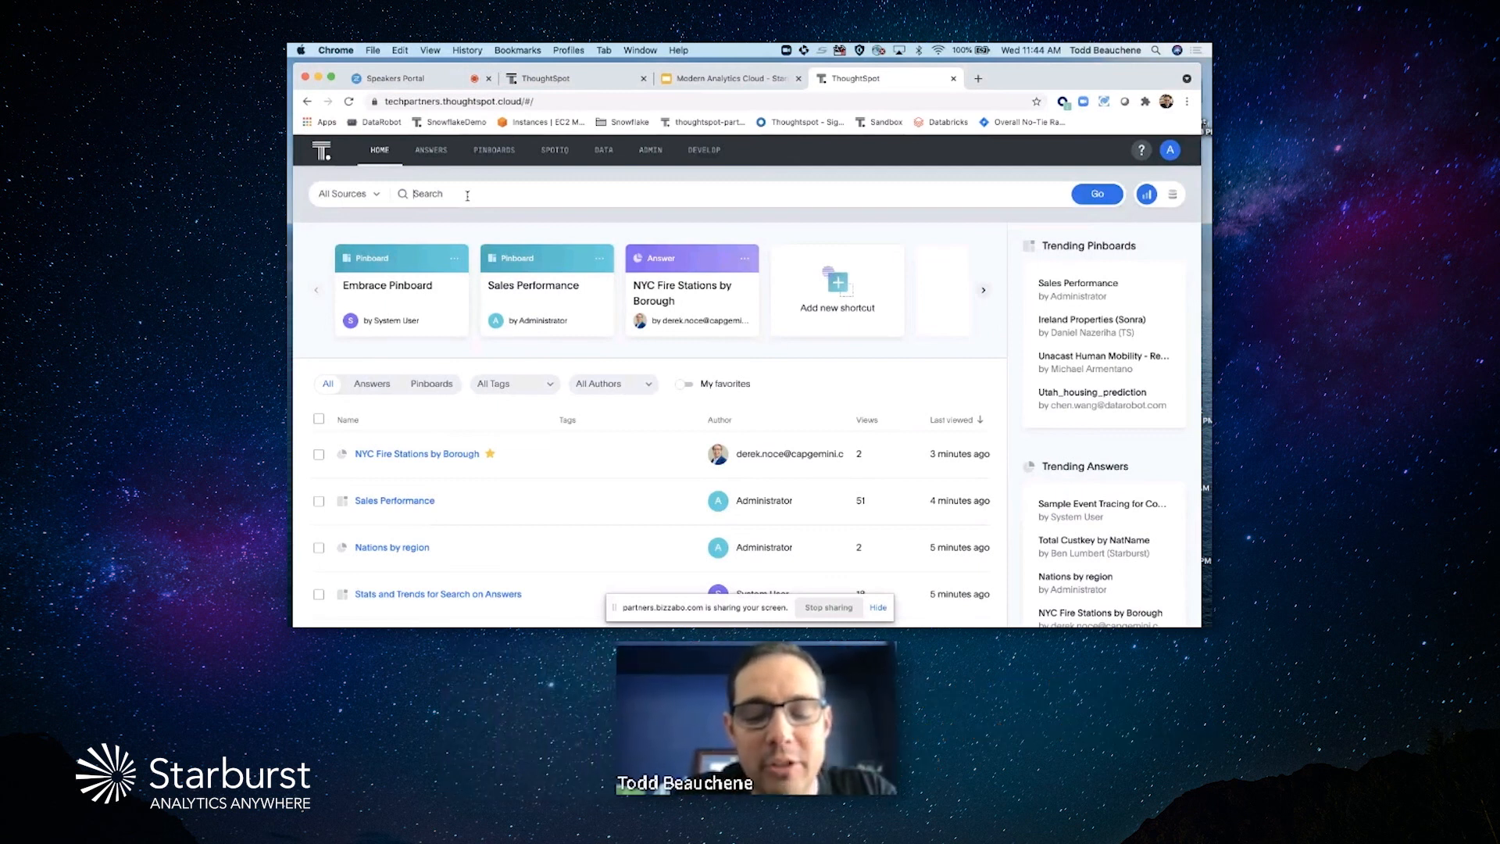
- Search all sources for "What are my top selling products"
{"action": "type", "text": "Wha"}
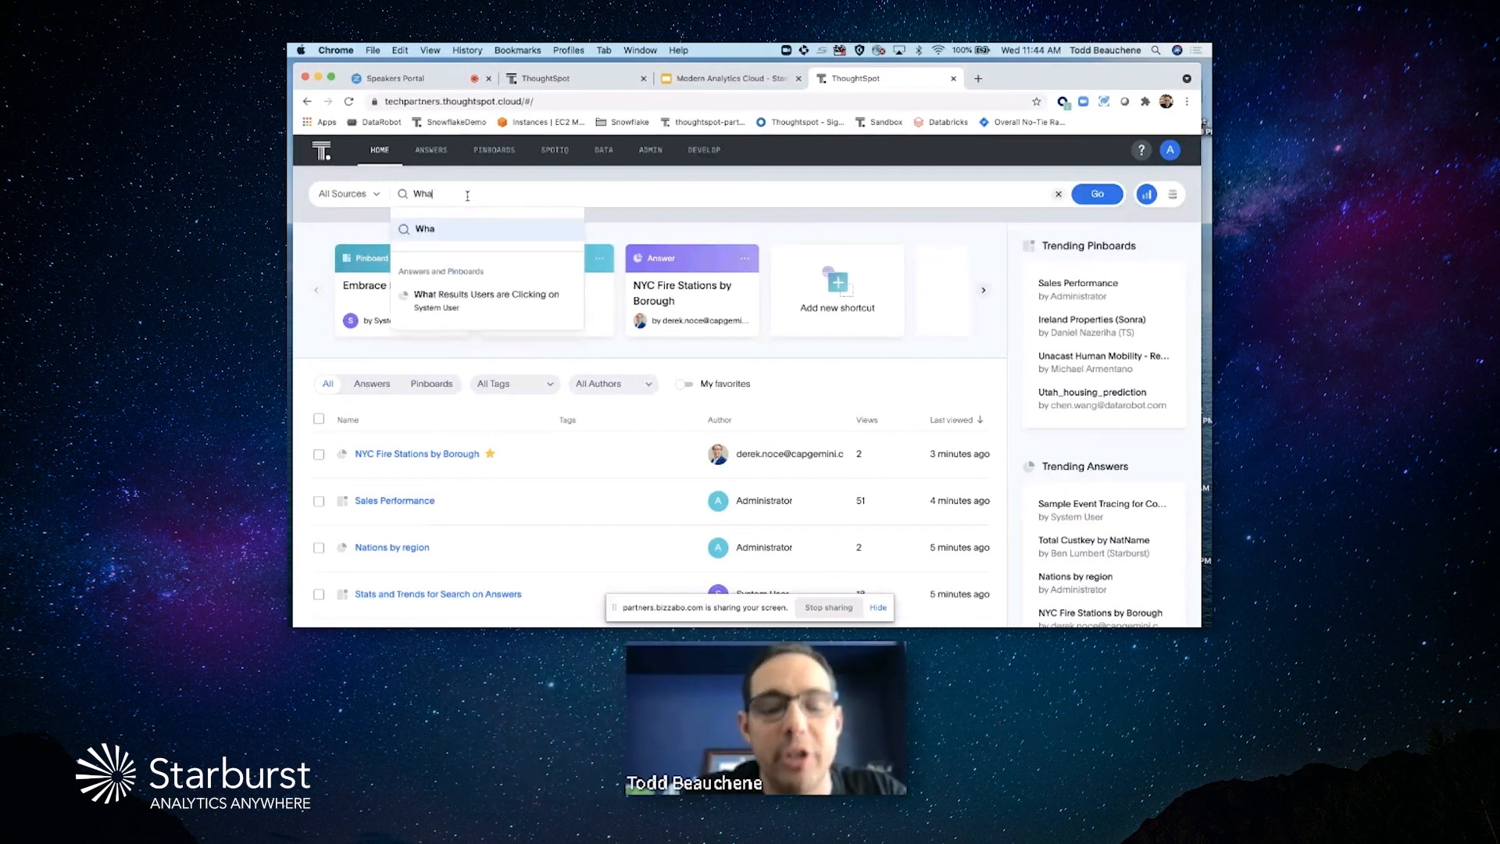
{"action": "type", "text": "t are m"}
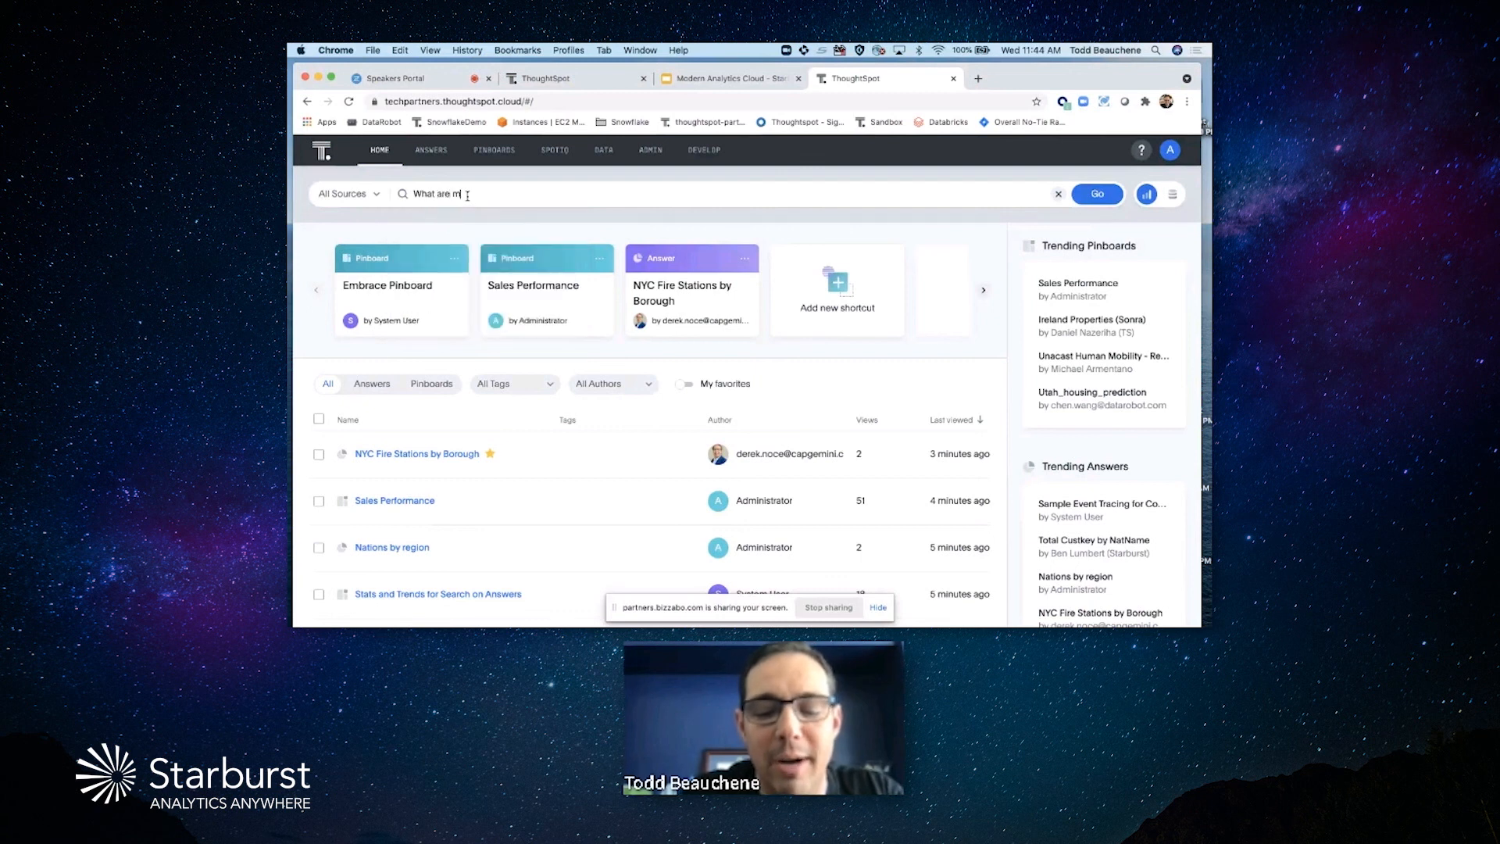
{"action": "type", "text": "y top sell"}
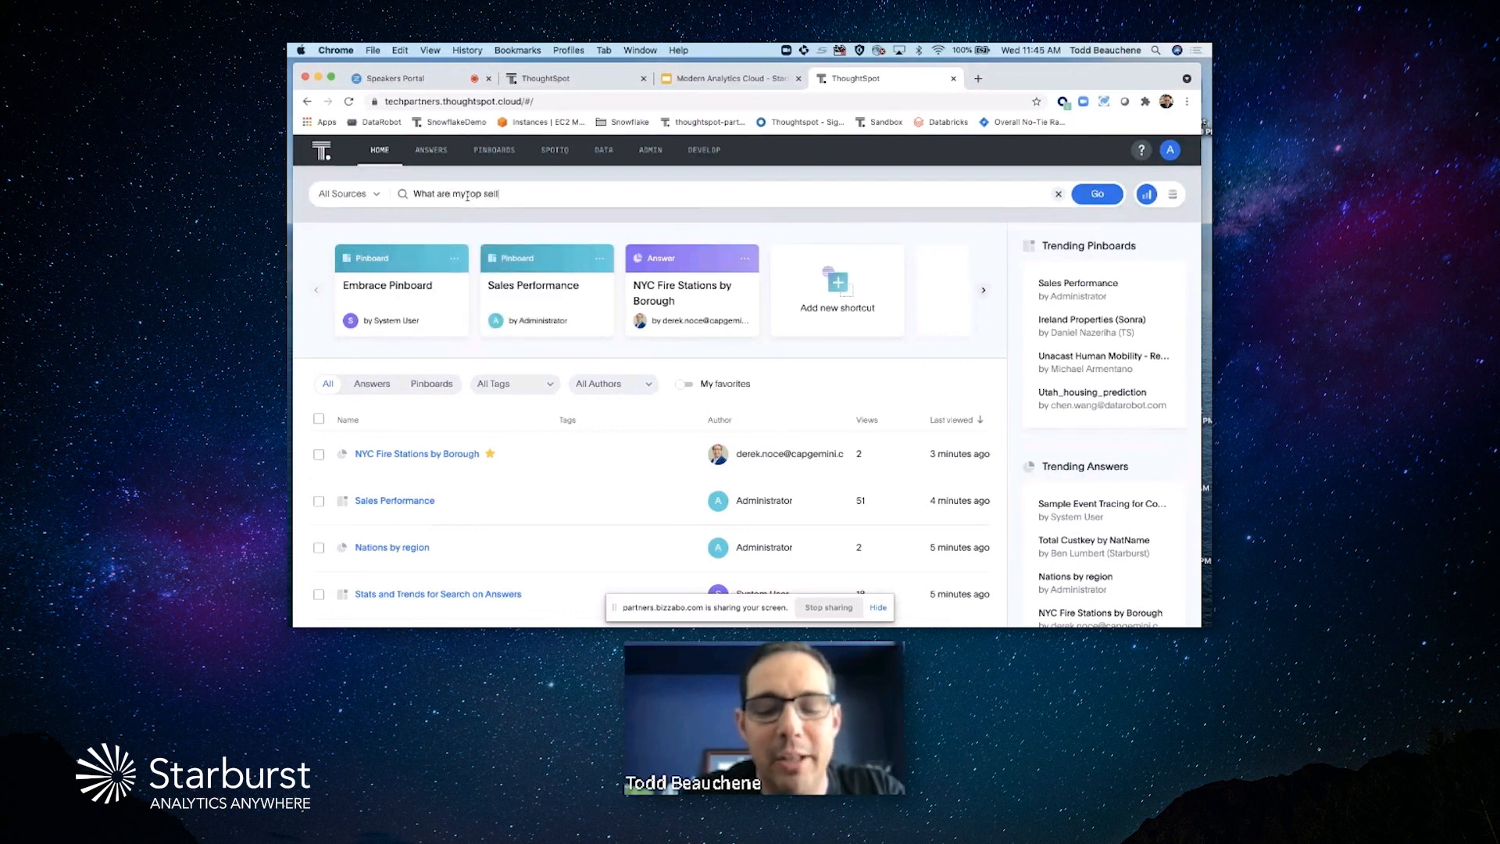
{"action": "type", "text": "ing product"}
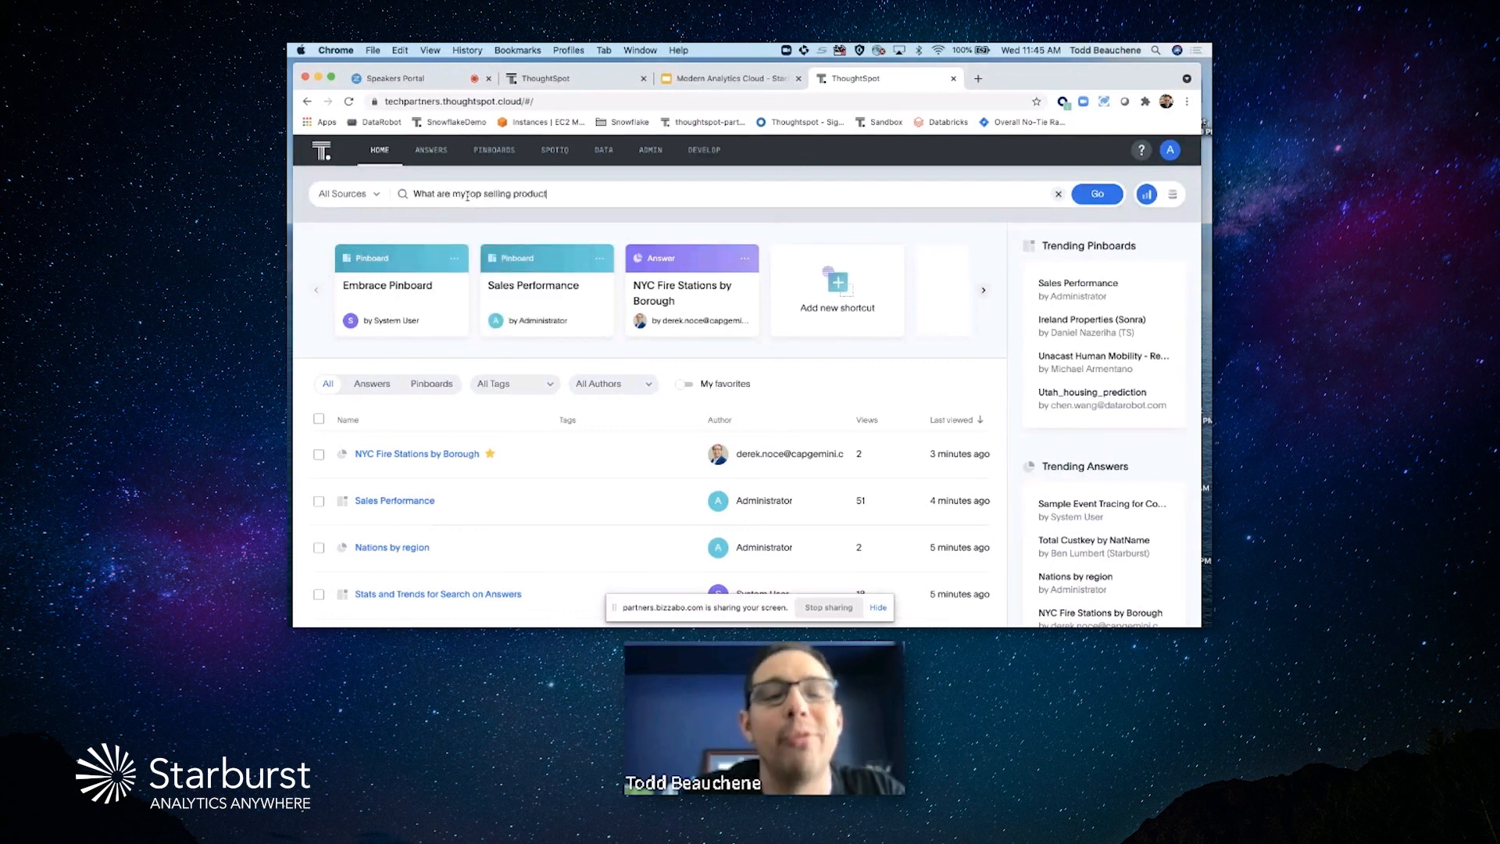
{"action": "type", "text": "s"}
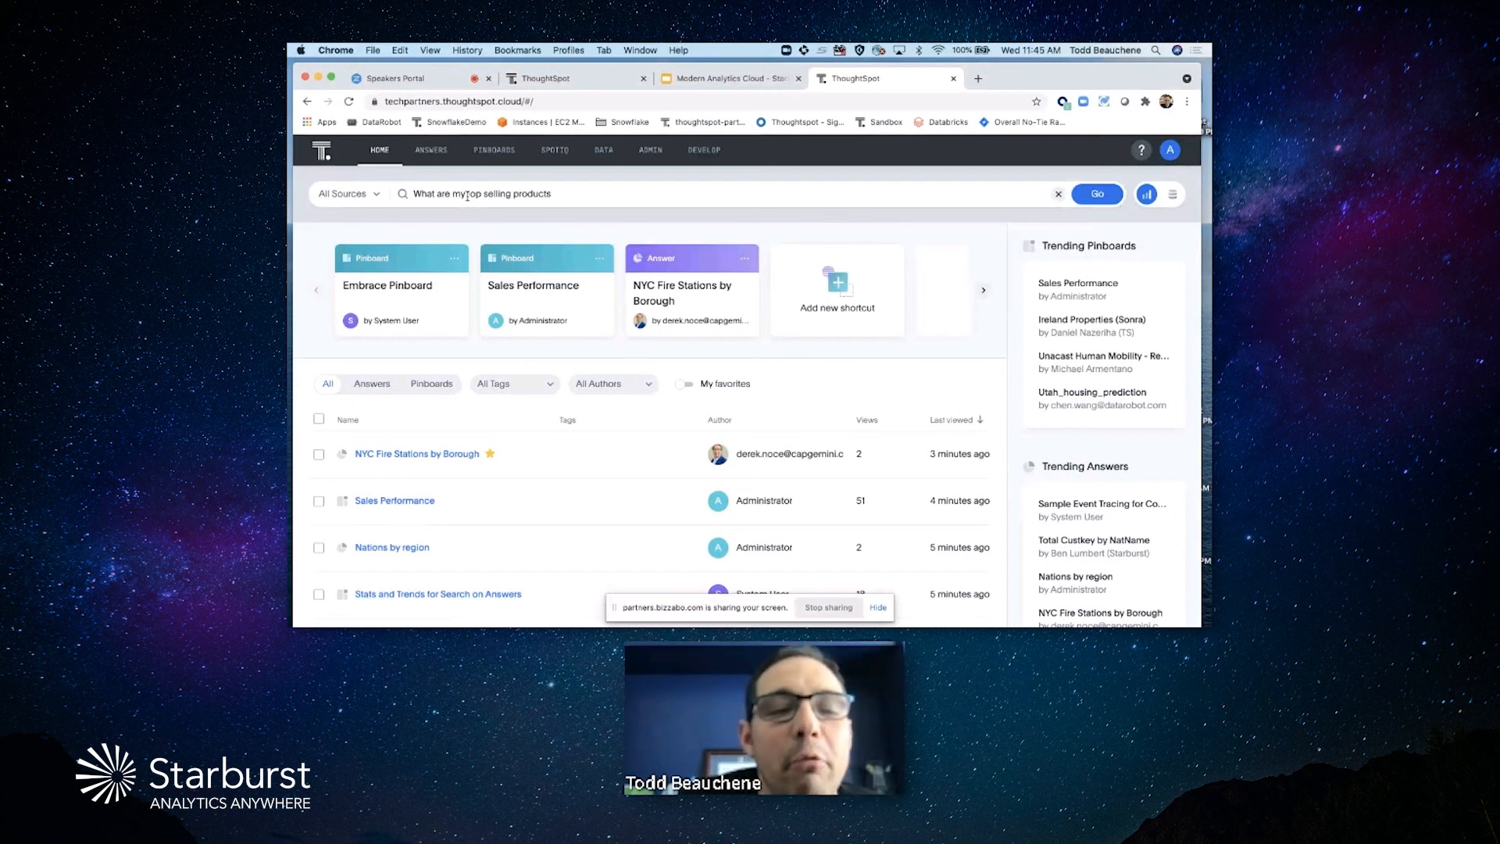
{"action": "key", "text": "Return"}
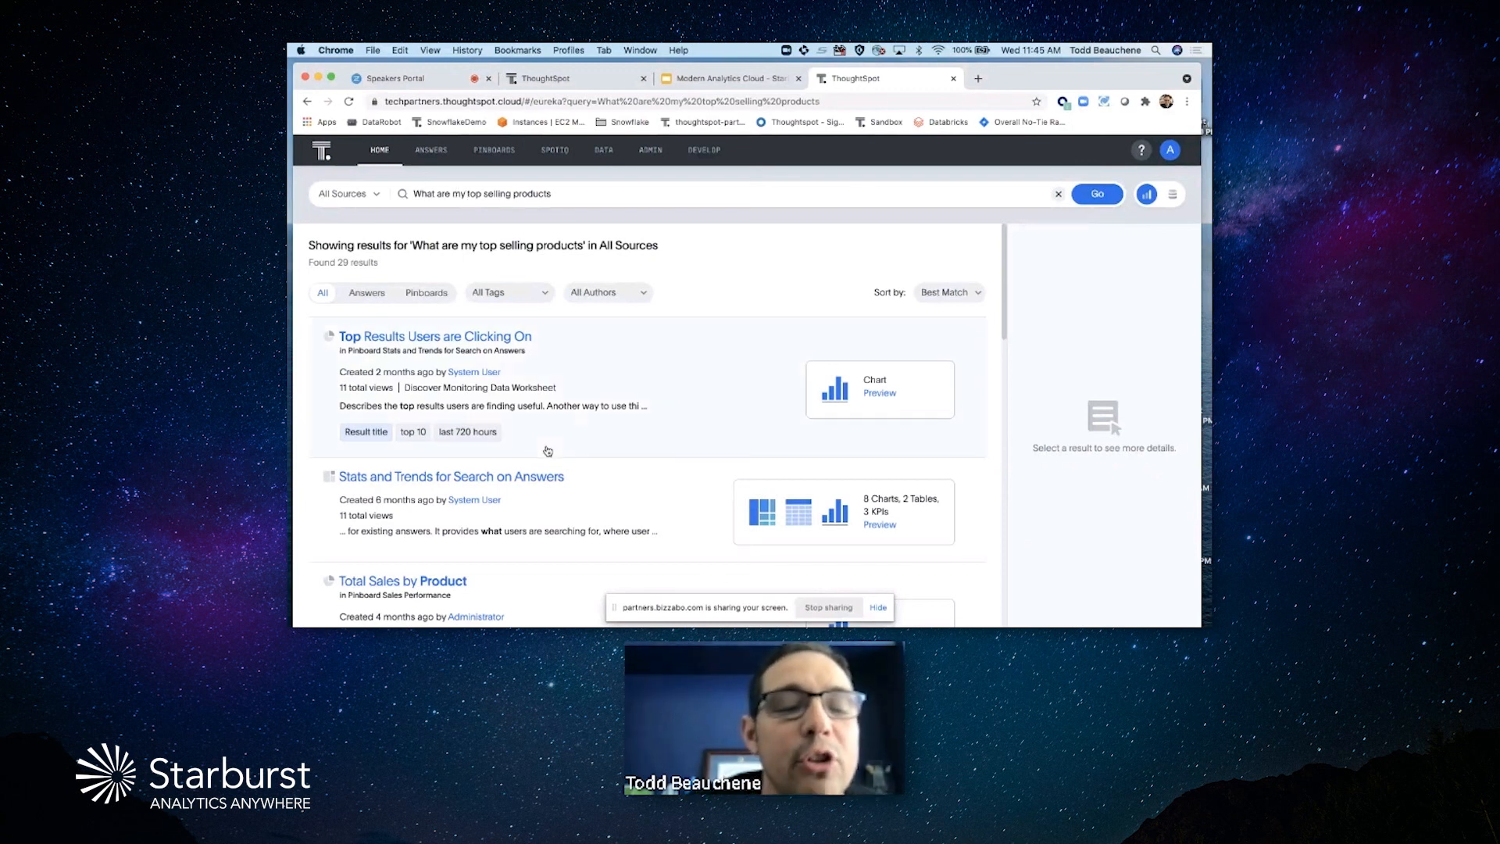
- Open the "Total Sales by Product" chart of the Sales Performance pinboard from the search results
{"action": "scroll", "coordinate": [547, 450], "scroll_direction": "down", "scroll_amount": 2}
{"action": "scroll", "coordinate": [547, 451], "scroll_direction": "down", "scroll_amount": 2}
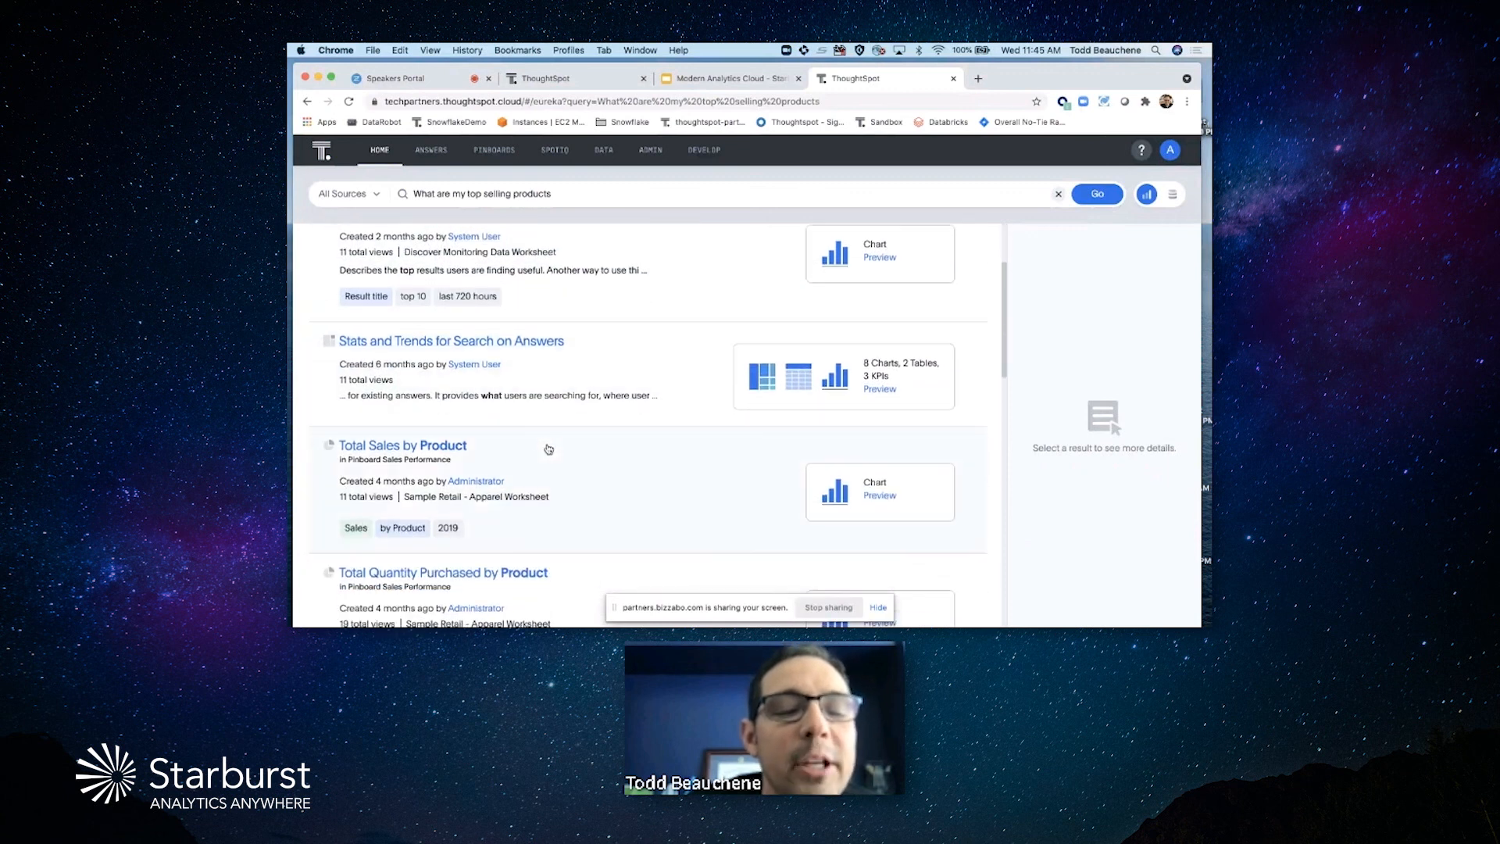
{"action": "left_click", "coordinate": [423, 446]}
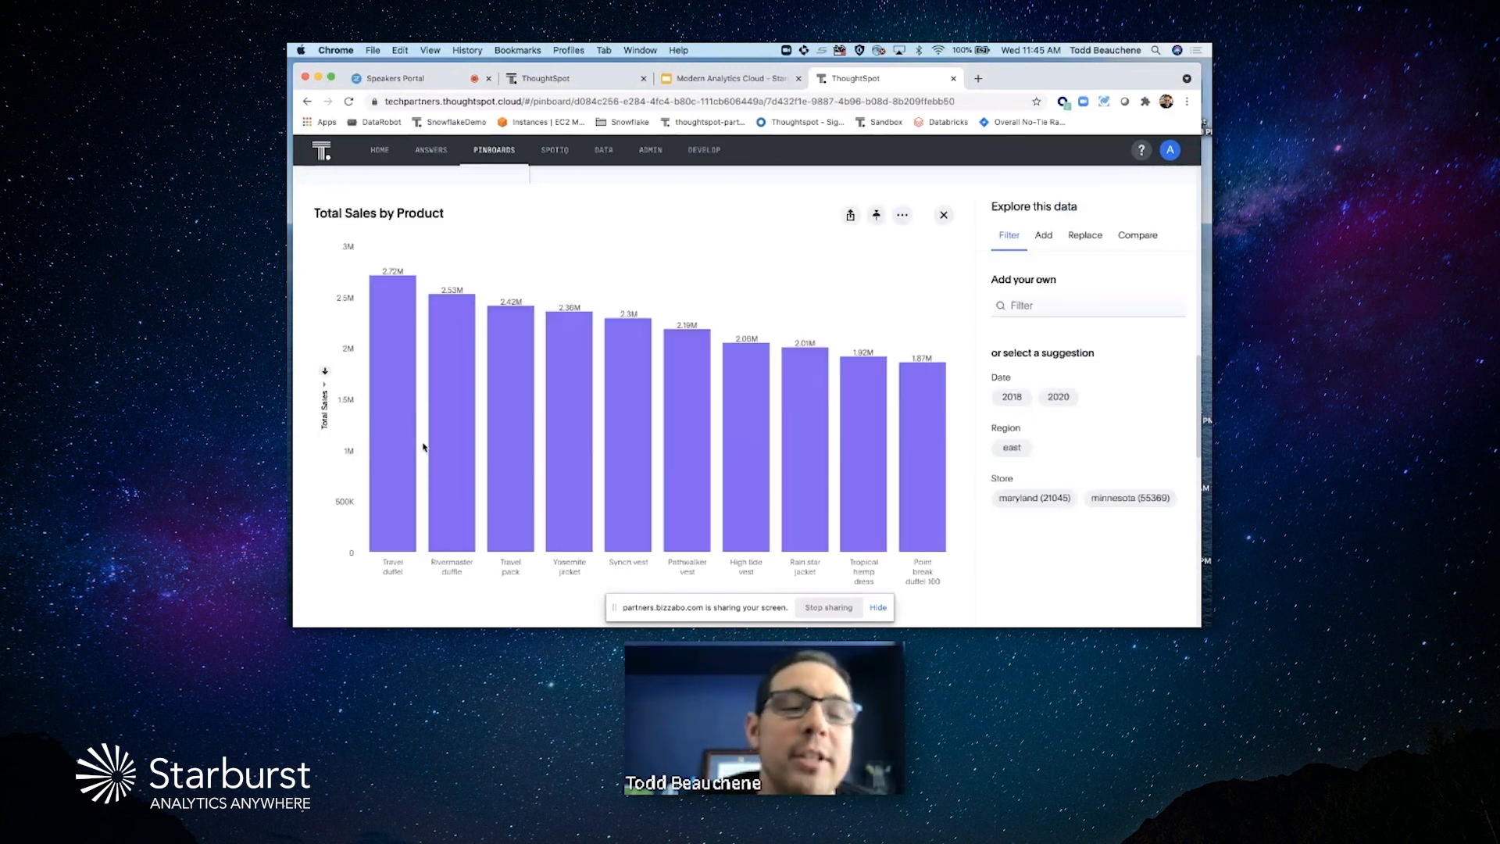
- Drill down into the Travel duffel bar by Store
{"action": "left_click", "coordinate": [394, 453]}
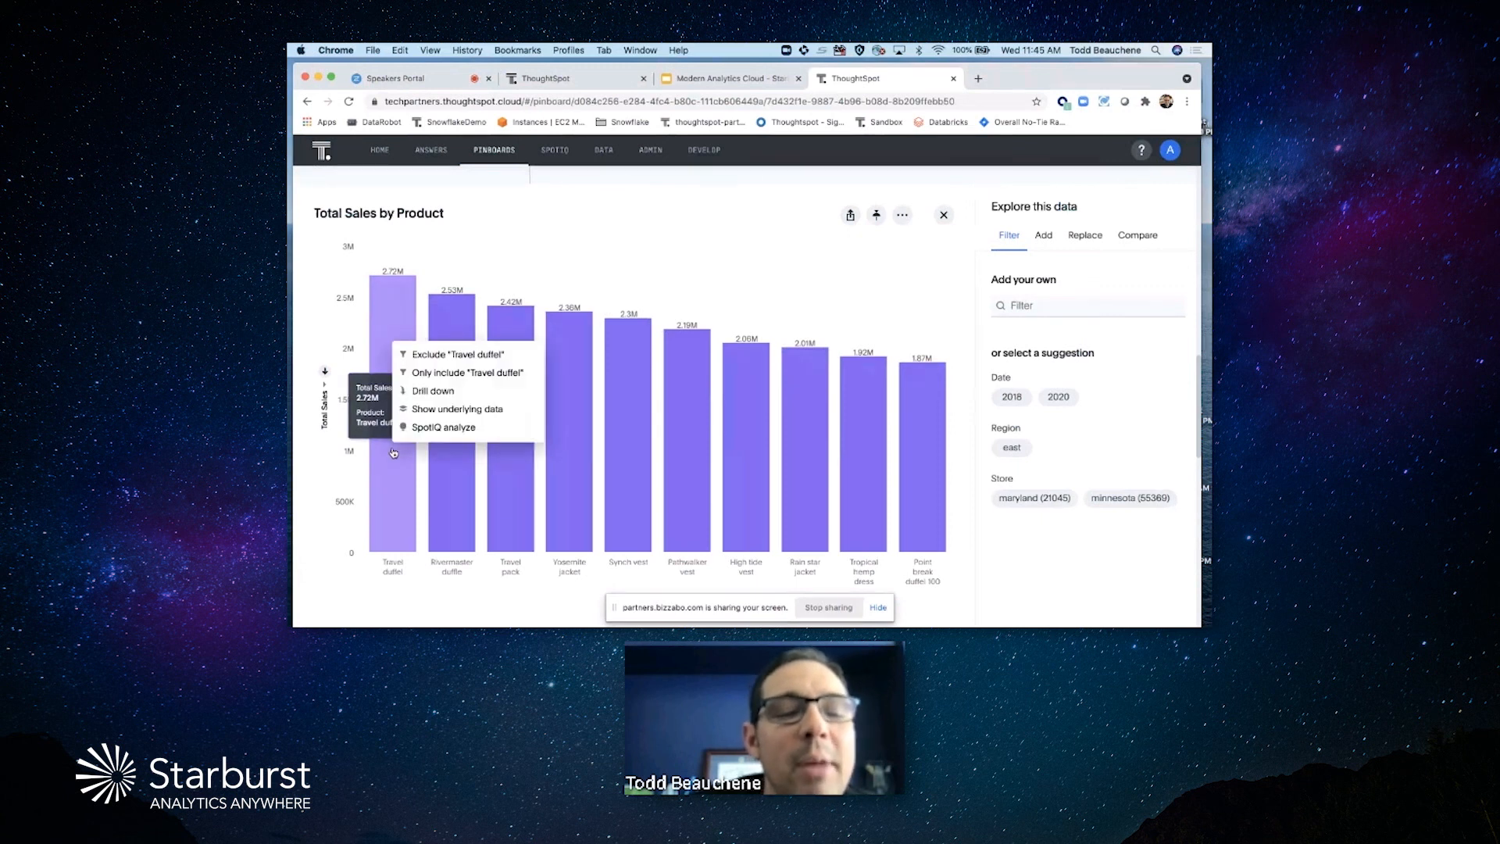
{"action": "left_click", "coordinate": [426, 390]}
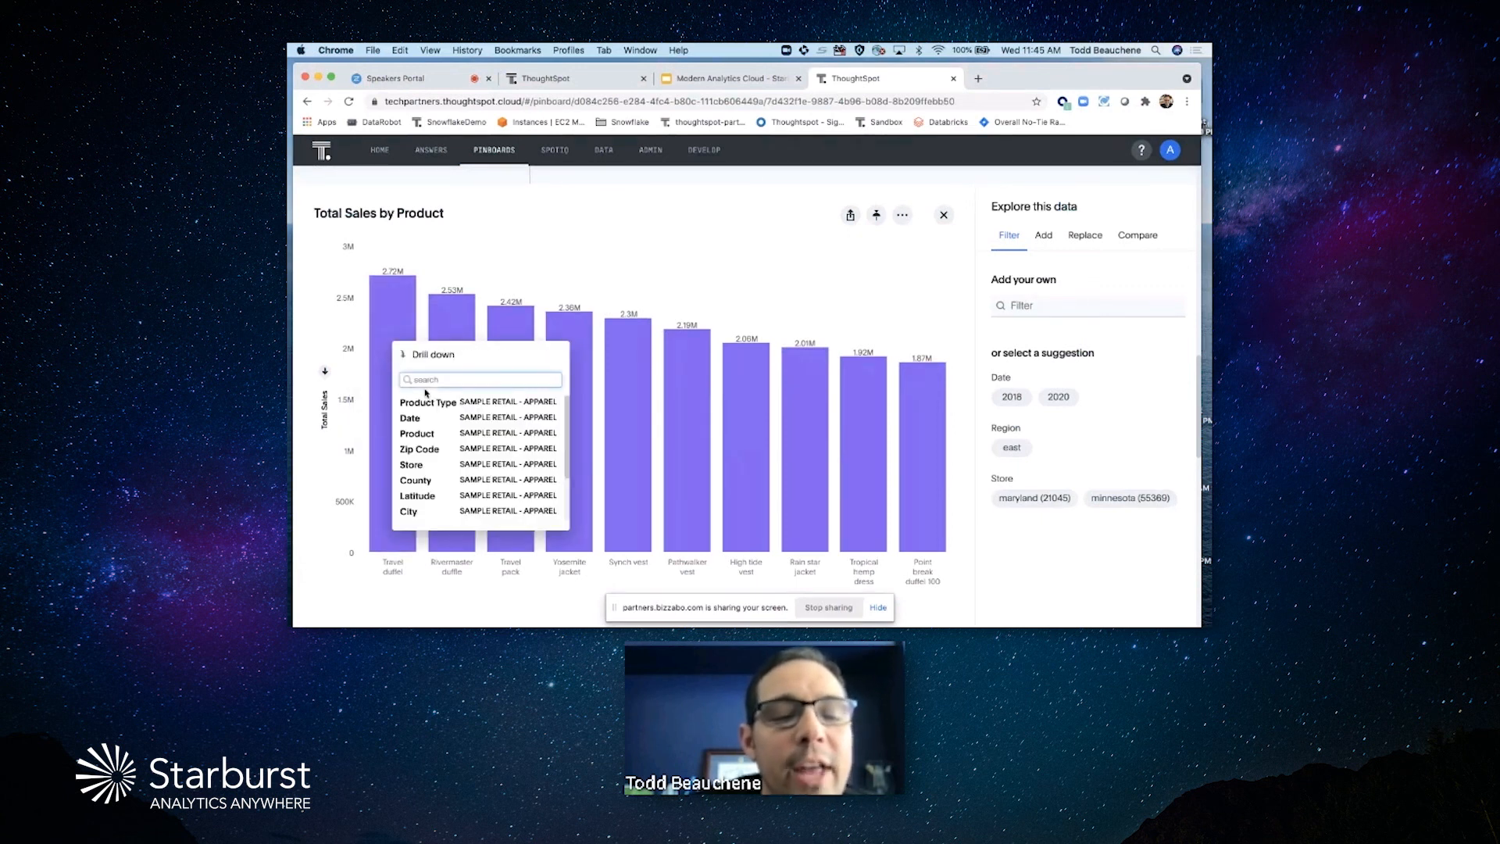
{"action": "left_click", "coordinate": [430, 466]}
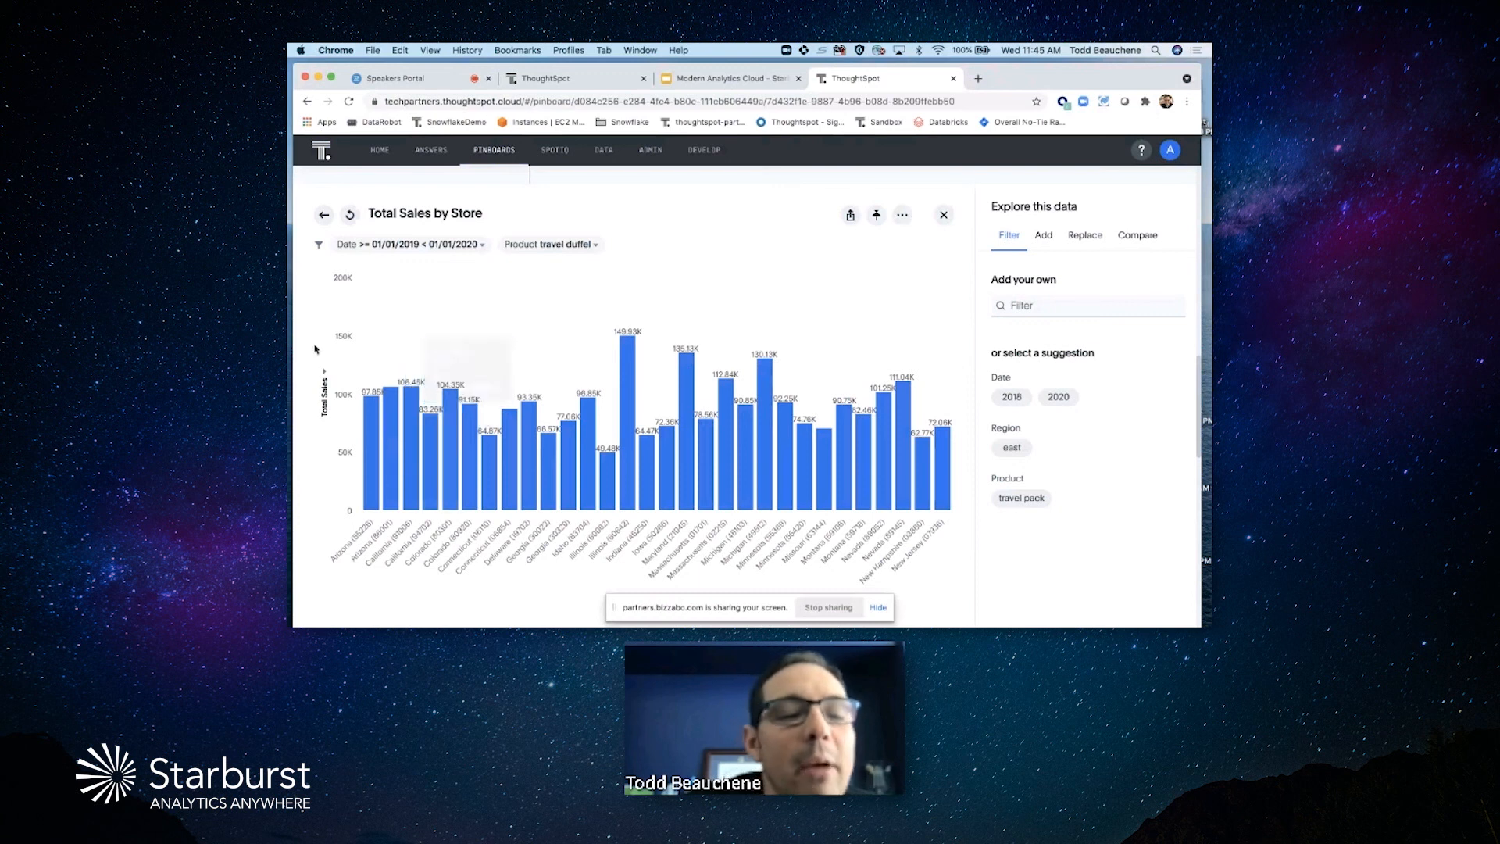
- Sort the store chart by Total Sales in descending order
{"action": "left_click", "coordinate": [327, 376]}
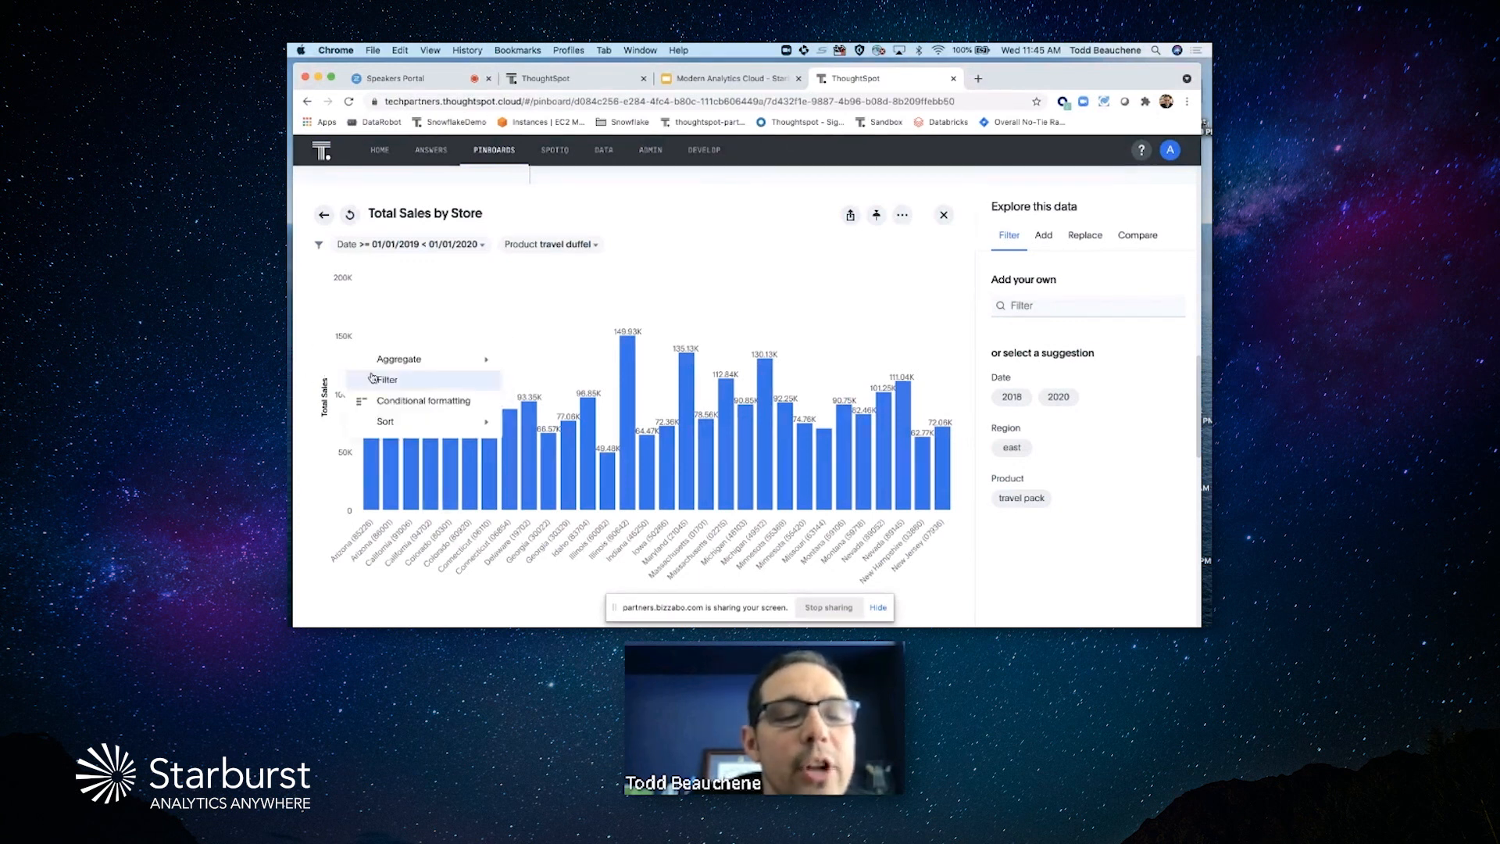
{"action": "mouse_move", "coordinate": [414, 432]}
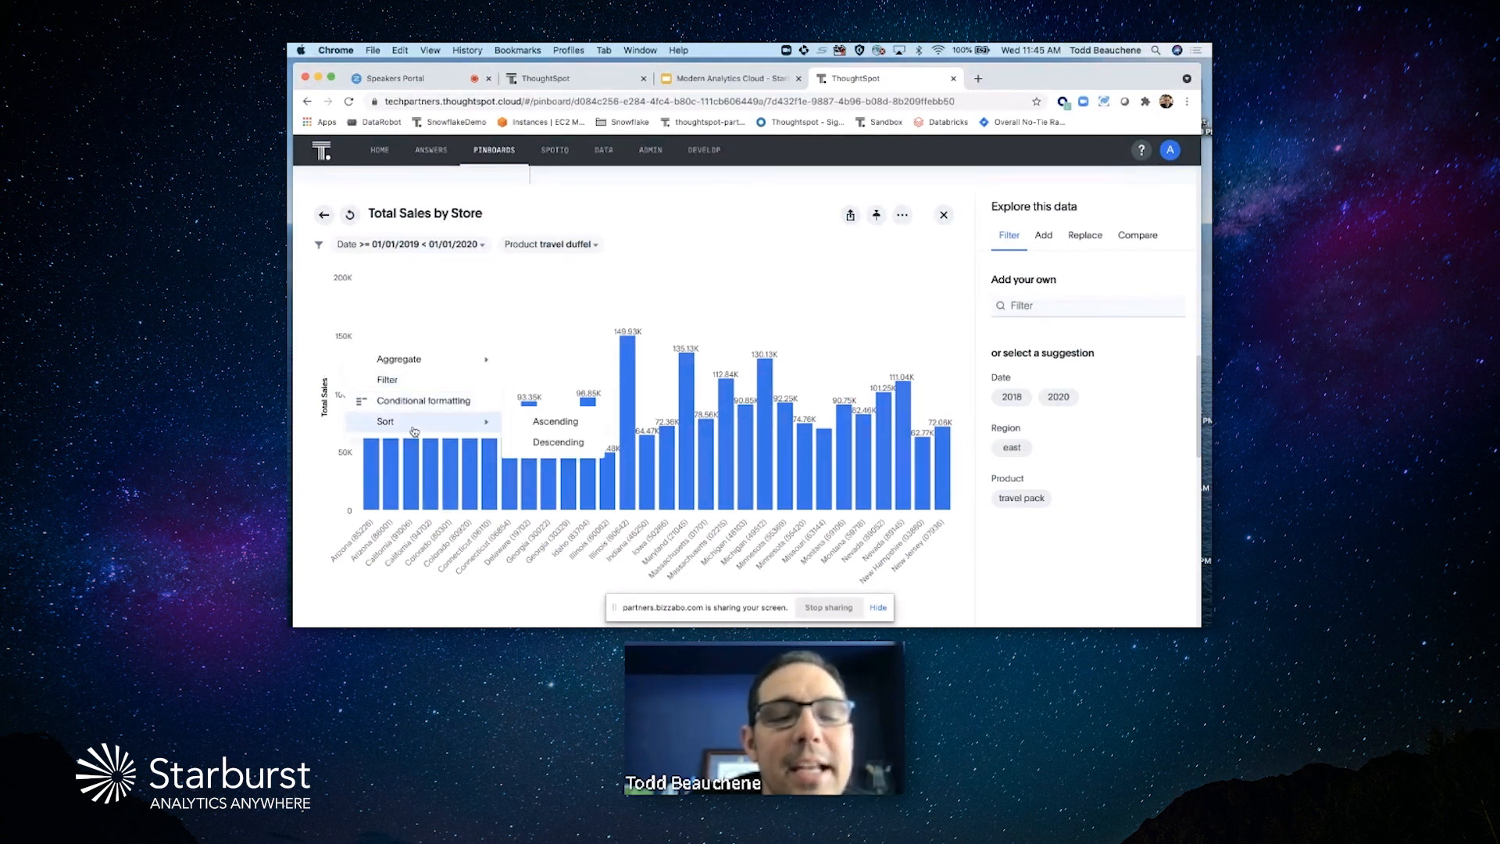
{"action": "left_click", "coordinate": [552, 450]}
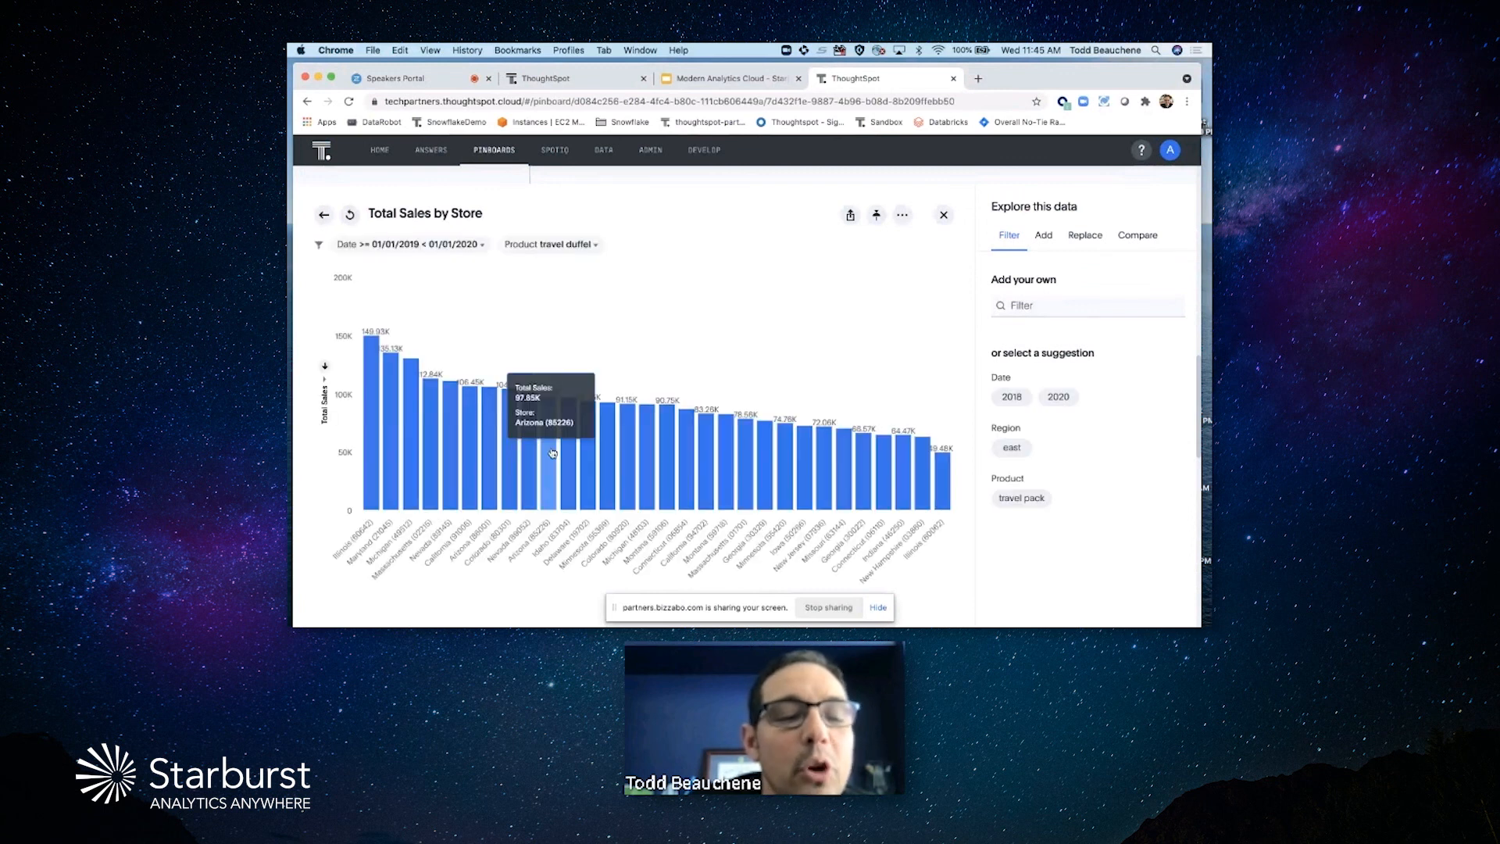
- Select the highest and lowest store bars, Illinois (60642) and Illinois (60062), in the Total Sales by Store chart
{"action": "left_click", "coordinate": [373, 486]}
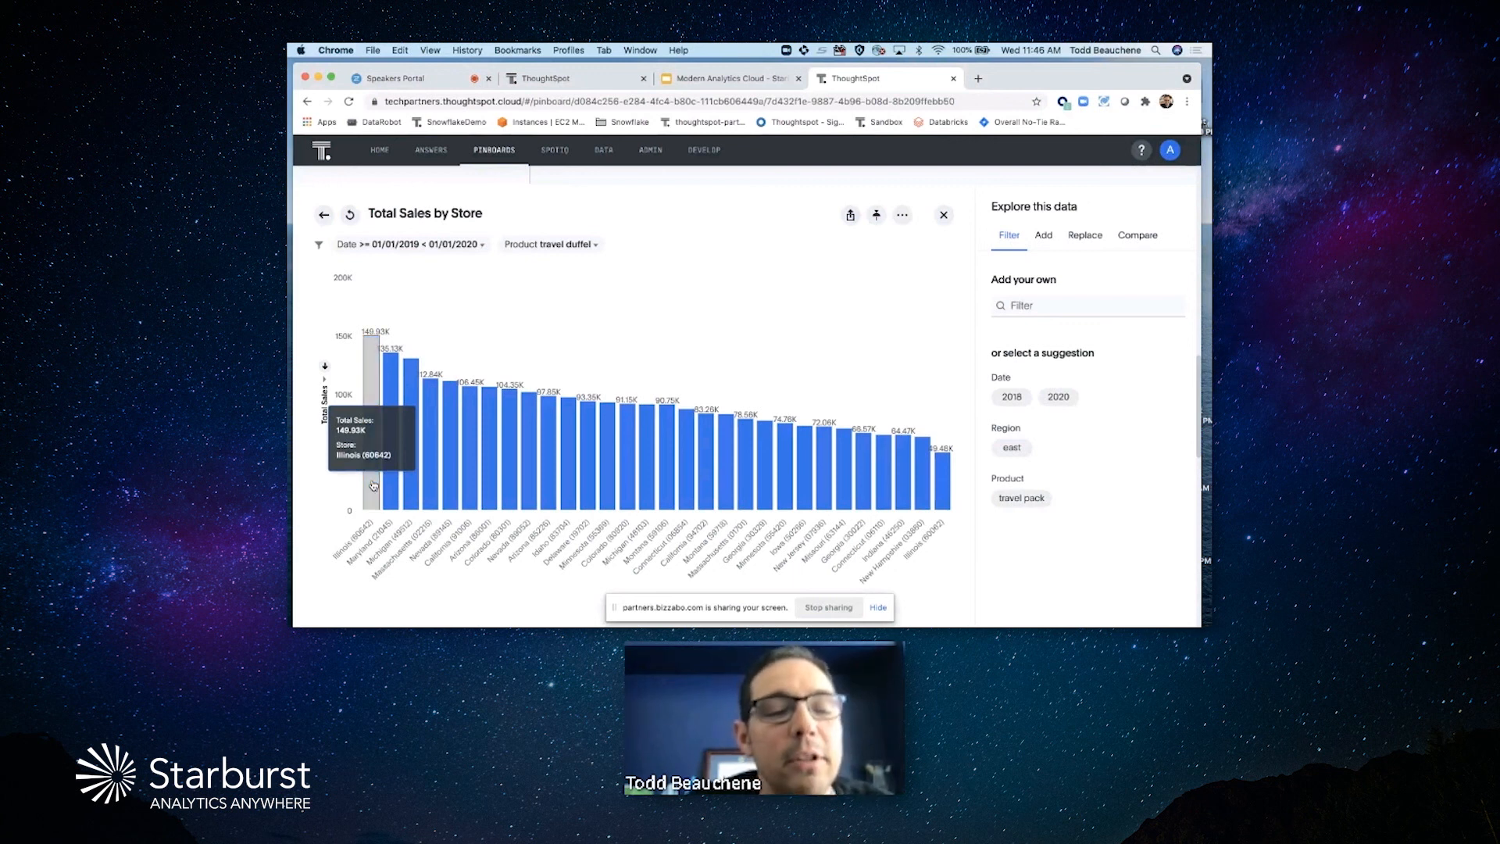
{"action": "left_click", "coordinate": [944, 492]}
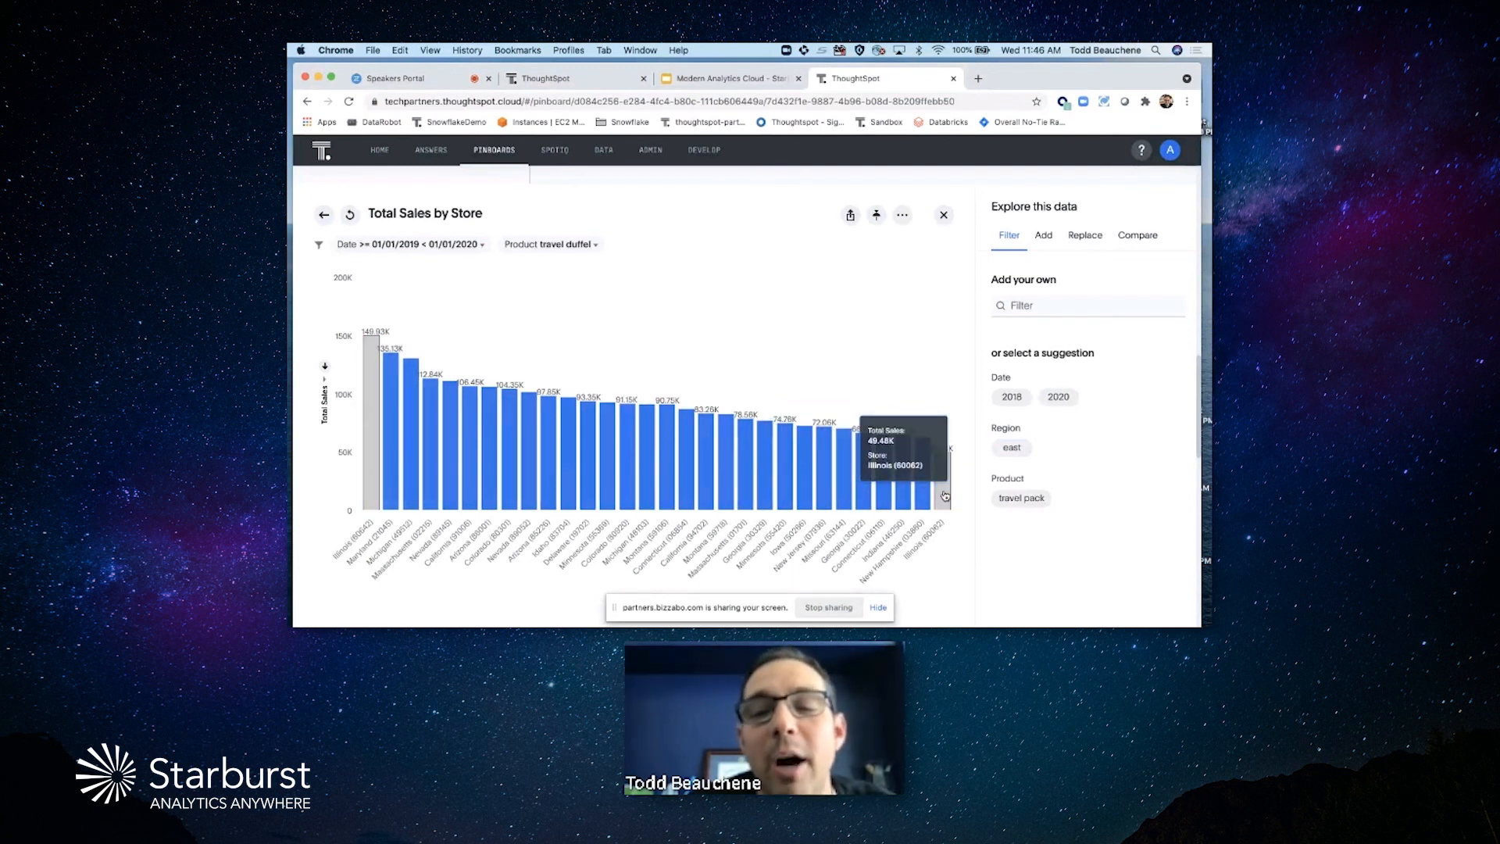
{"action": "left_click", "coordinate": [902, 215]}
{"action": "left_click", "coordinate": [846, 253]}
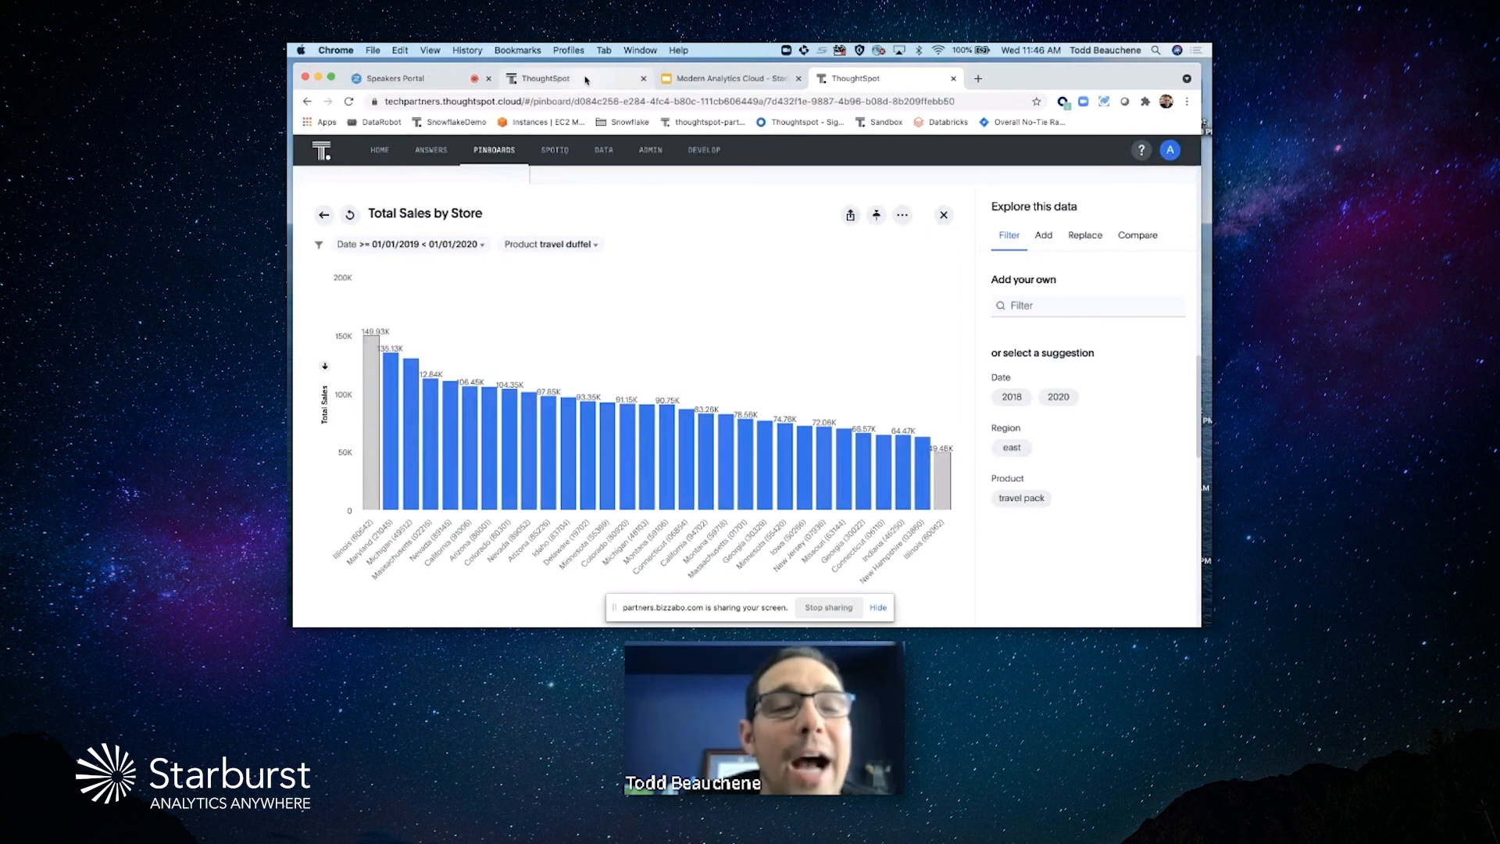
- Switch to the other open ThoughtSpot instance and show its list of data connections
{"action": "left_click", "coordinate": [586, 80]}
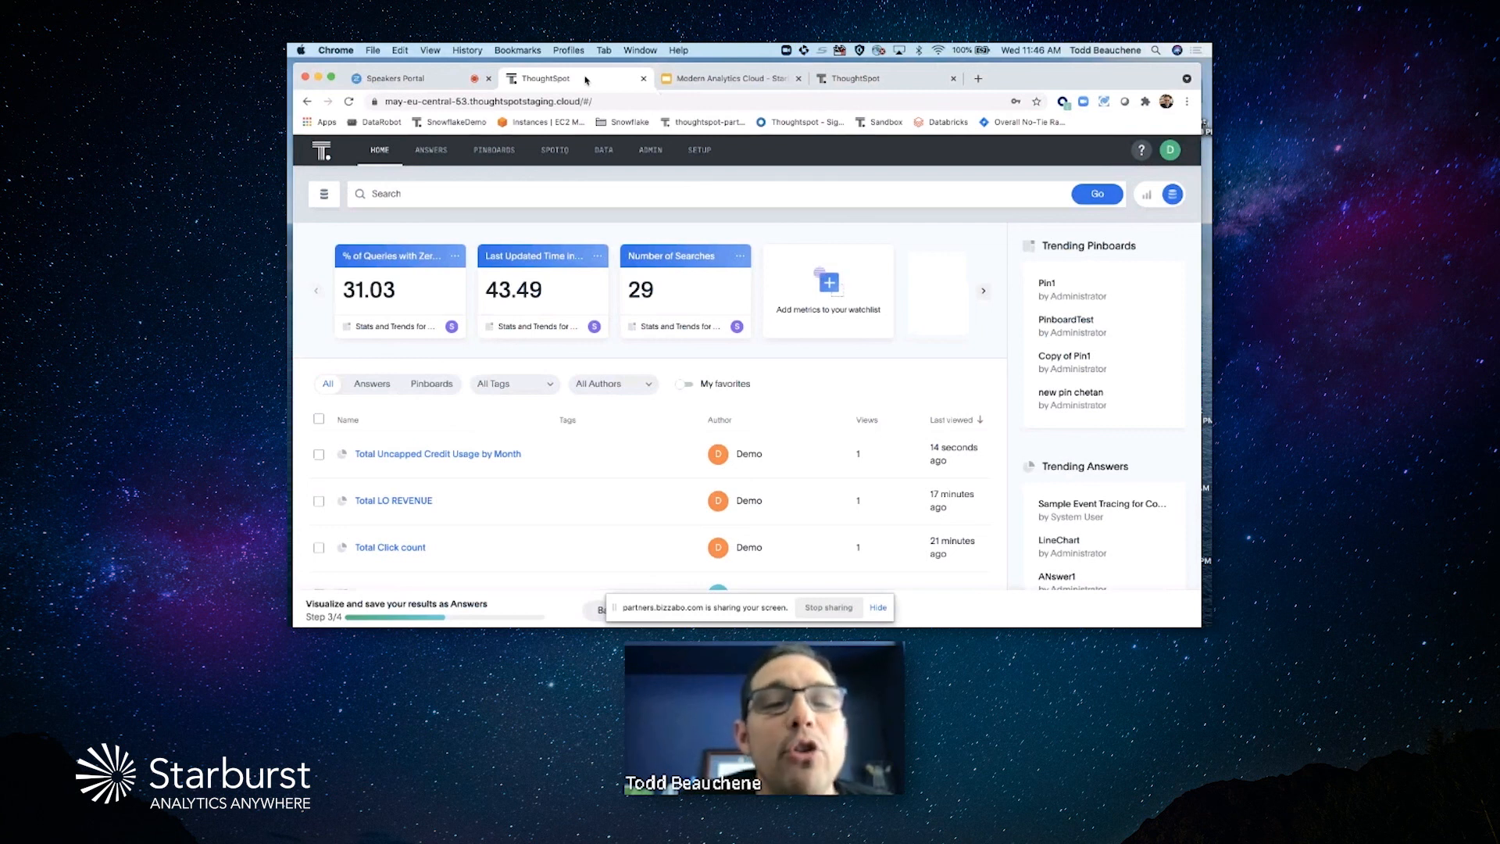
{"action": "left_click", "coordinate": [607, 150]}
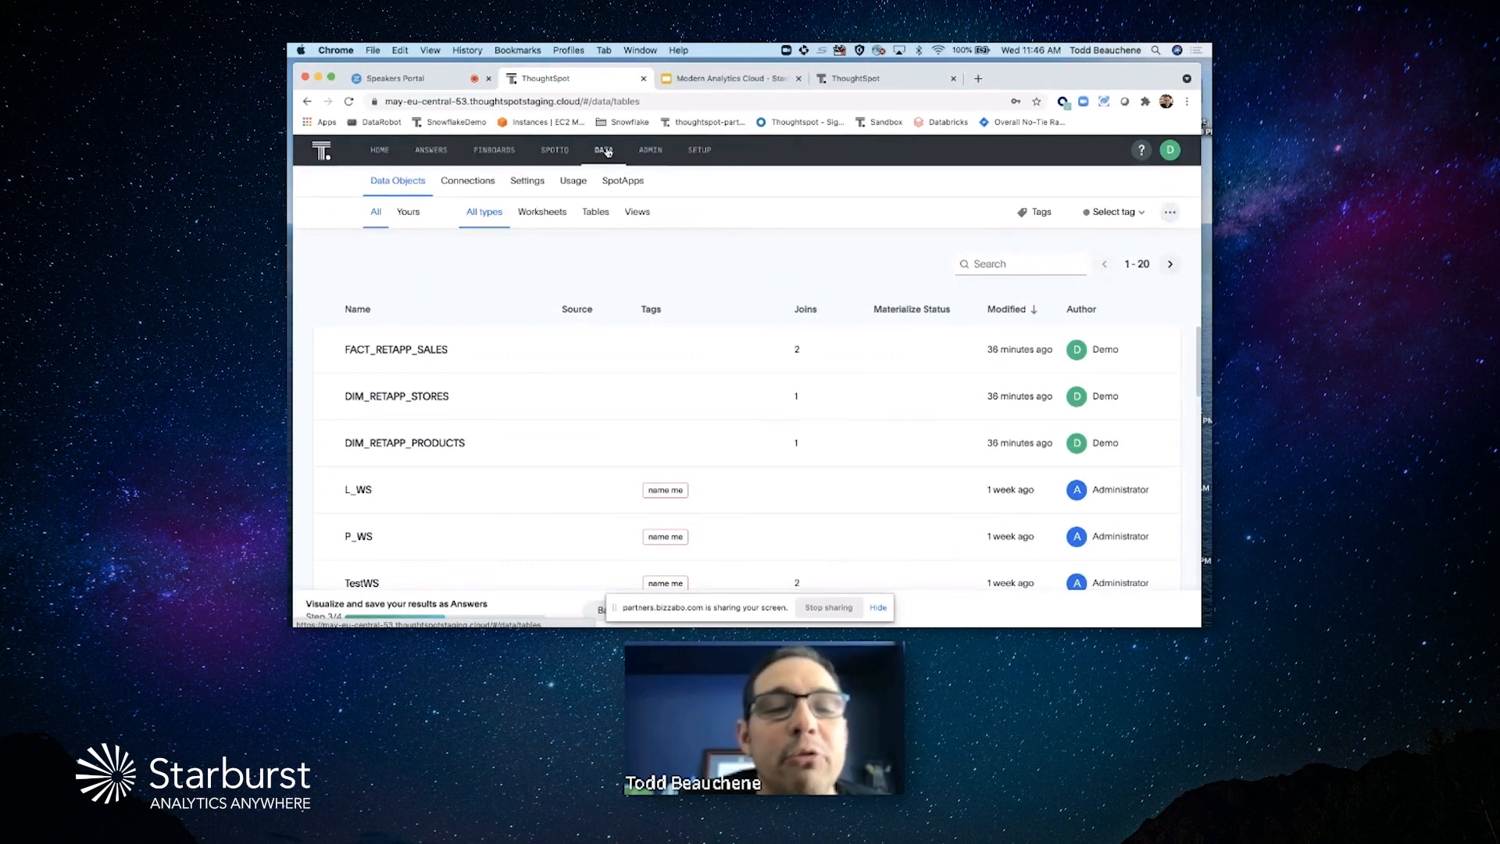
{"action": "left_click", "coordinate": [462, 185]}
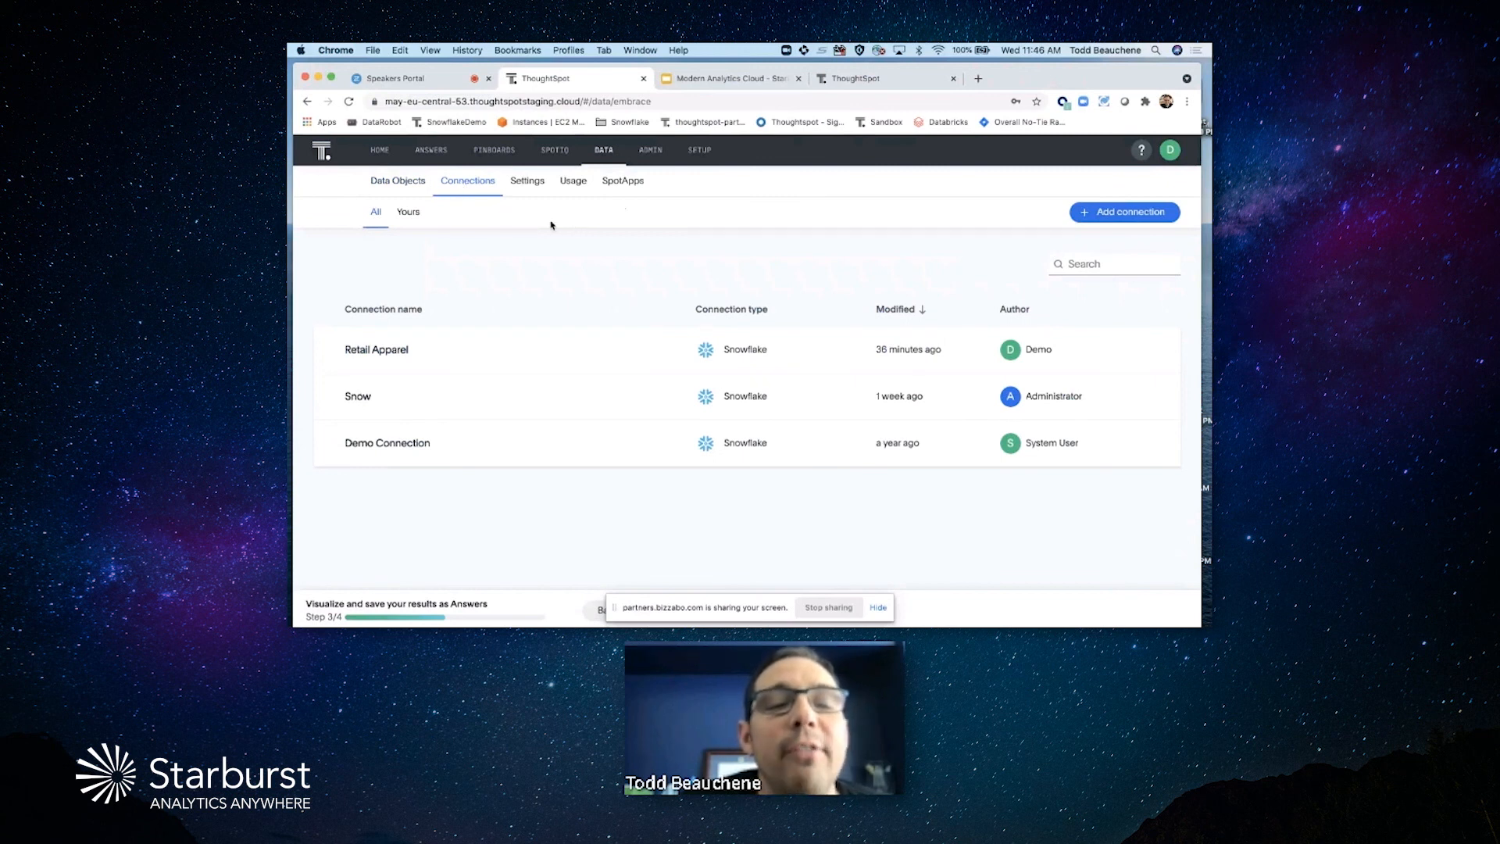
- Add a new data connection named "Burst" with Starburst as the data warehouse and continue to the connection details
{"action": "left_click", "coordinate": [1124, 215]}
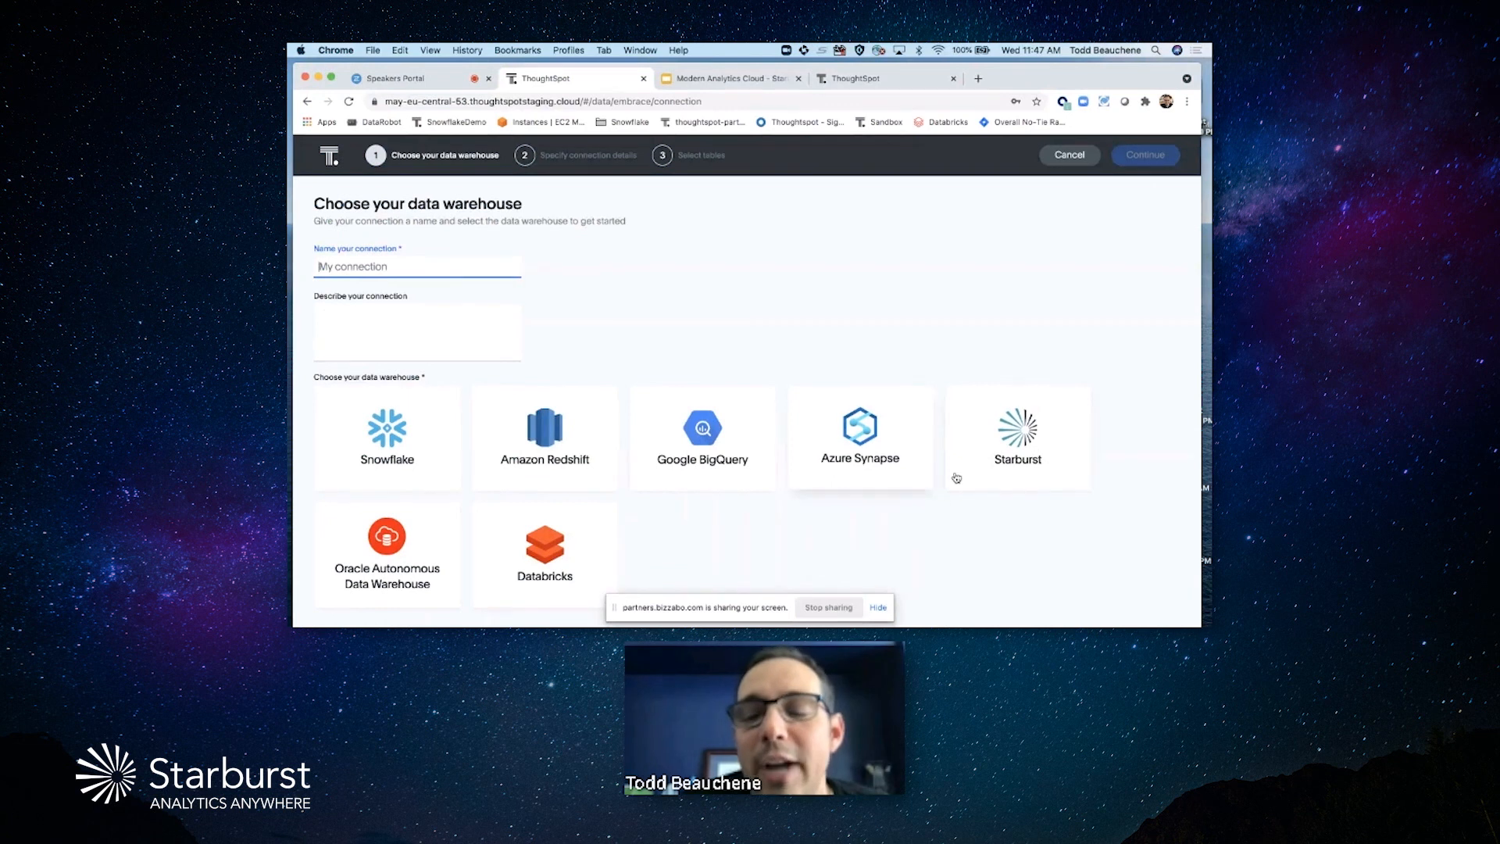
{"action": "left_click", "coordinate": [381, 271]}
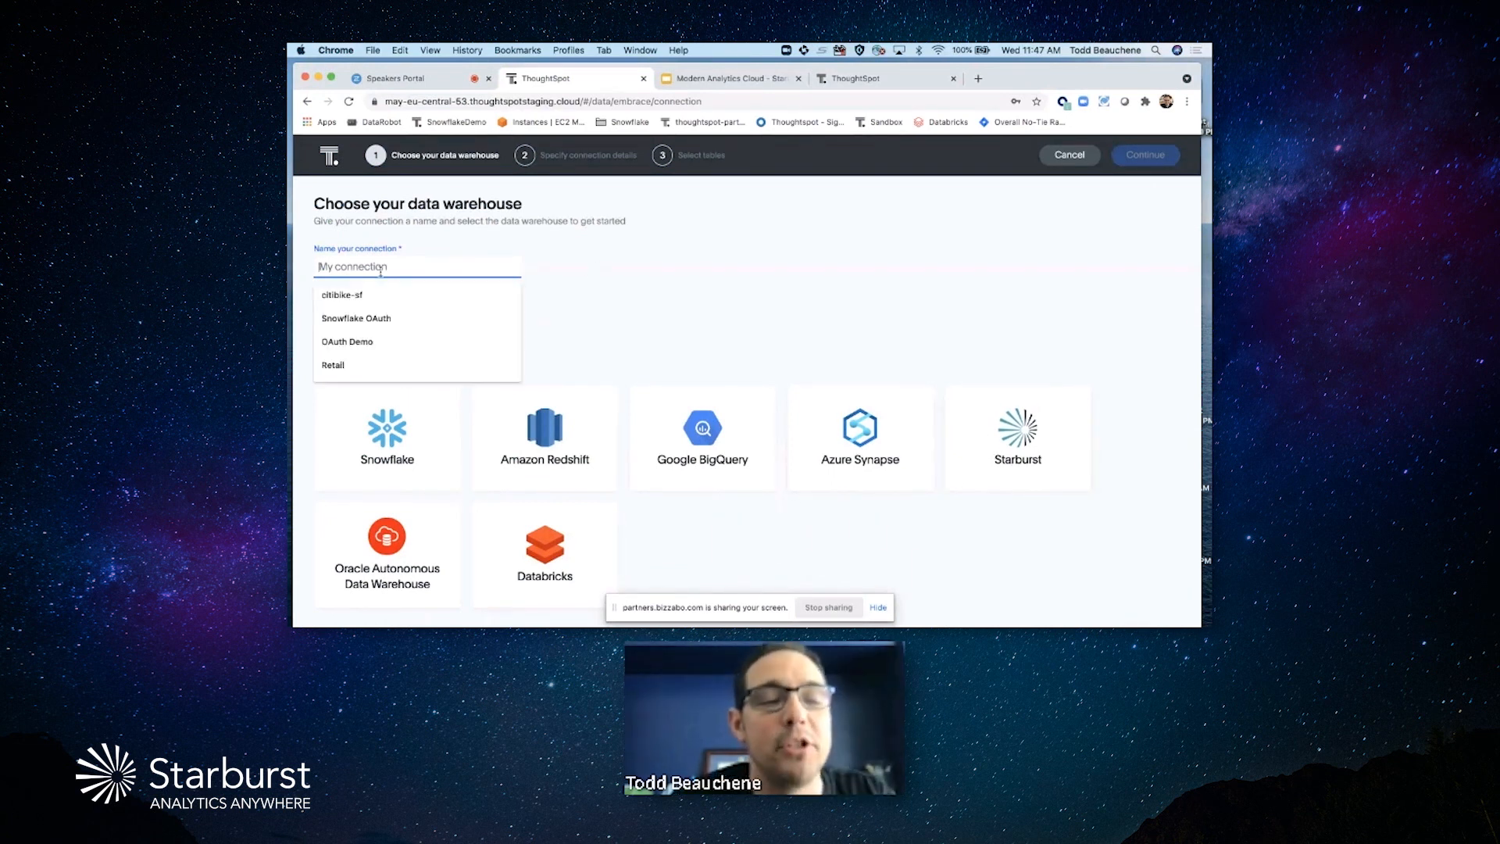
{"action": "type", "text": "Burst"}
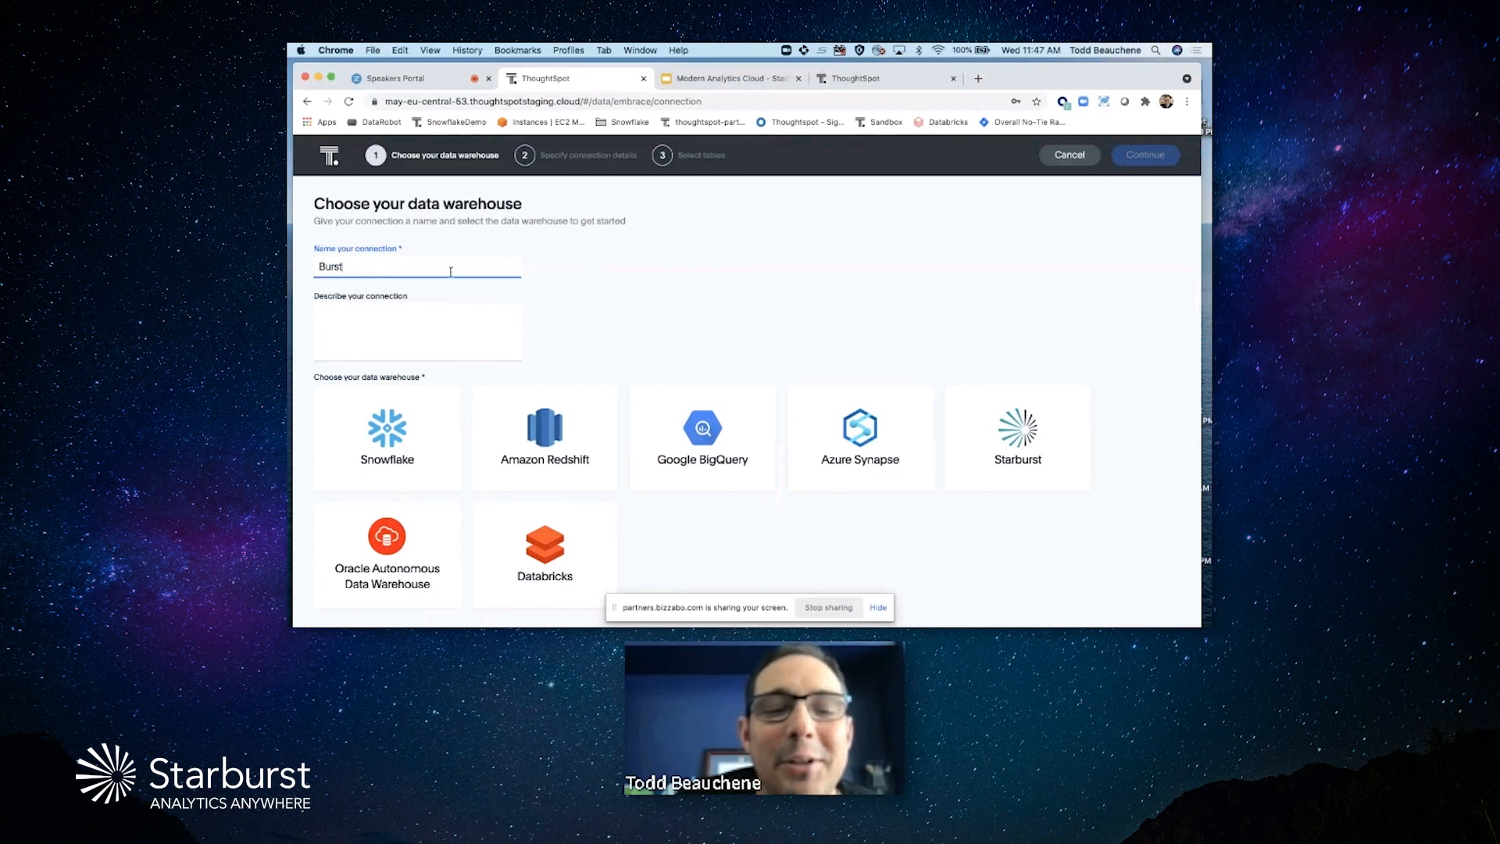
{"action": "left_click", "coordinate": [1019, 440]}
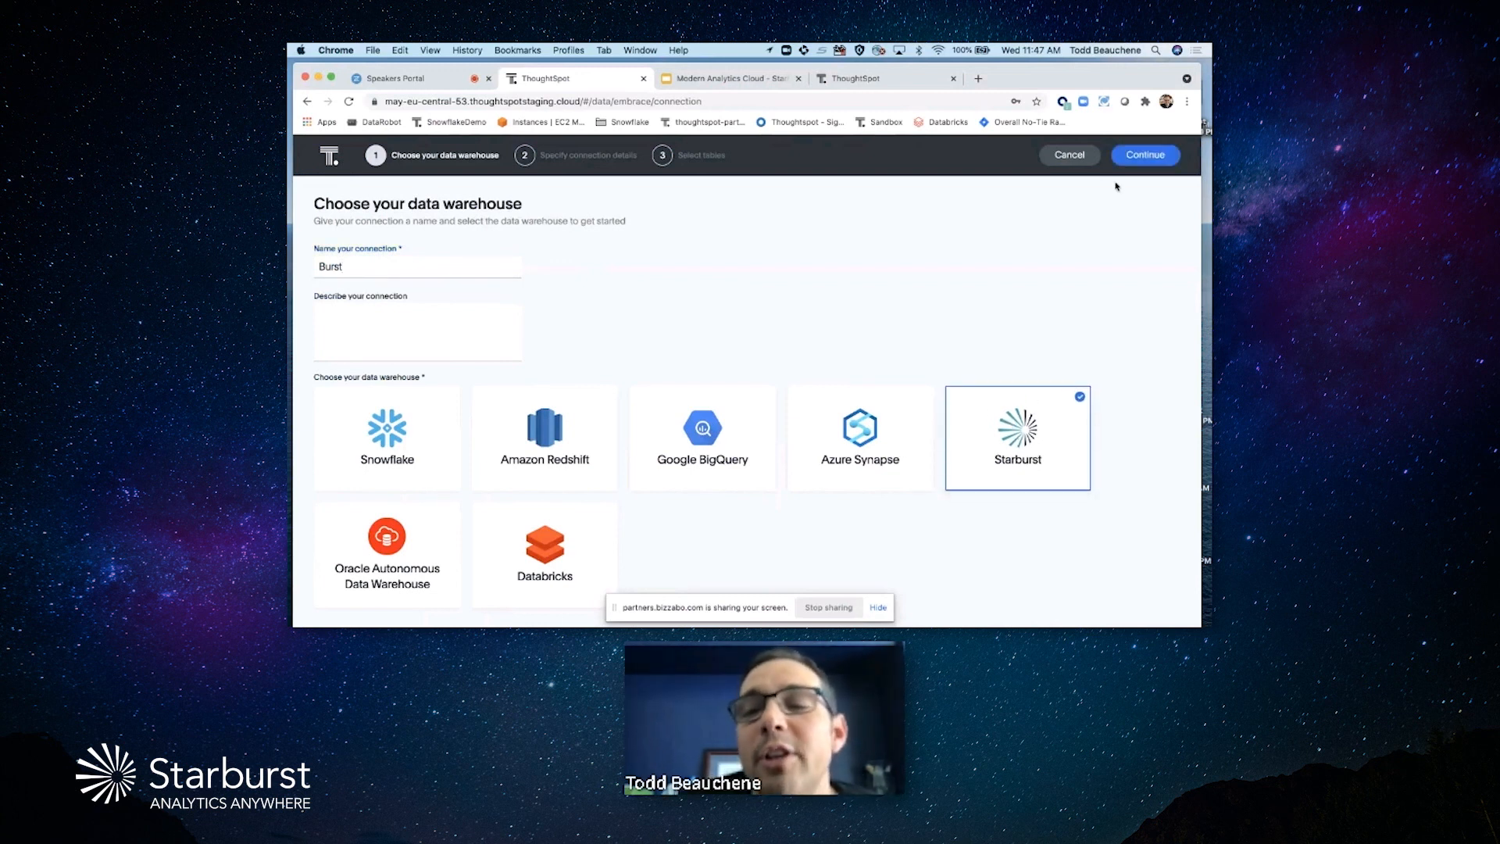
{"action": "left_click", "coordinate": [1138, 154]}
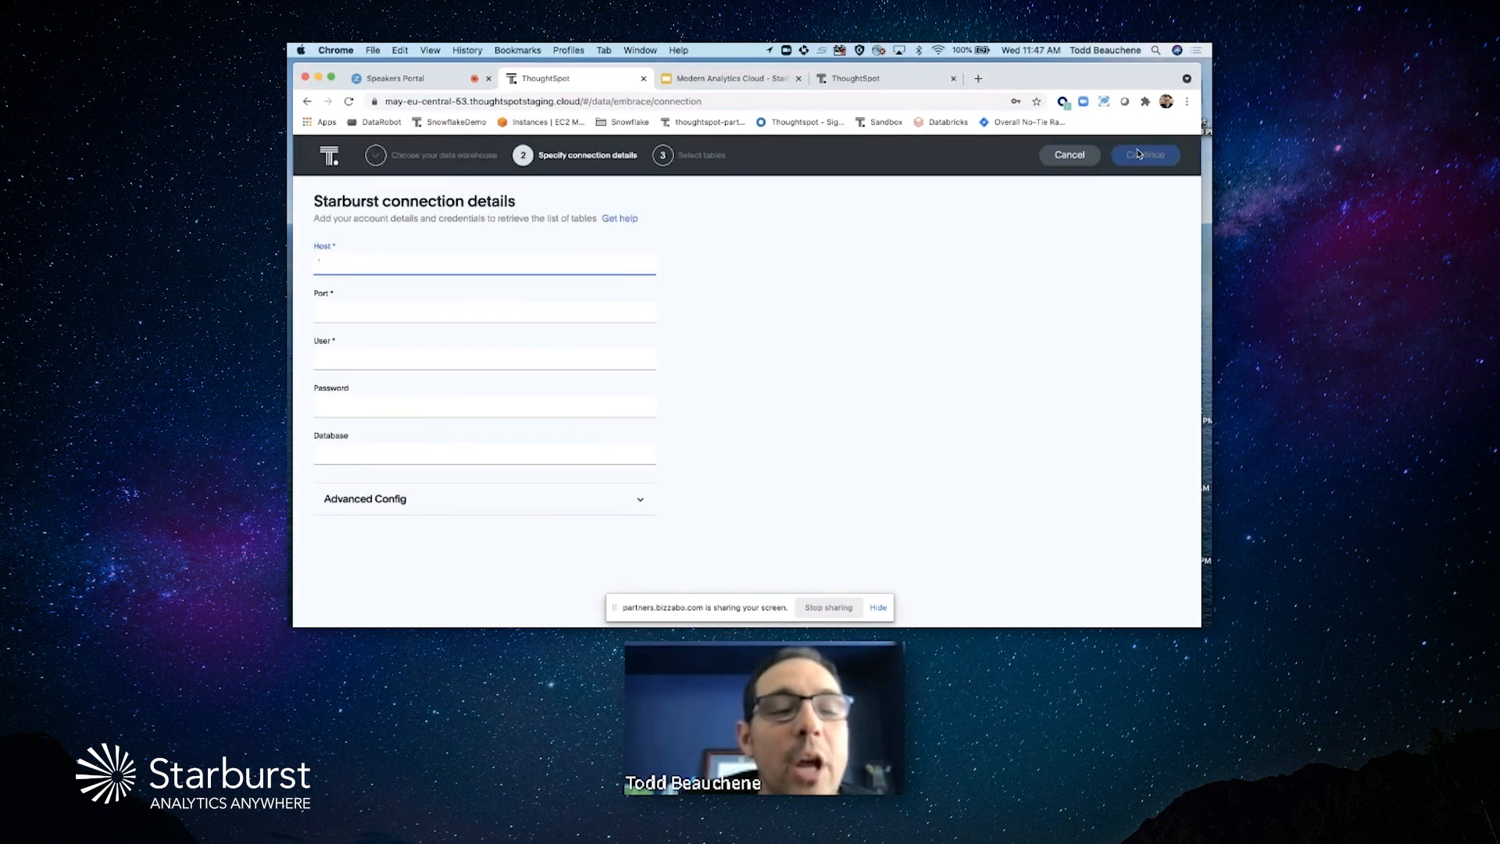
- Fill in host sb-training-starburst-demo.gcp.starburstdata.net from the BBEdit notes, port 443 and user sbadmin for the Starburst connection
{"action": "mouse_move", "coordinate": [526, 624]}
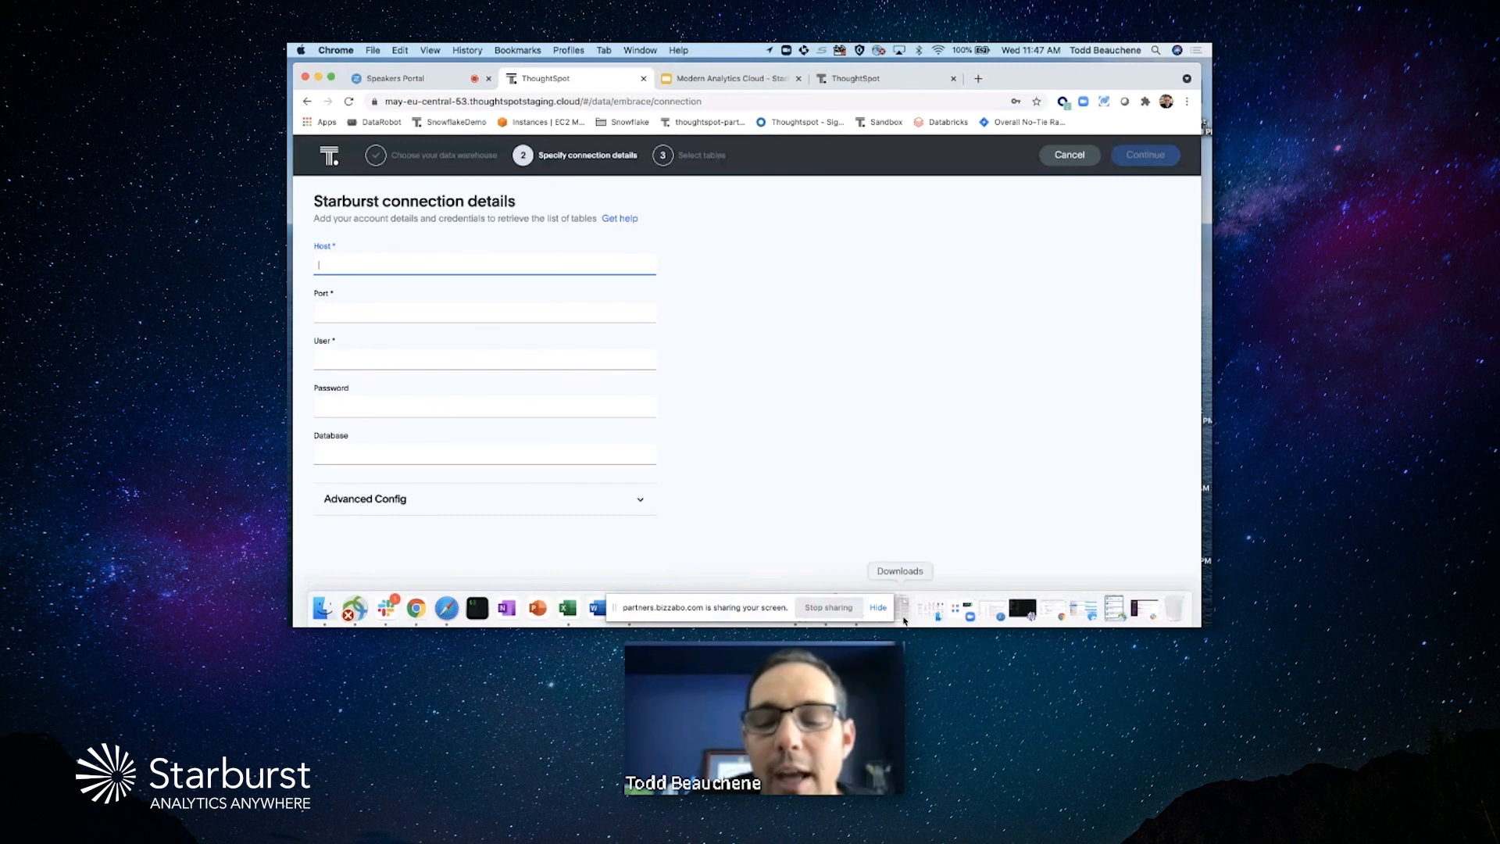
{"action": "left_click", "coordinate": [878, 608]}
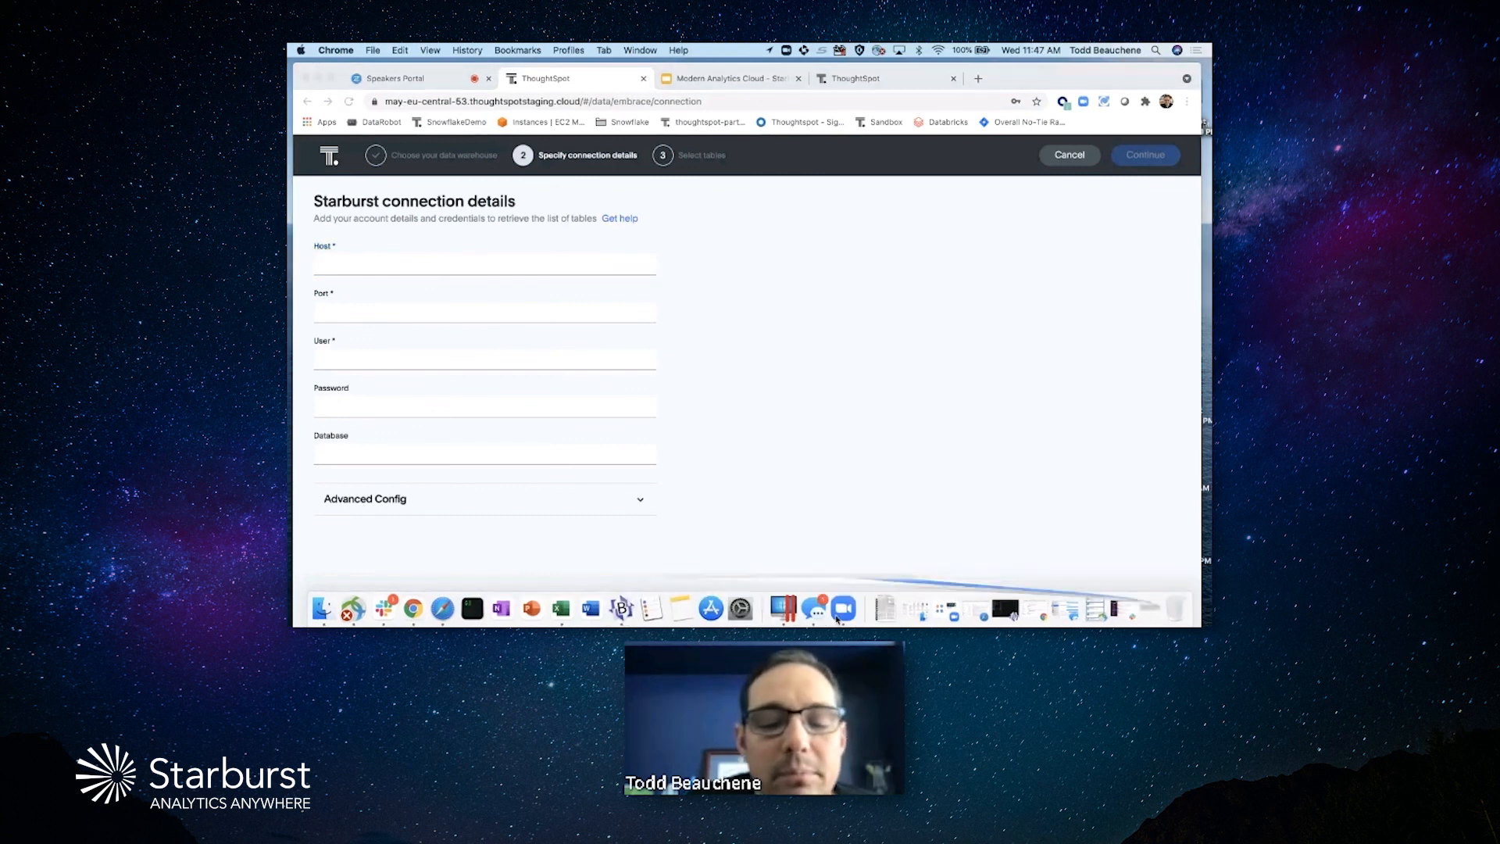
{"action": "left_click", "coordinate": [615, 609]}
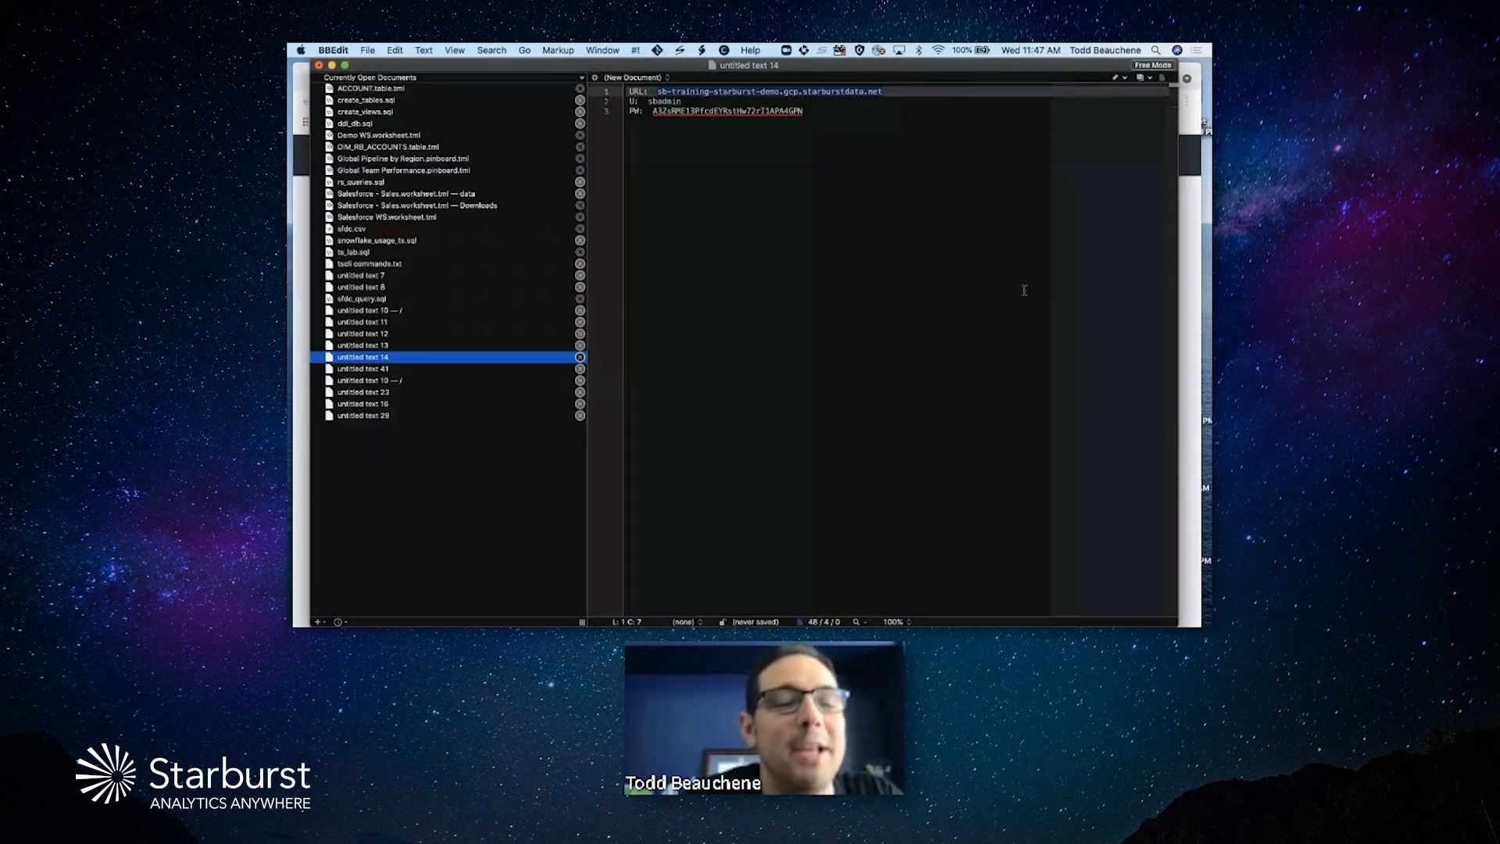
{"action": "key", "text": "super+Tab"}
{"action": "type", "text": "sb-training-starburst-demo.gcp.starburstdata.net"}
{"action": "key", "text": "Tab"}
{"action": "type", "text": "443"}
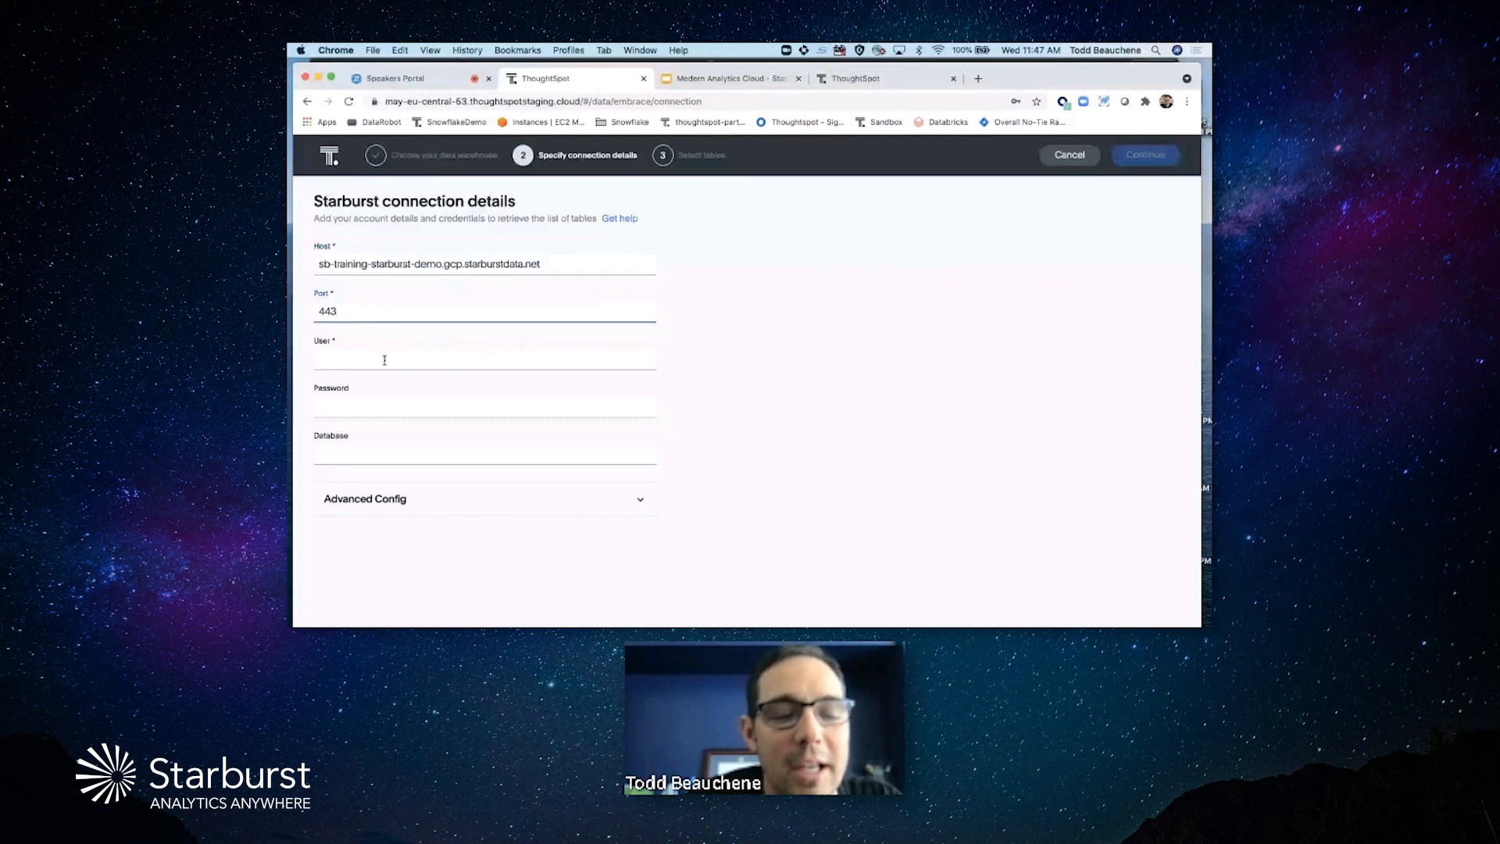
{"action": "left_click", "coordinate": [385, 361]}
{"action": "type", "text": "sbadmin"}
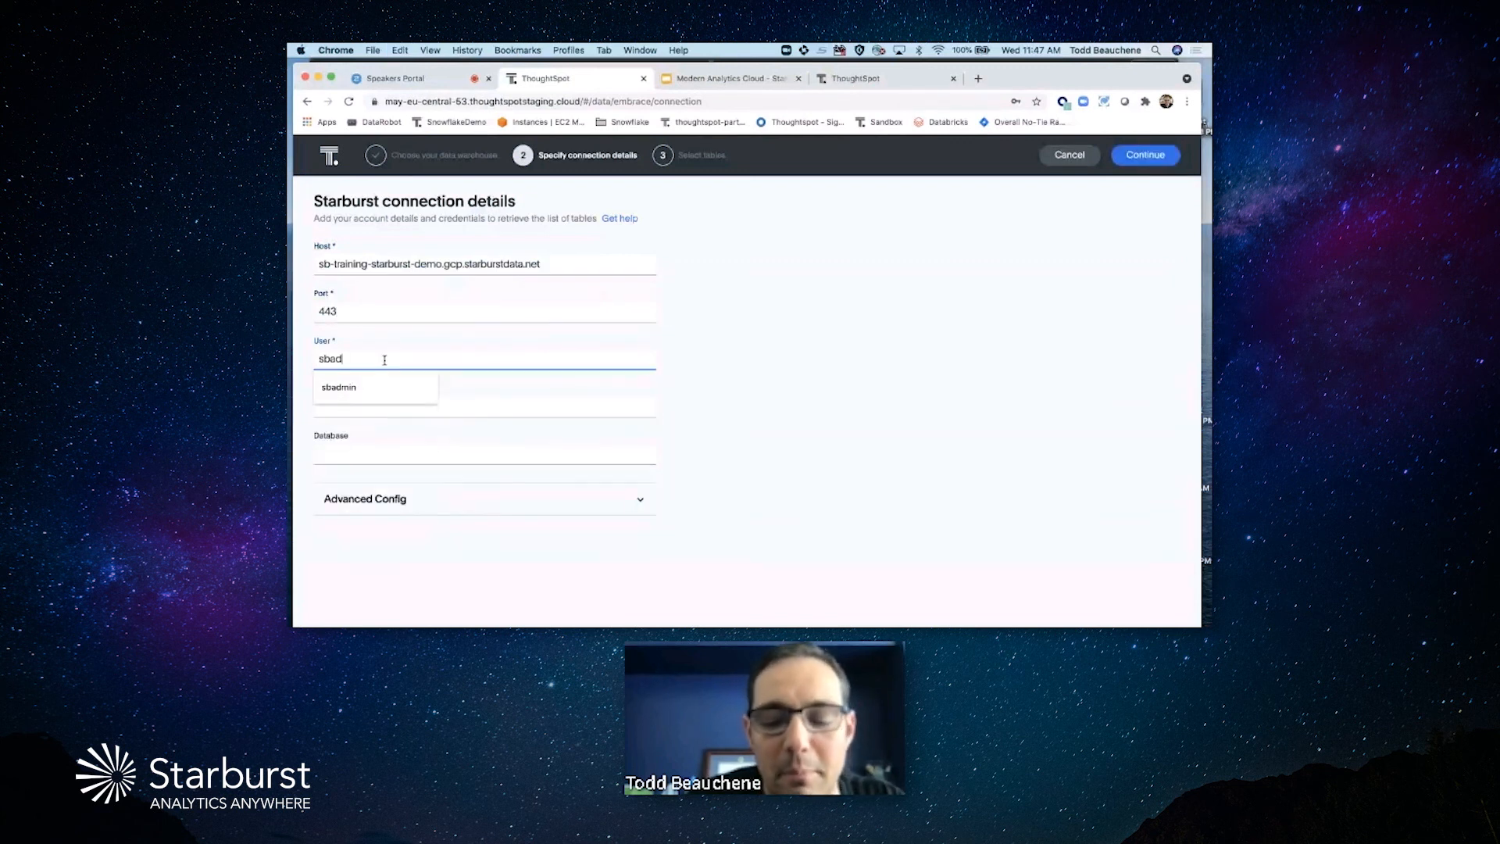
- Copy the account password from the BBEdit notes into the Starburst connection's Password field and continue to table selection
{"action": "mouse_move", "coordinate": [826, 621]}
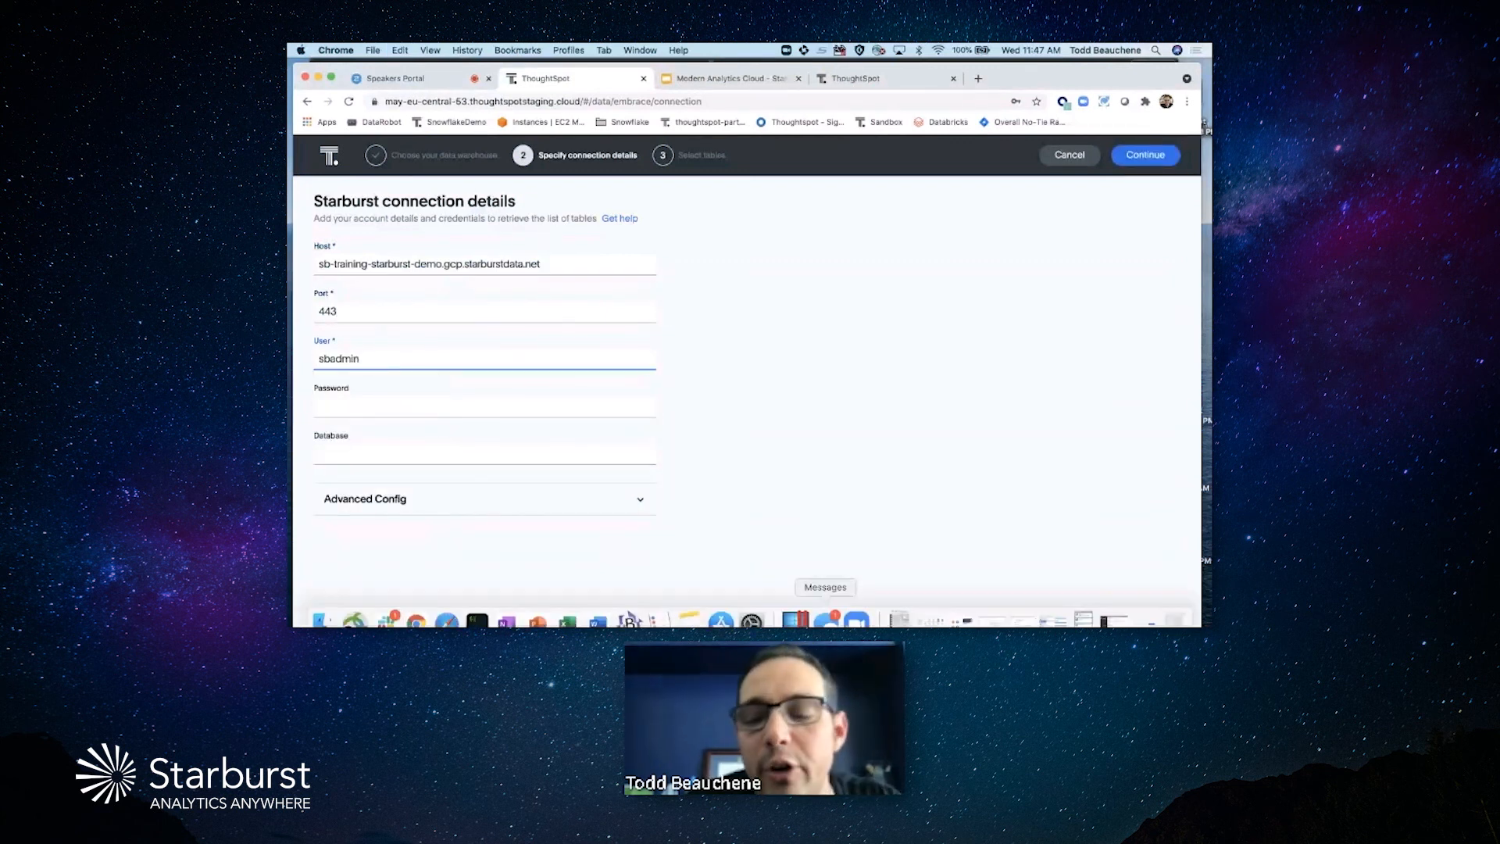
{"action": "left_click", "coordinate": [628, 608]}
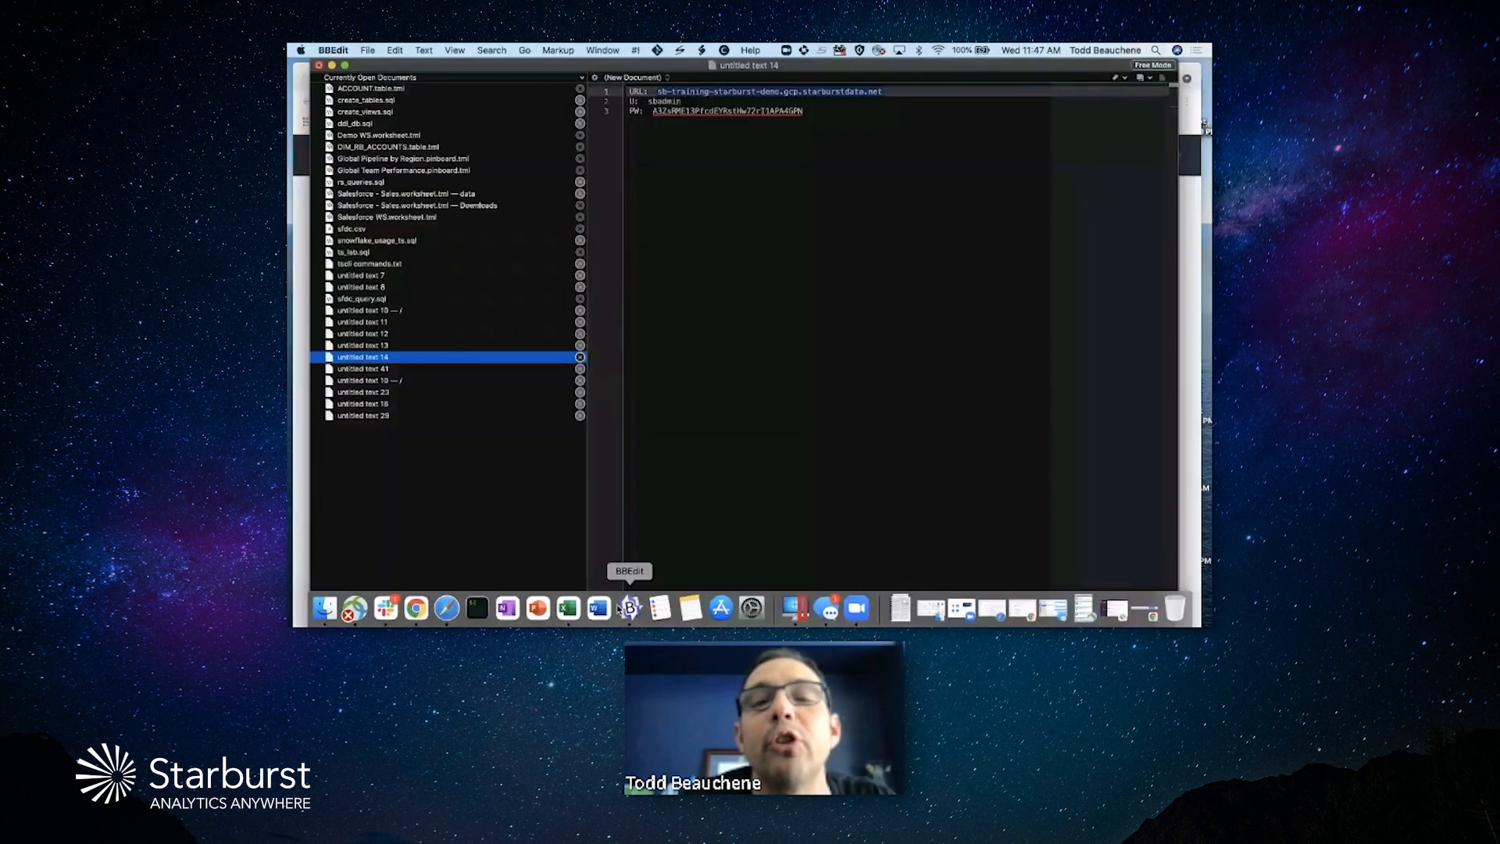
{"action": "left_click", "coordinate": [671, 113]}
{"action": "left_click_drag", "start_coordinate": [671, 113], "coordinate": [655, 112]}
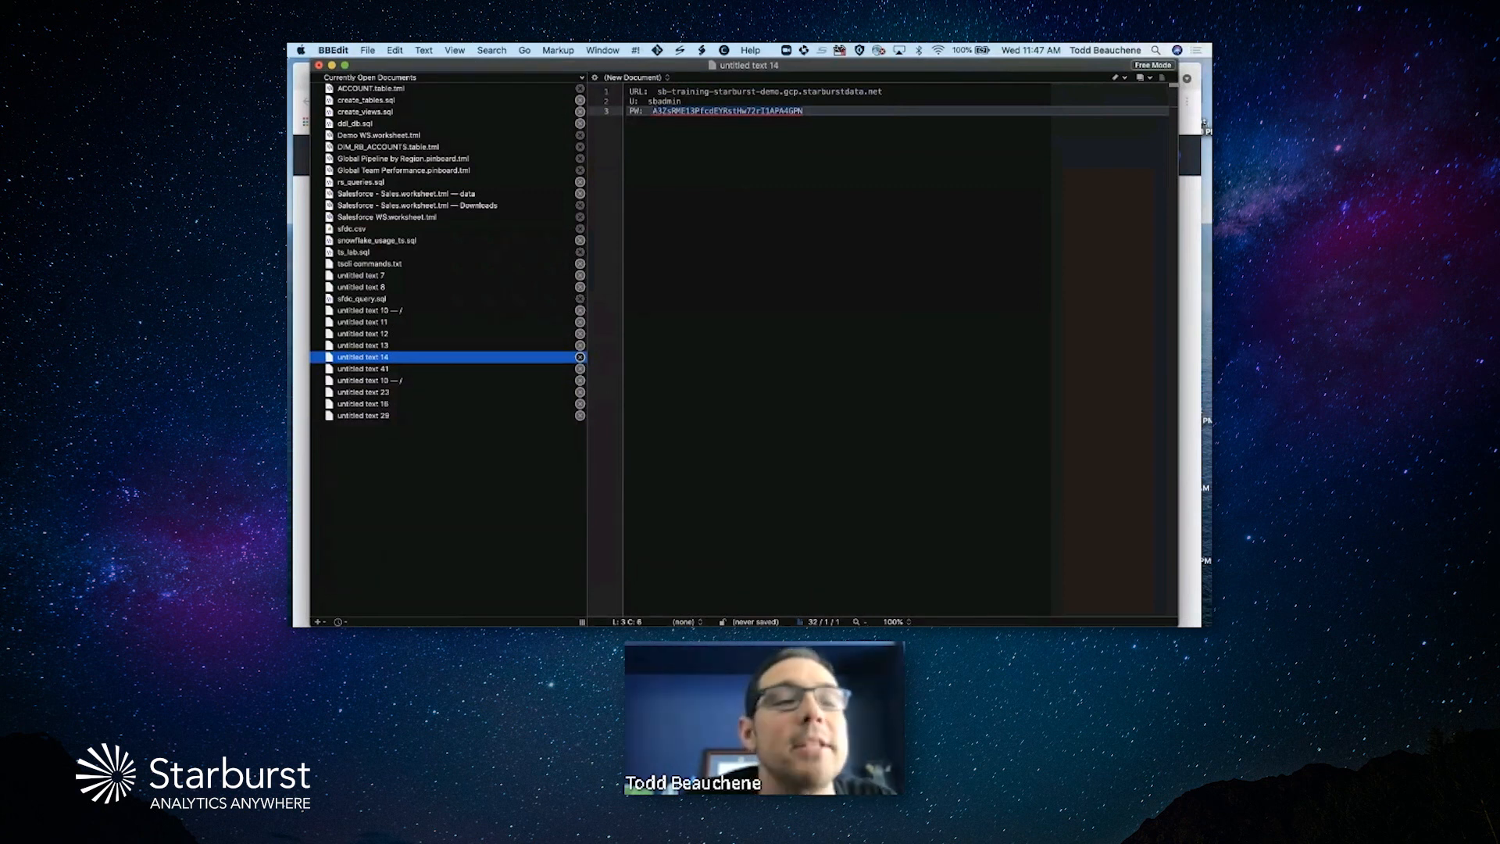
{"action": "left_click", "coordinate": [331, 65]}
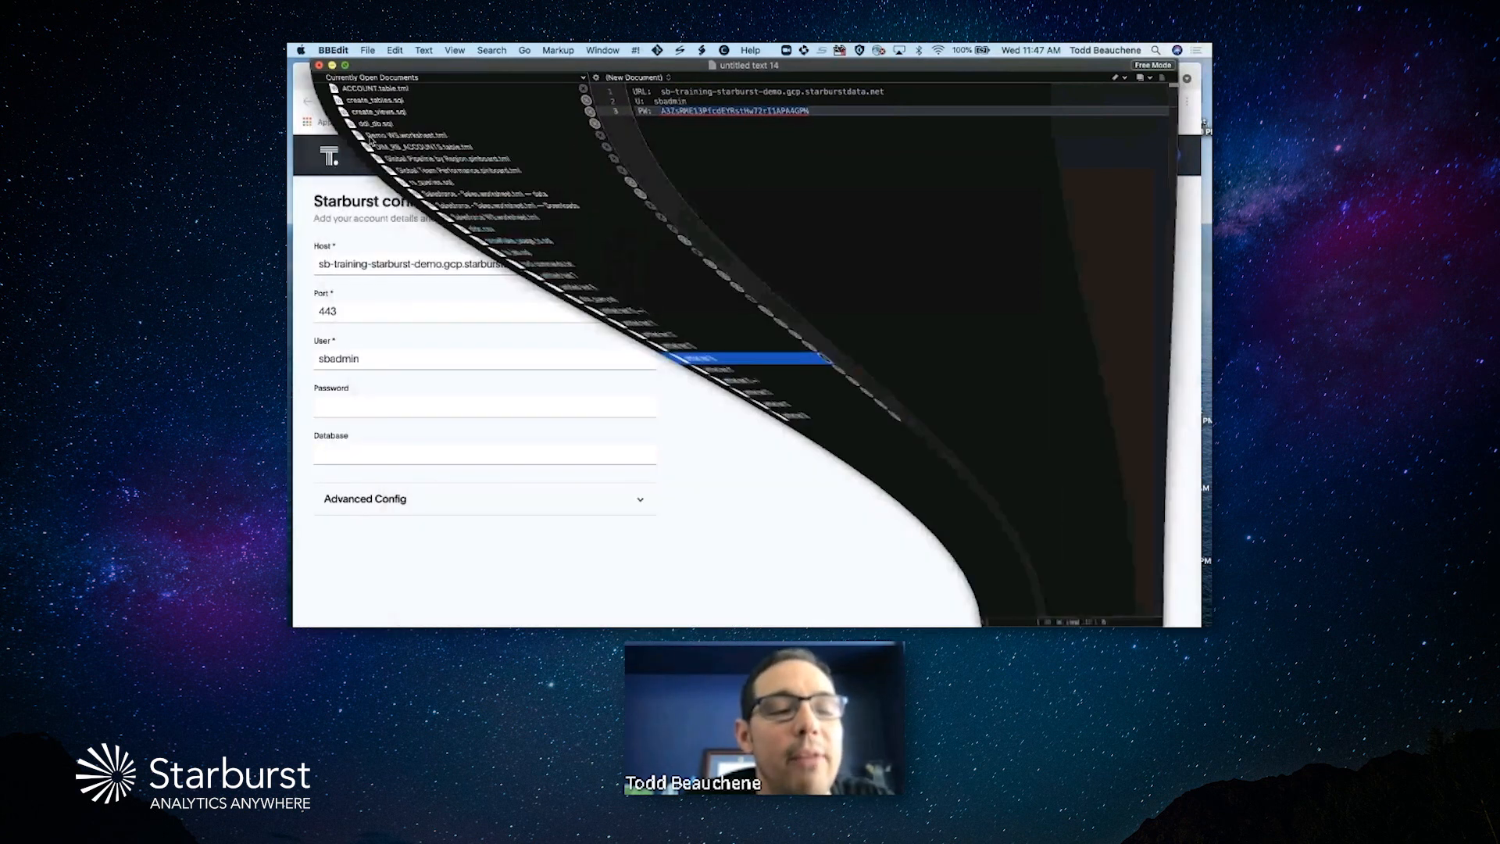
{"action": "left_click", "coordinate": [370, 407]}
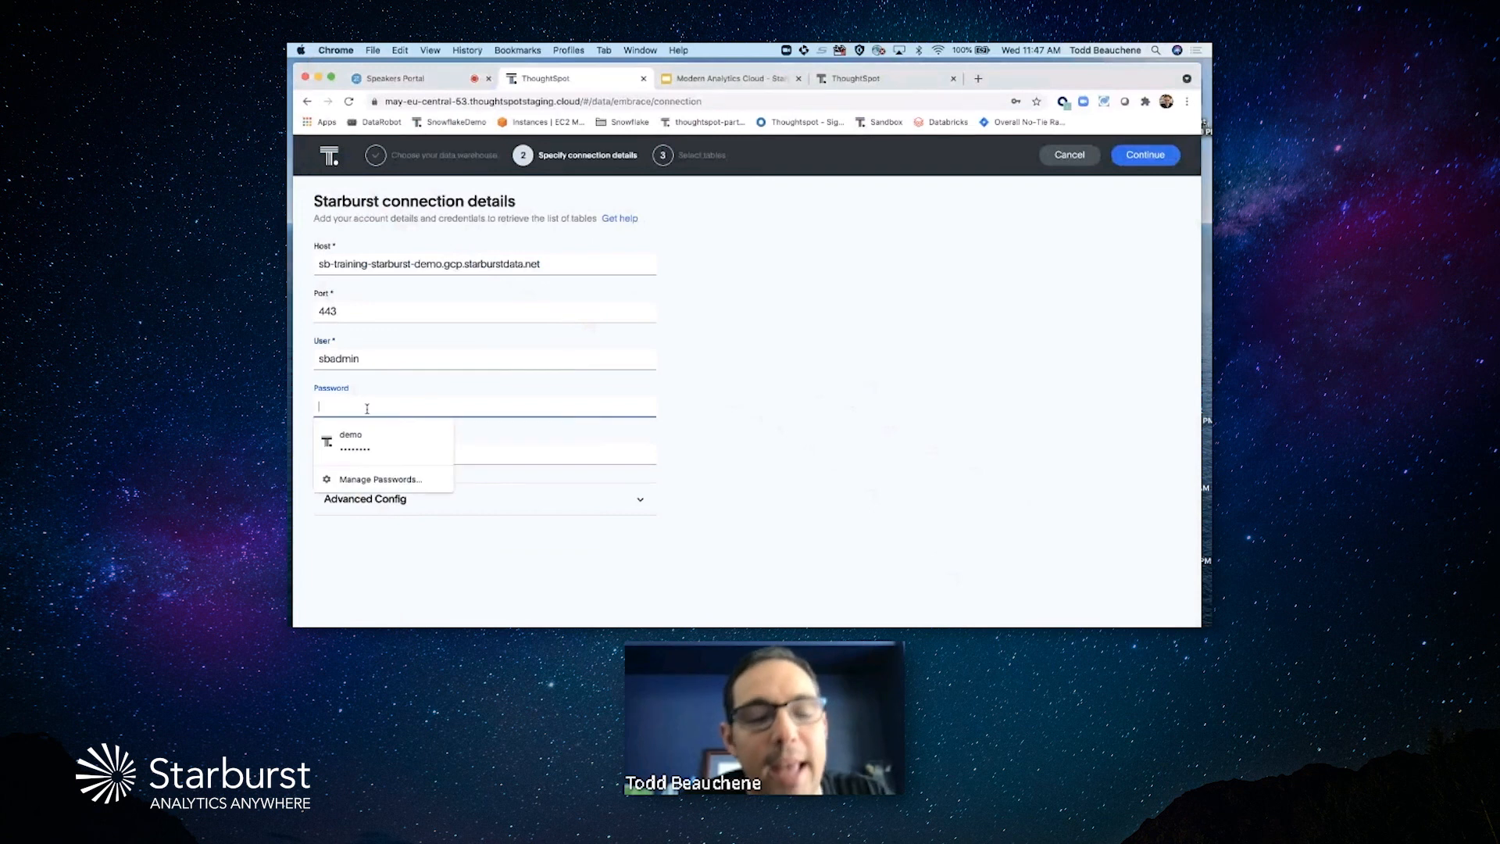
{"action": "key", "text": "super+v"}
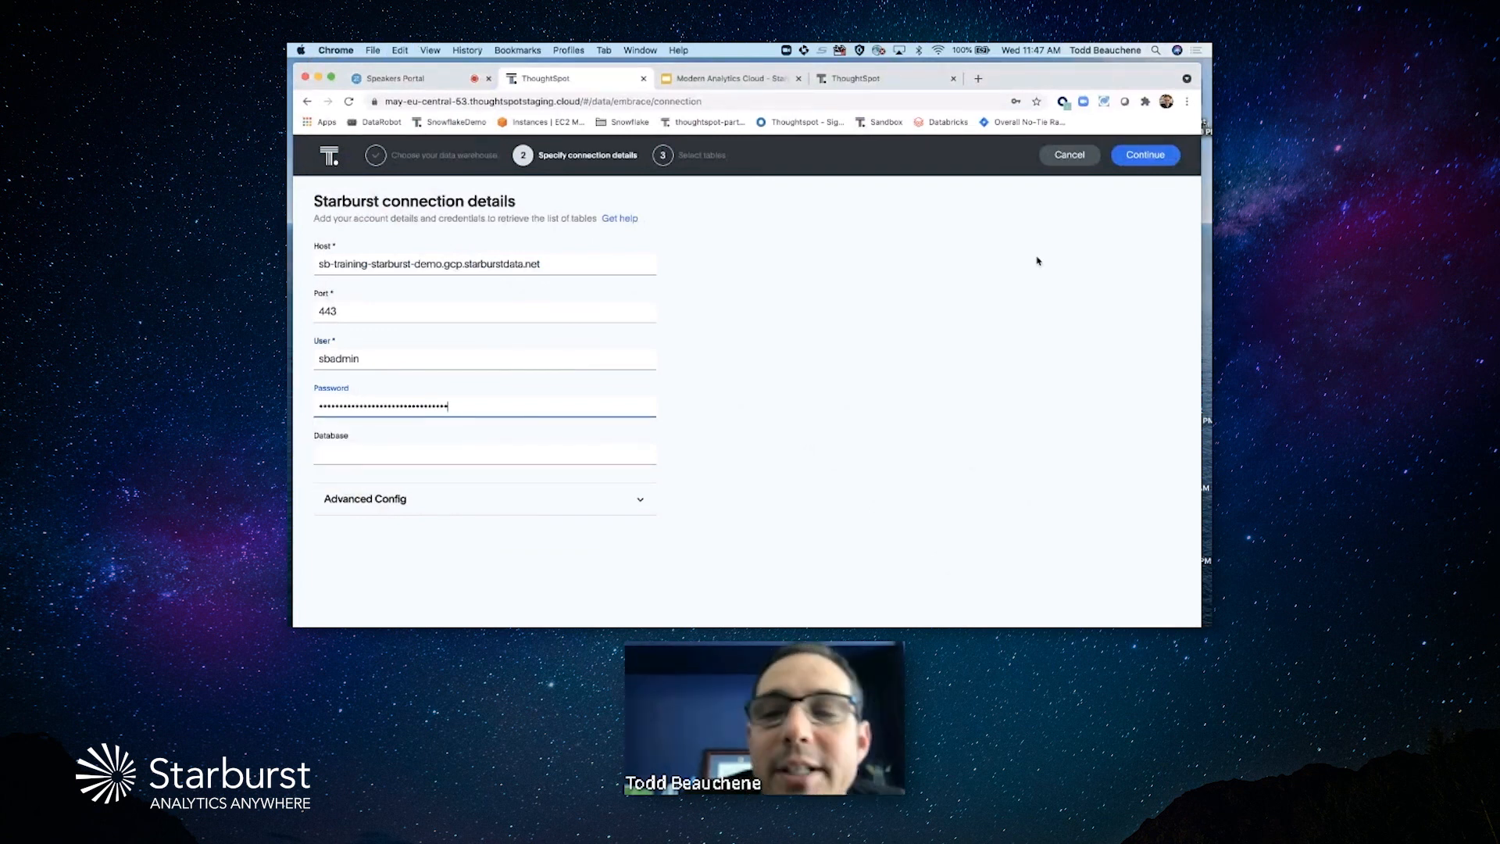
{"action": "left_click", "coordinate": [1157, 159]}
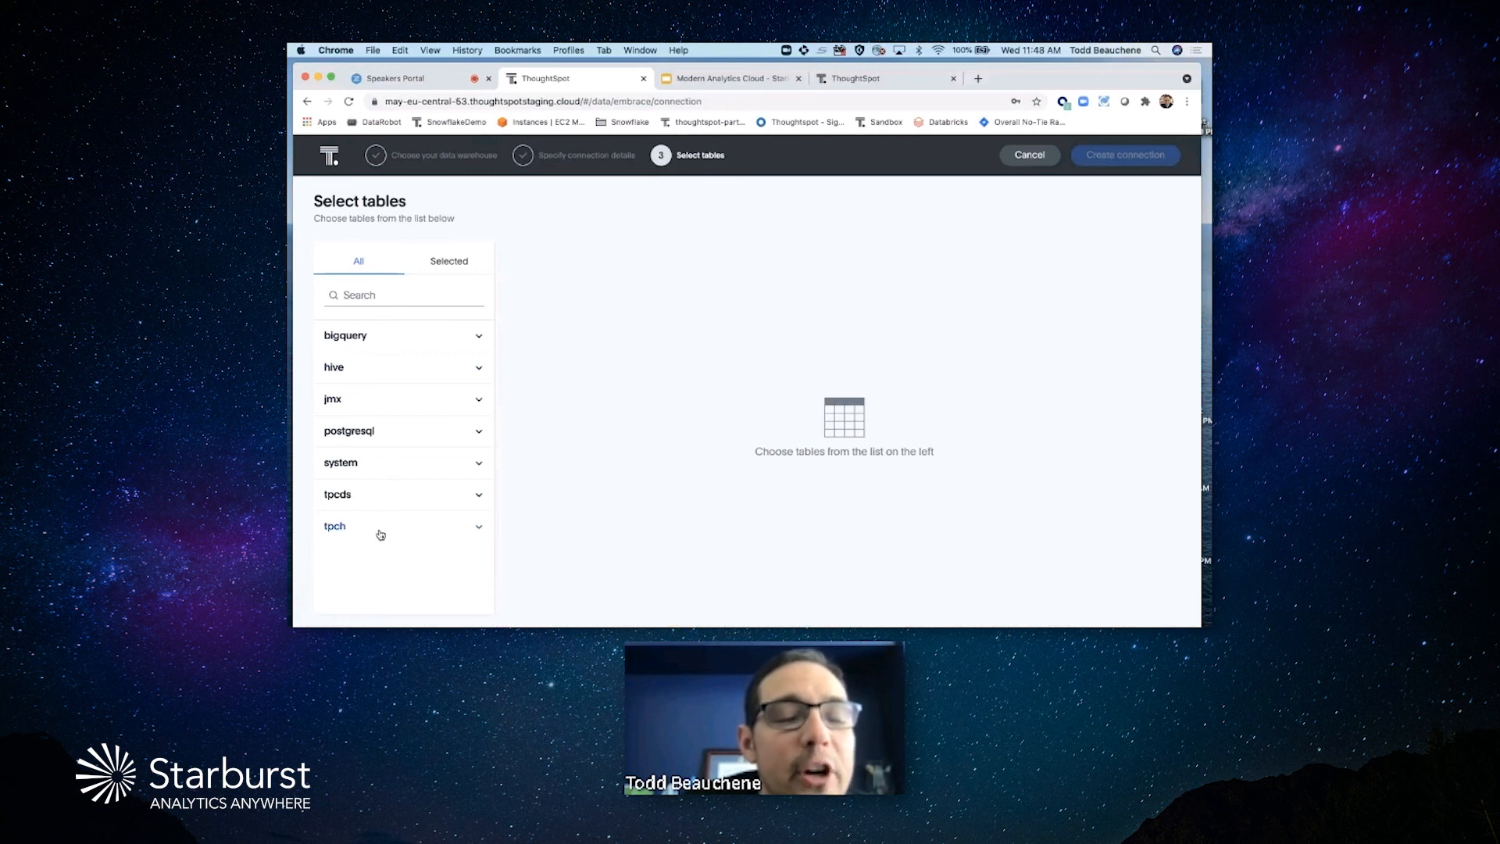
- Expand the burst_bank schema under bigquery and select all columns of the account table
{"action": "left_click", "coordinate": [476, 341]}
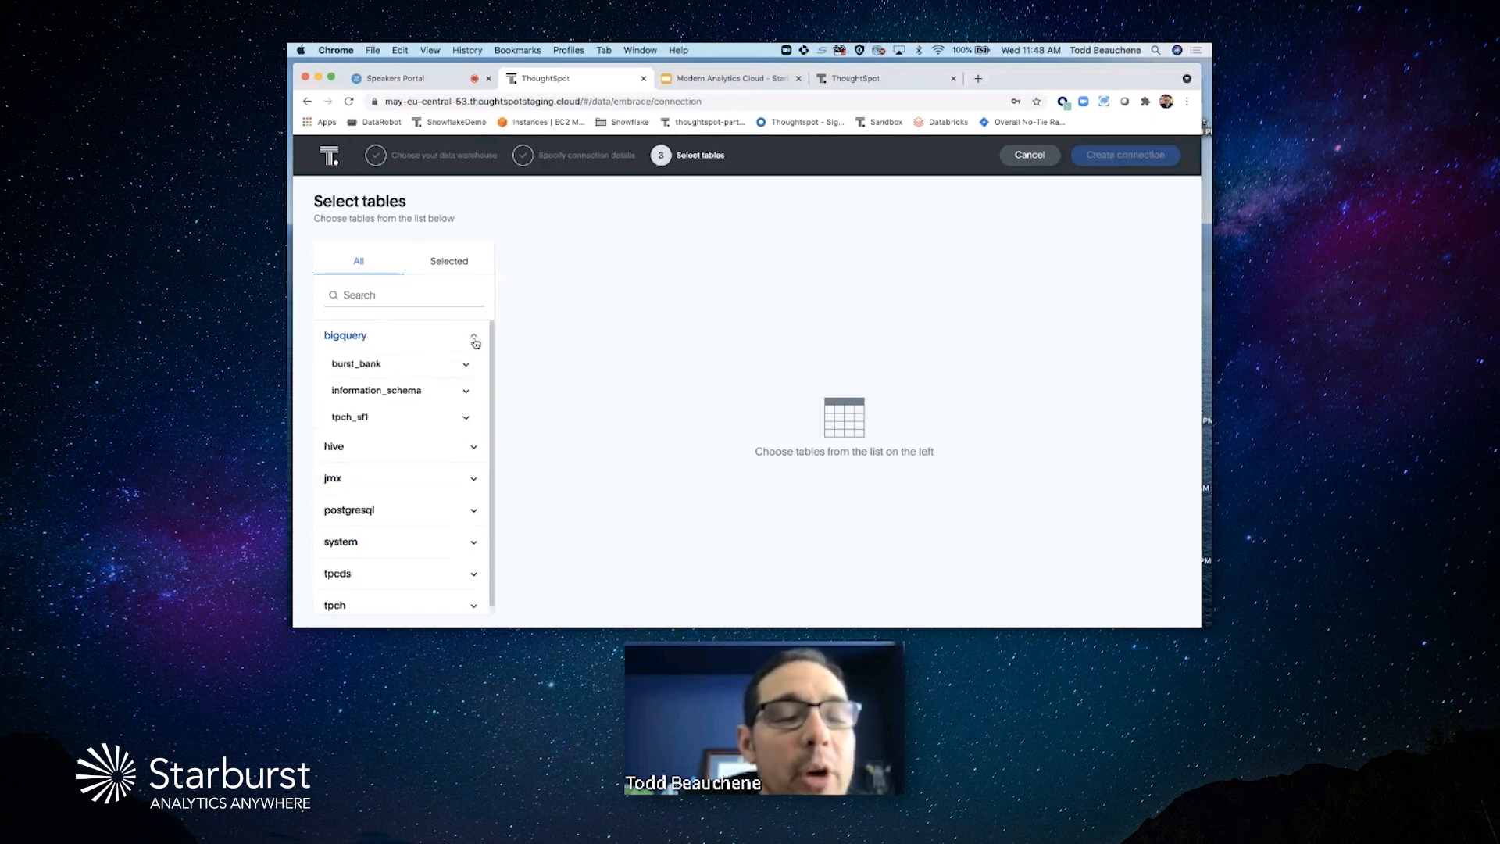
{"action": "left_click", "coordinate": [466, 365]}
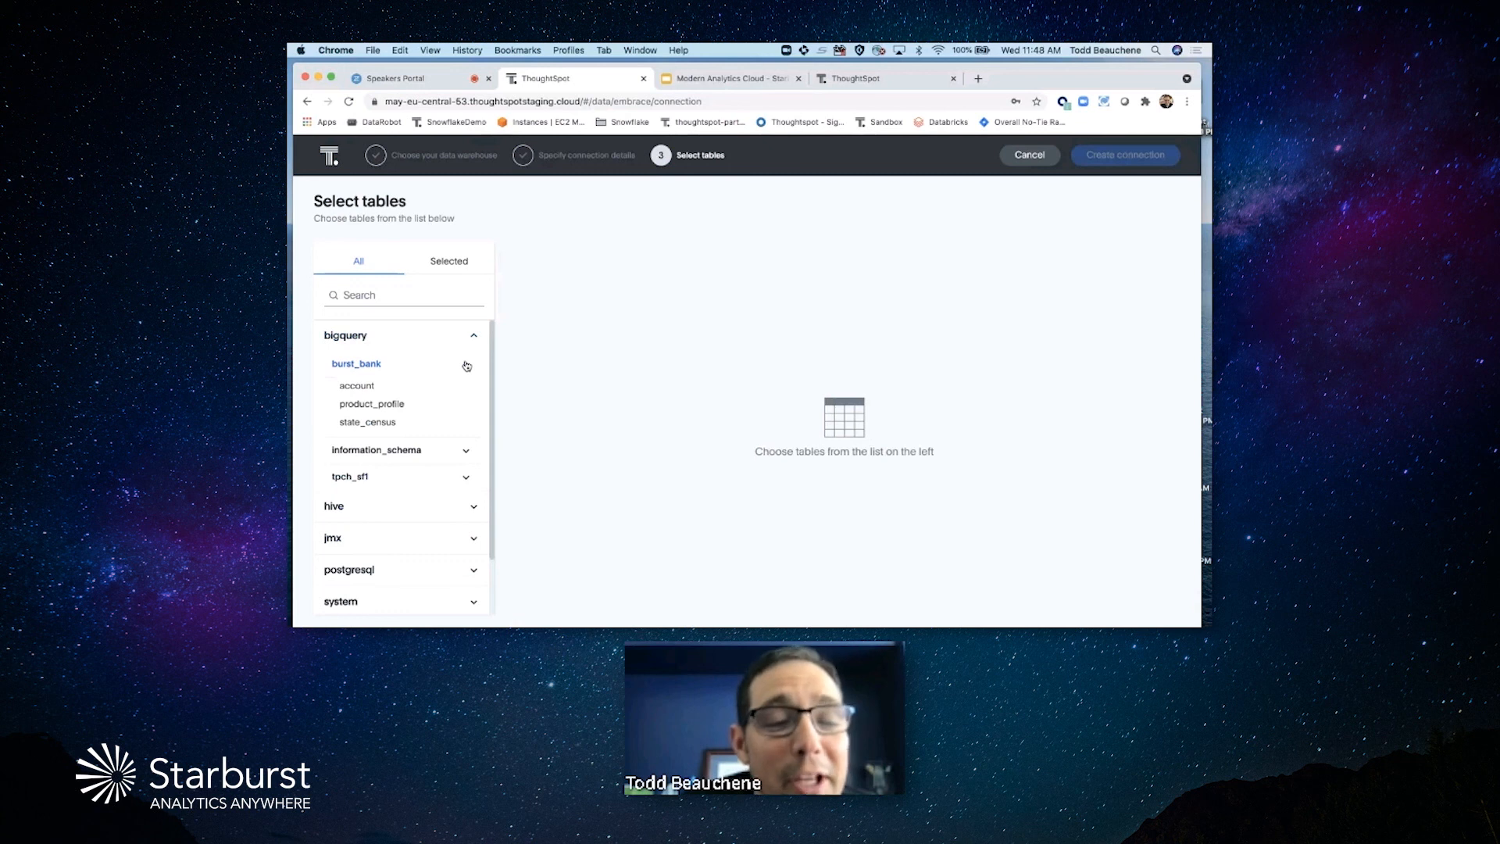
{"action": "left_click", "coordinate": [372, 388]}
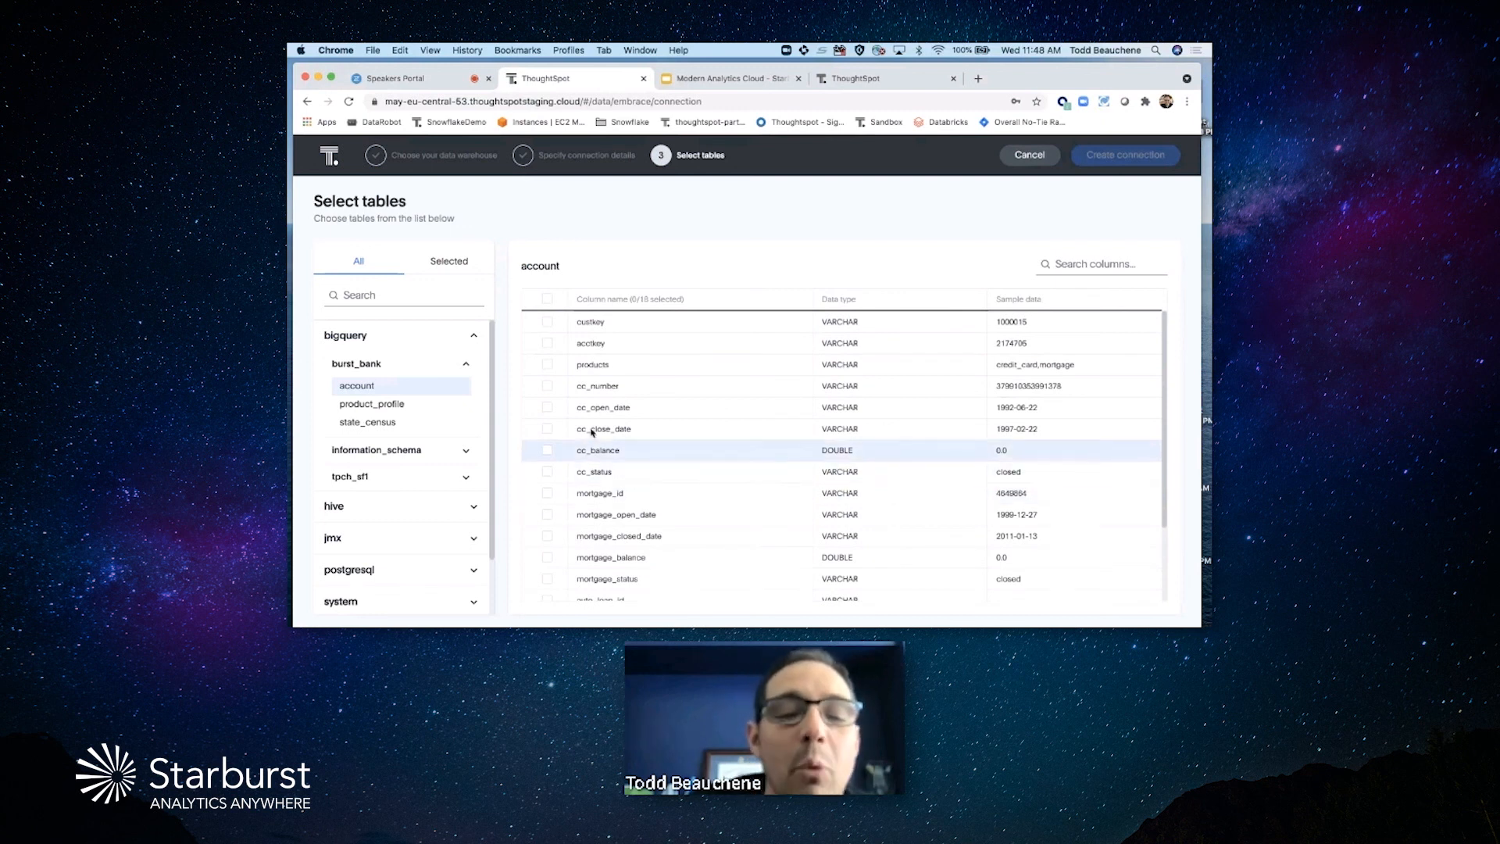
{"action": "left_click", "coordinate": [546, 300]}
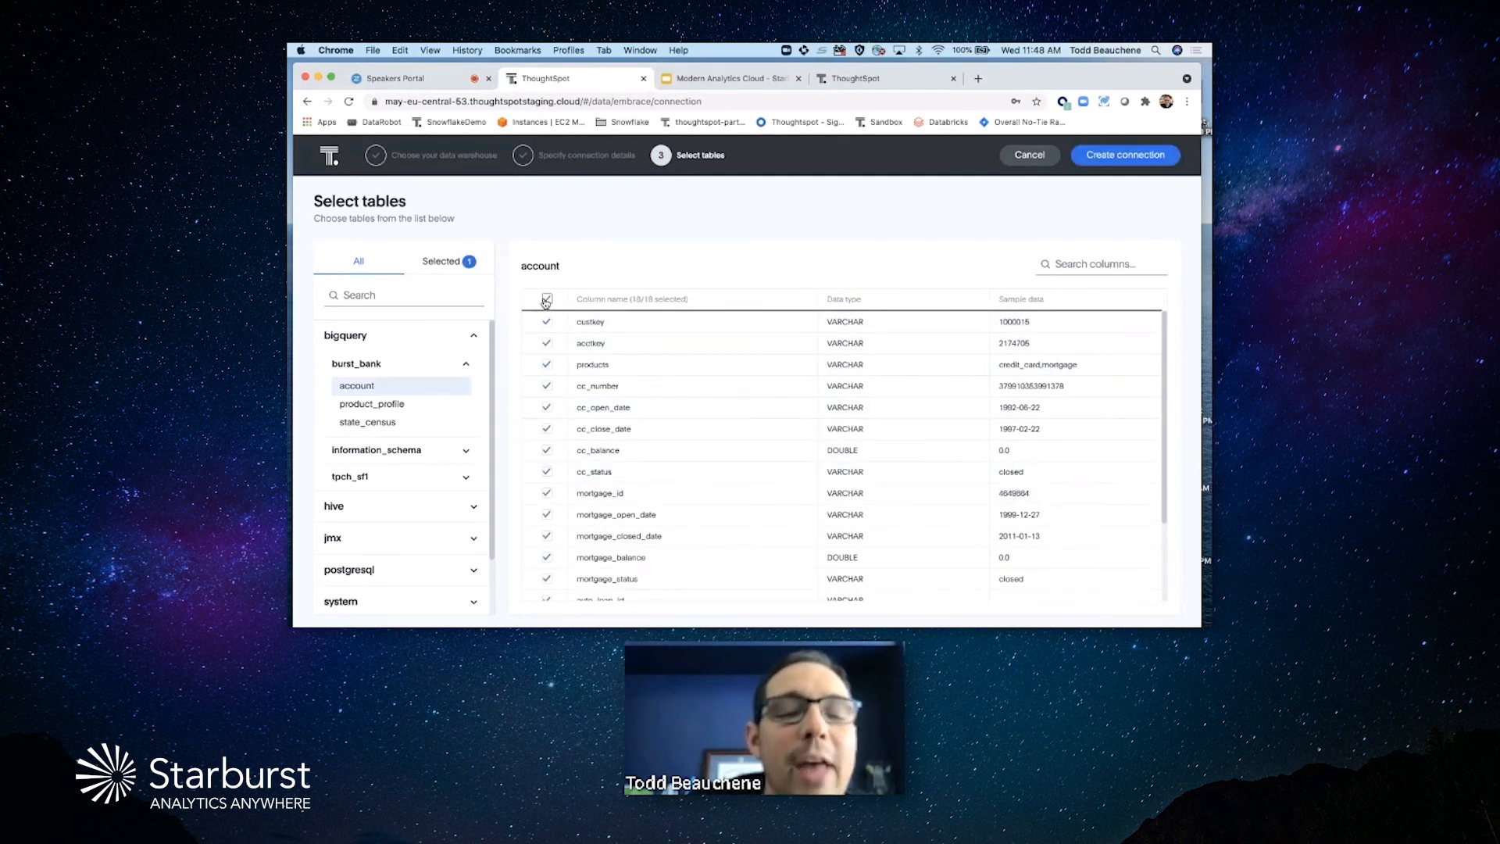
- Add all columns of the product_profile and state_census tables and create the connection
{"action": "left_click", "coordinate": [384, 408]}
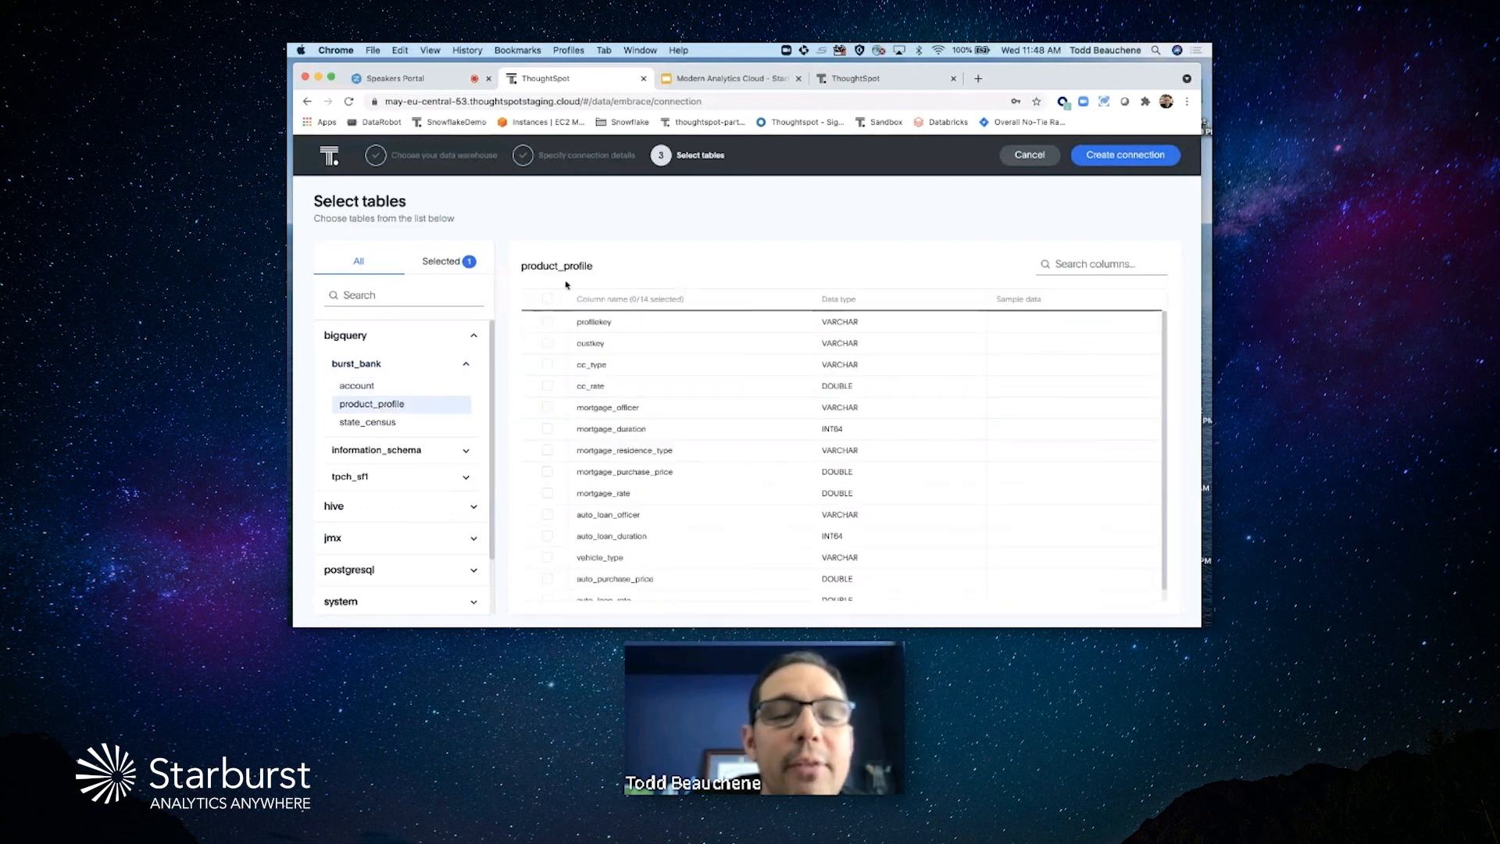
{"action": "left_click", "coordinate": [546, 300]}
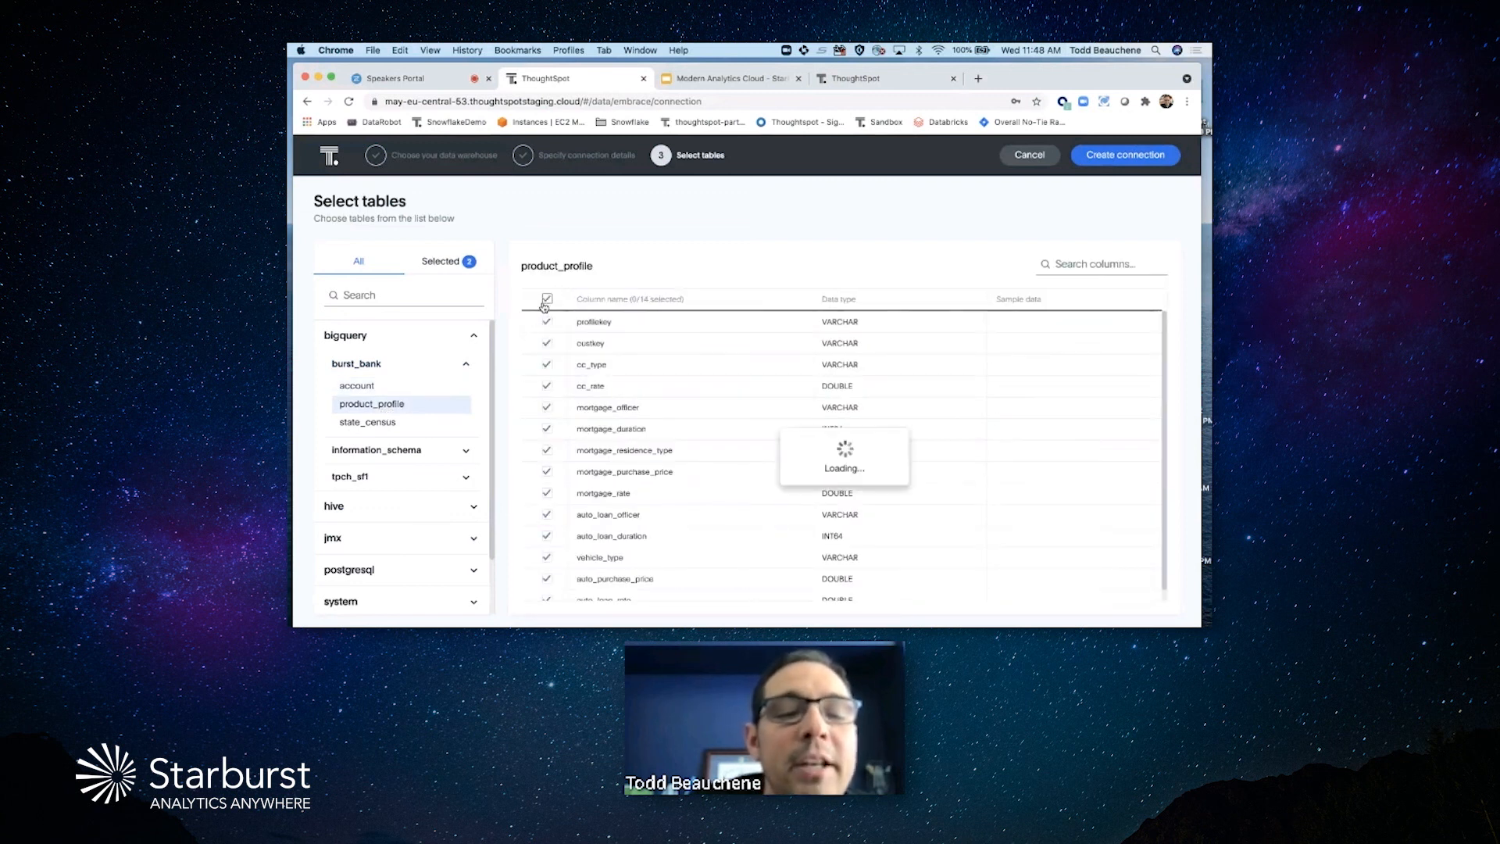
{"action": "left_click", "coordinate": [370, 422]}
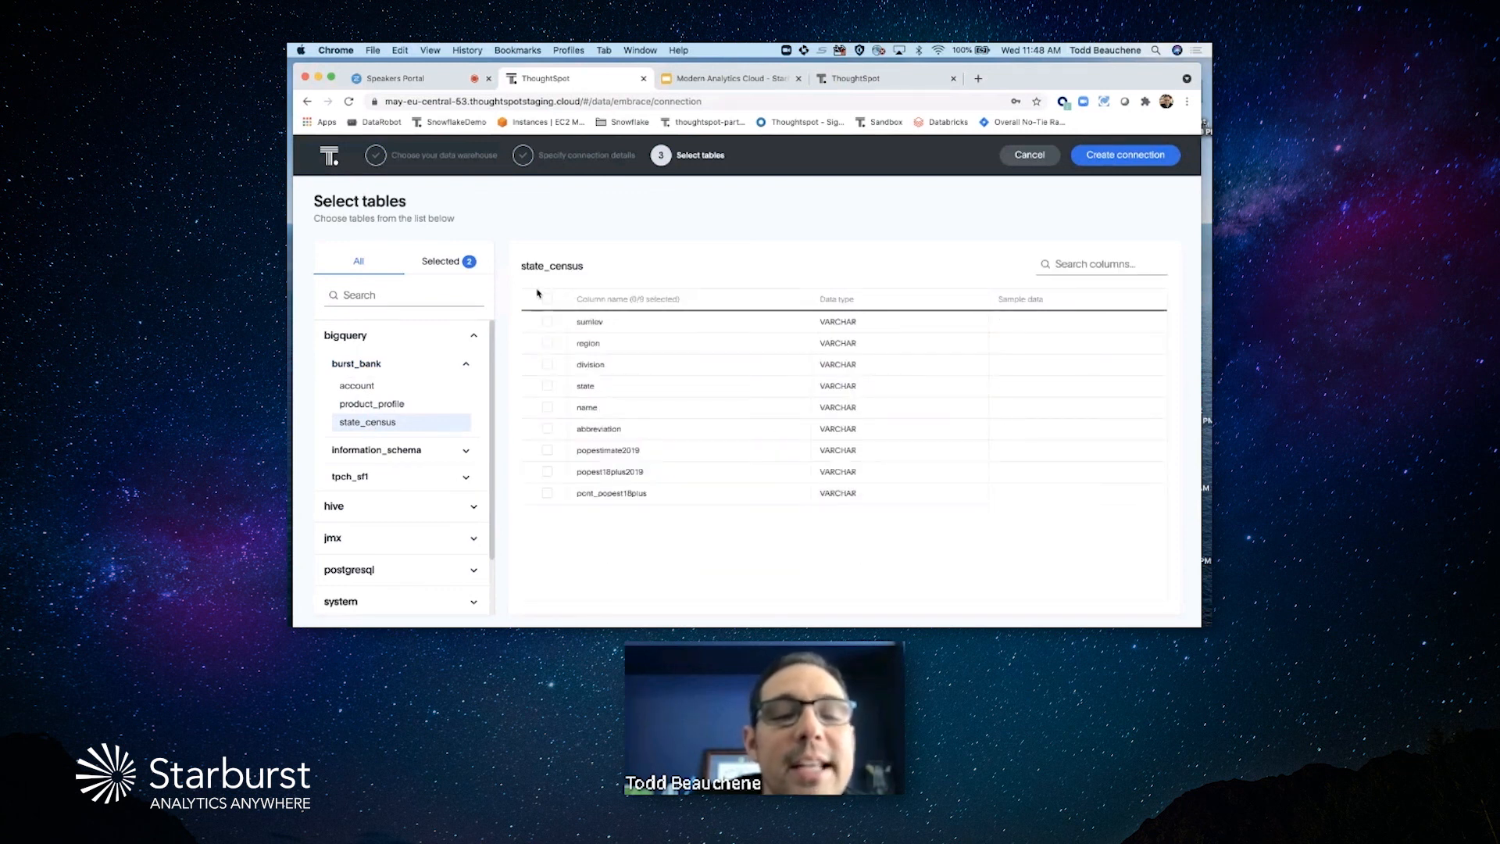
{"action": "left_click", "coordinate": [1121, 160]}
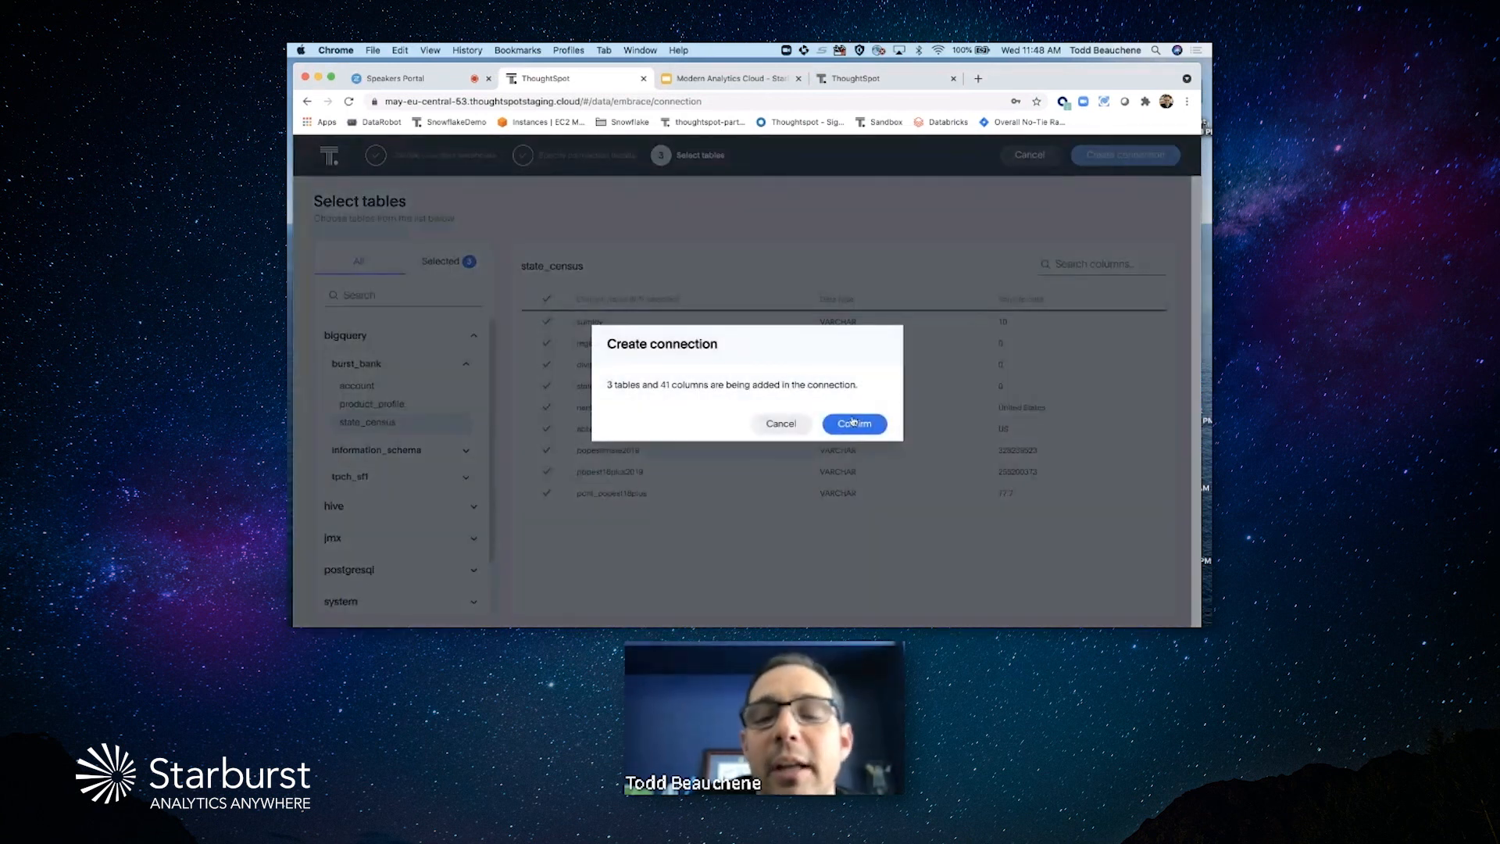
{"action": "left_click", "coordinate": [846, 424]}
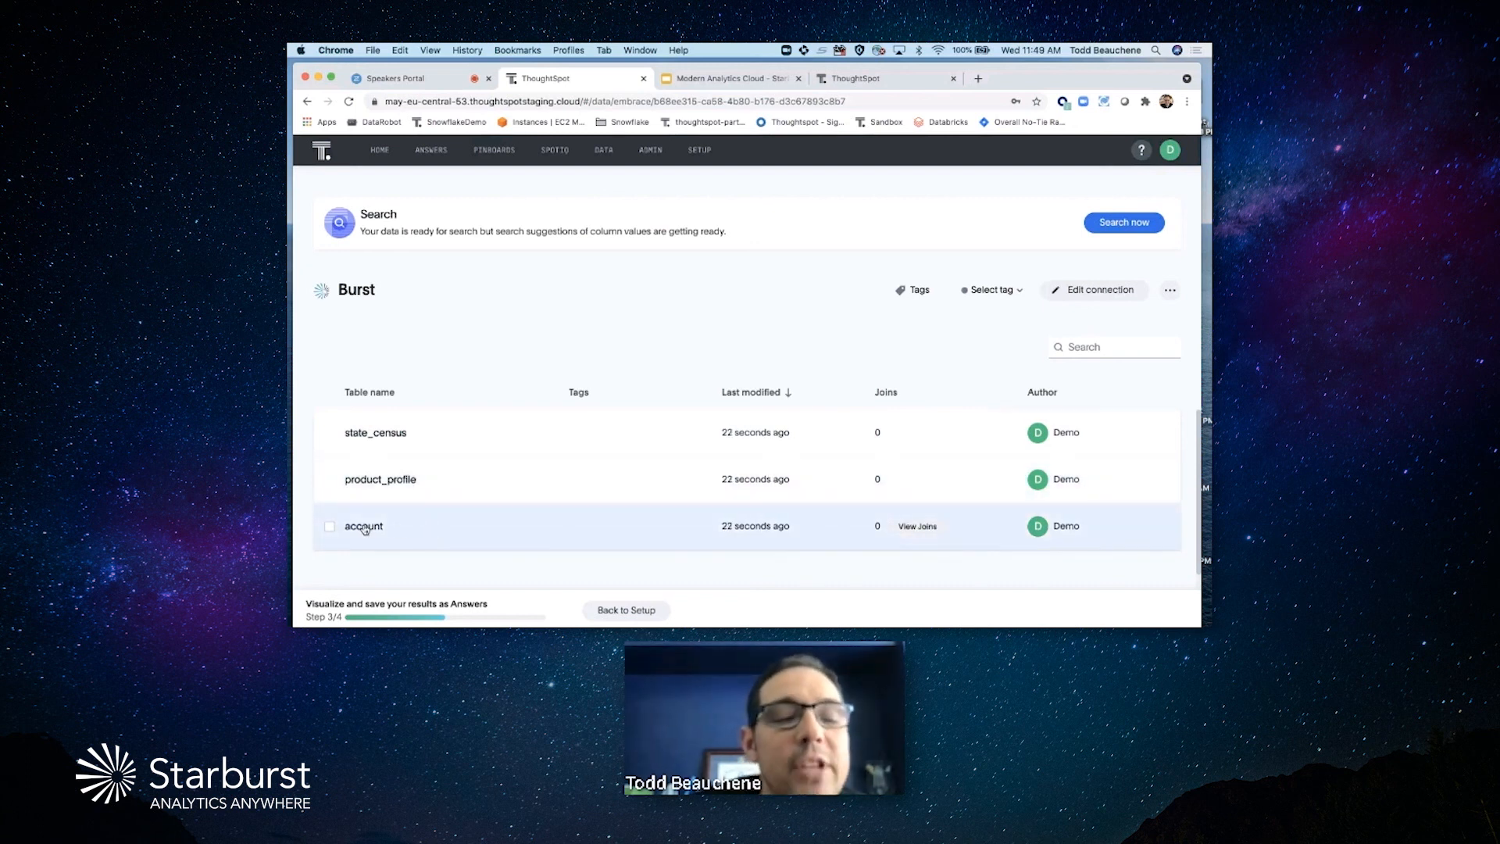
- Review the column settings of the account table, and return through the connections list to the Burst connection's tables
{"action": "left_click", "coordinate": [364, 528]}
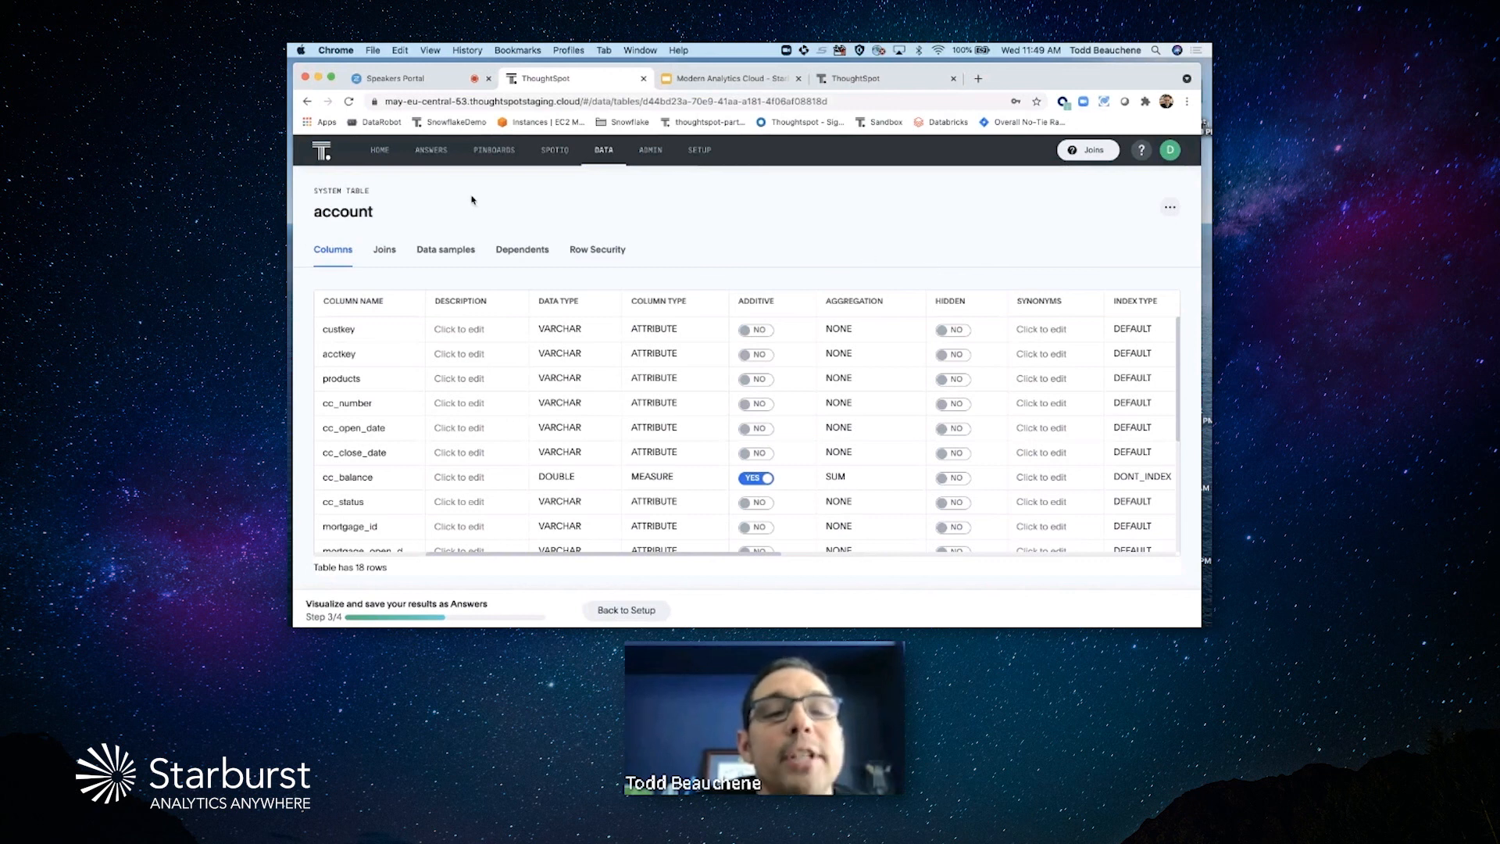
{"action": "left_click", "coordinate": [606, 154]}
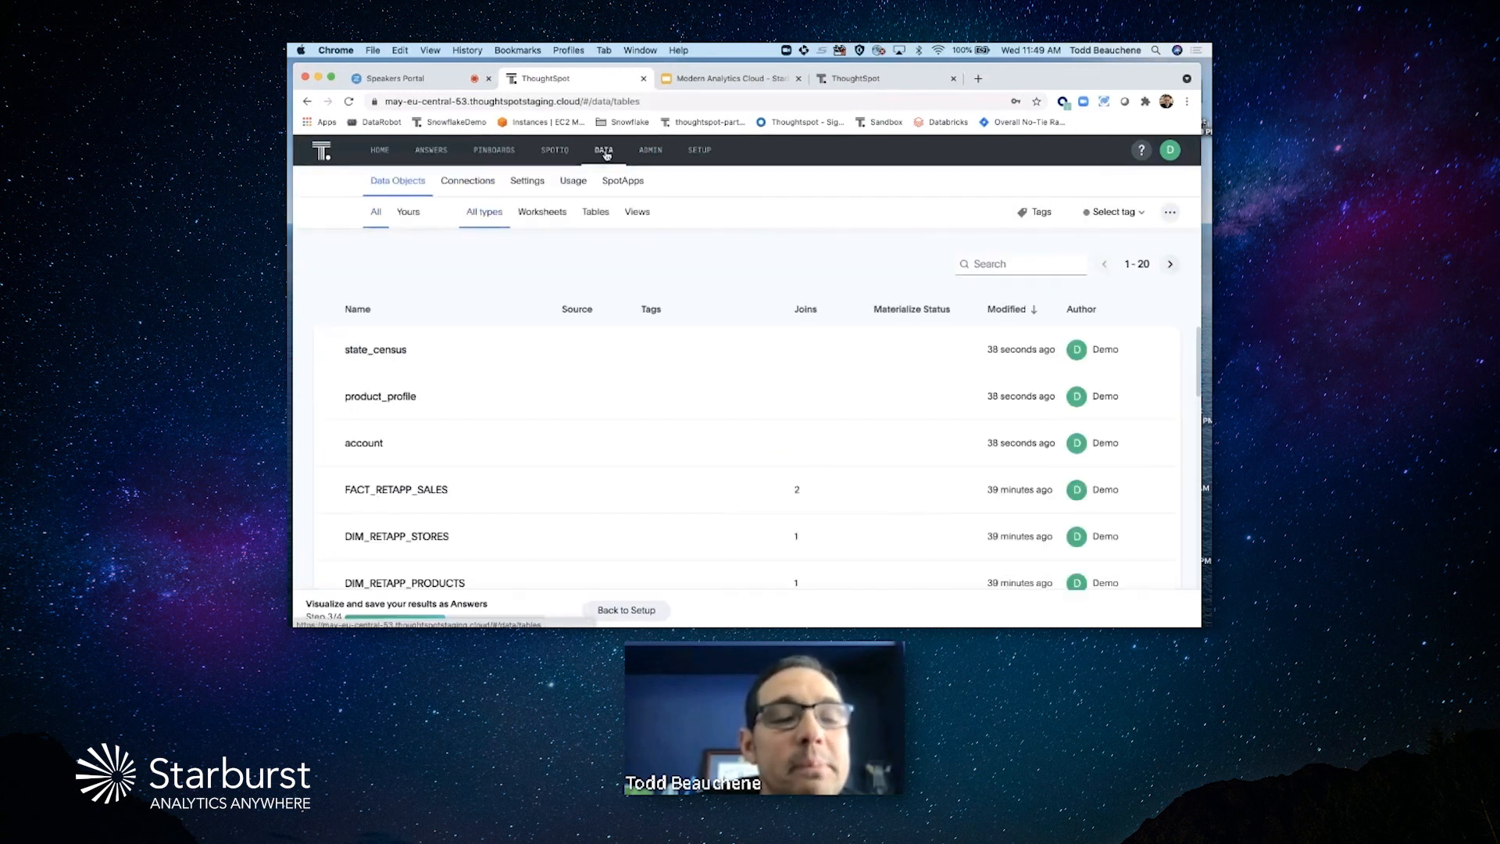
{"action": "left_click", "coordinate": [468, 181]}
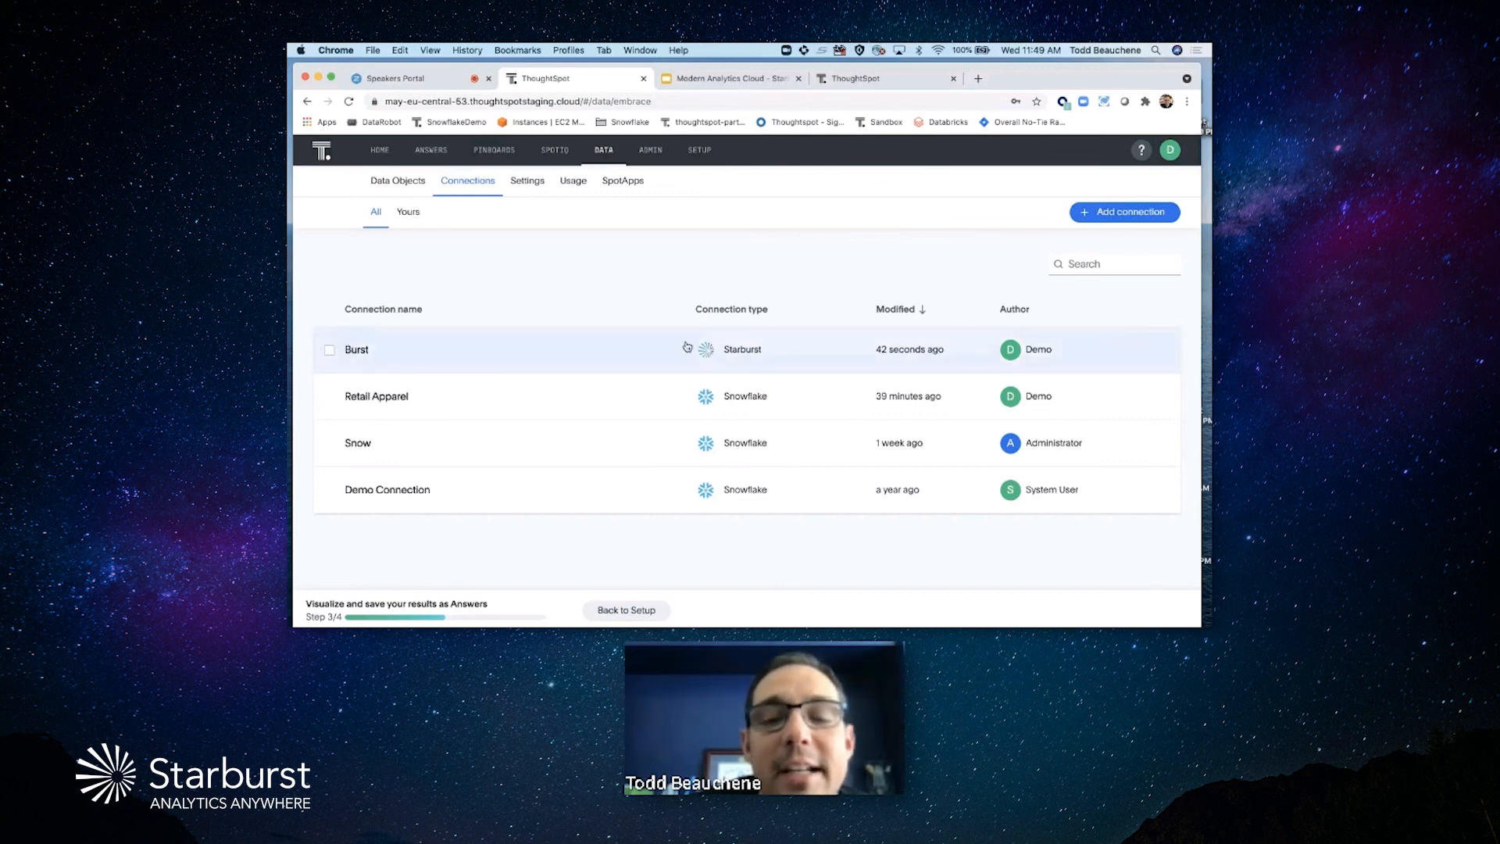
{"action": "left_click", "coordinate": [360, 348]}
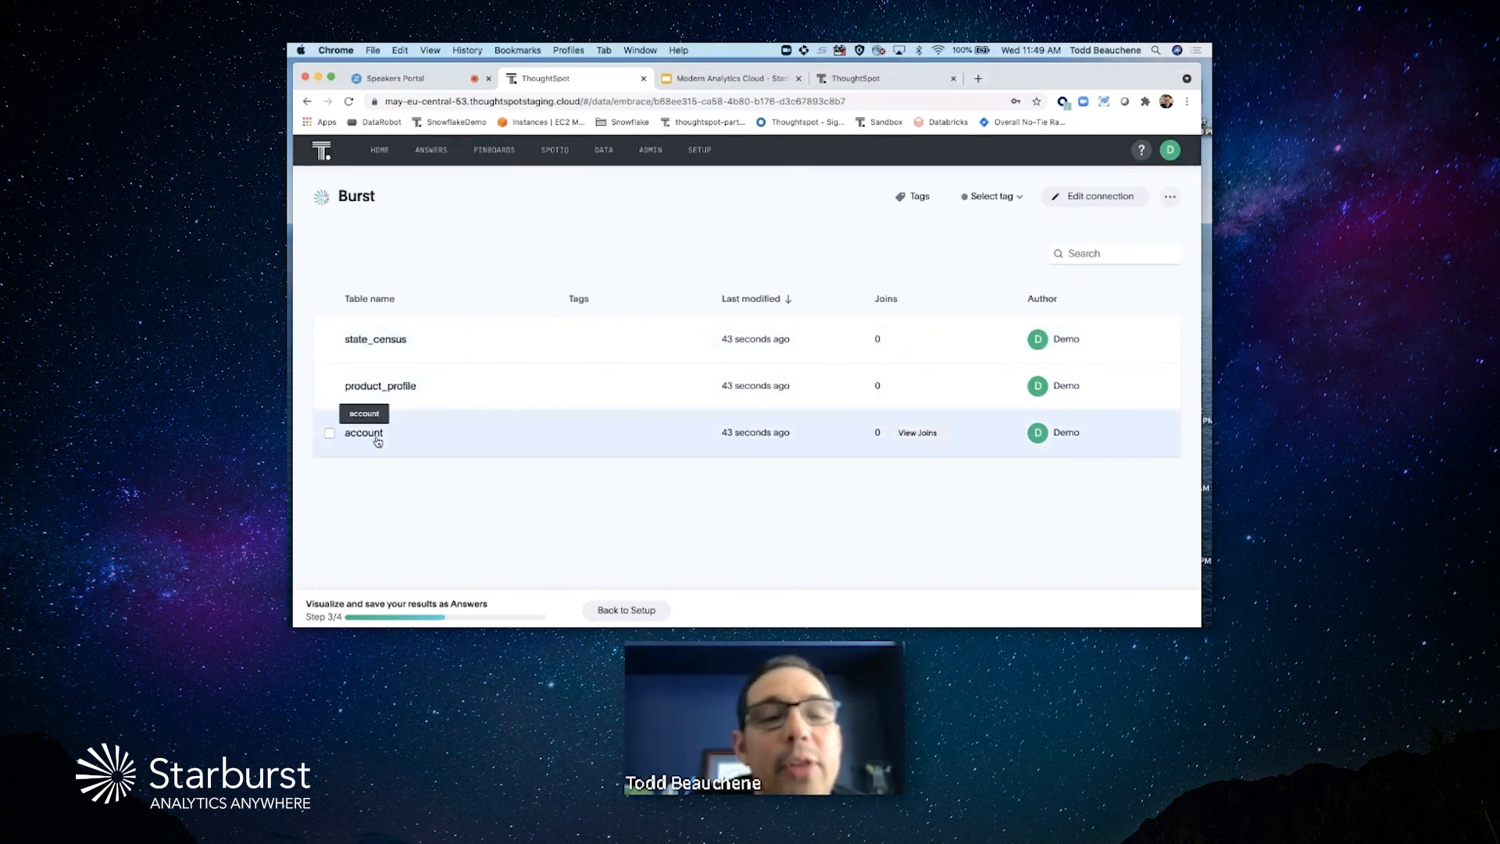
- Start a new data search from the home page
{"action": "left_click", "coordinate": [379, 152]}
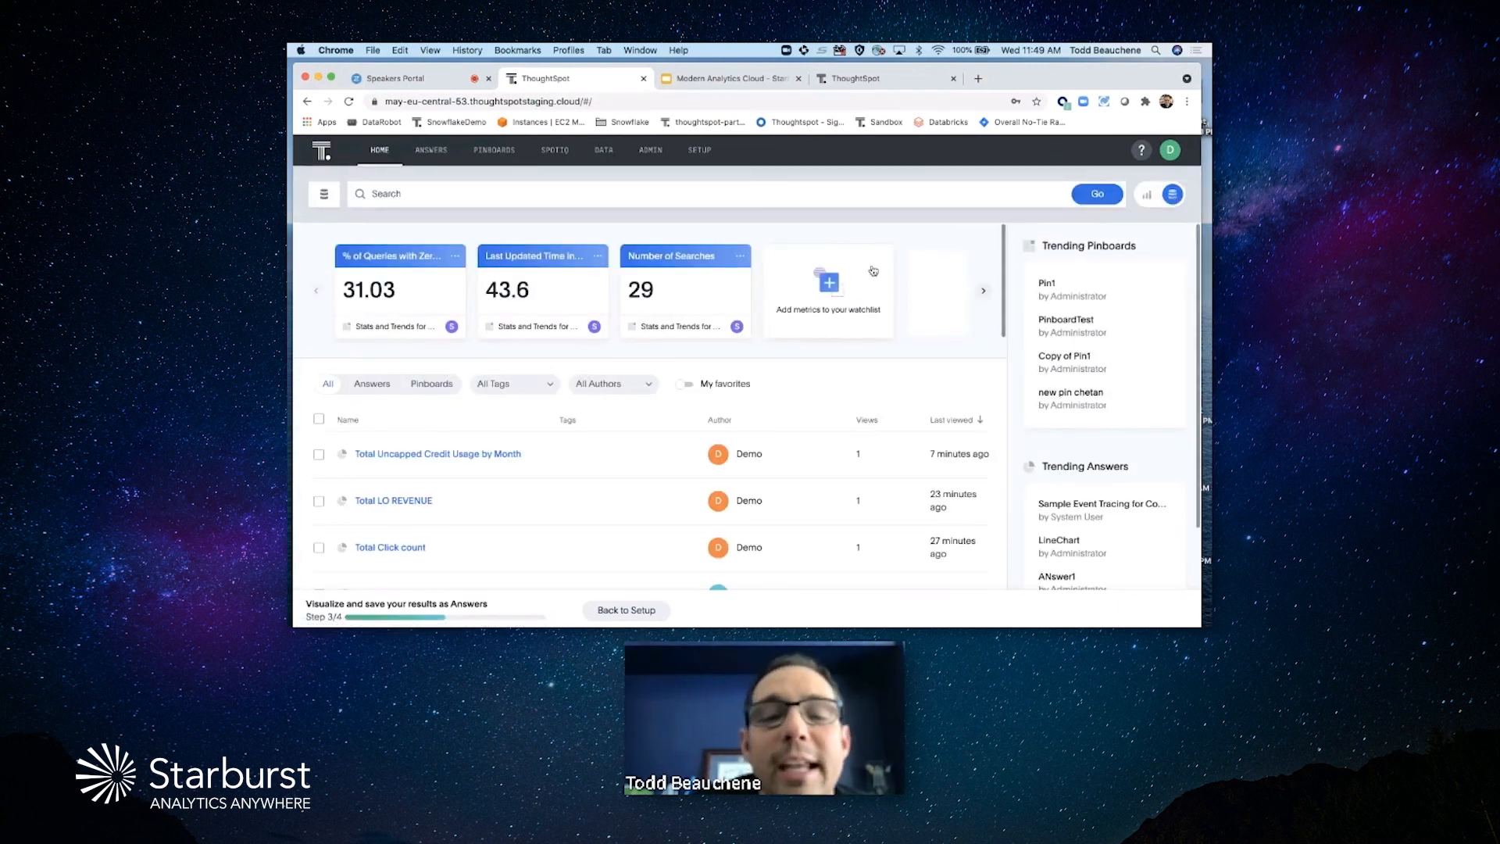
{"action": "left_click", "coordinate": [1173, 196]}
{"action": "left_click", "coordinate": [1173, 197]}
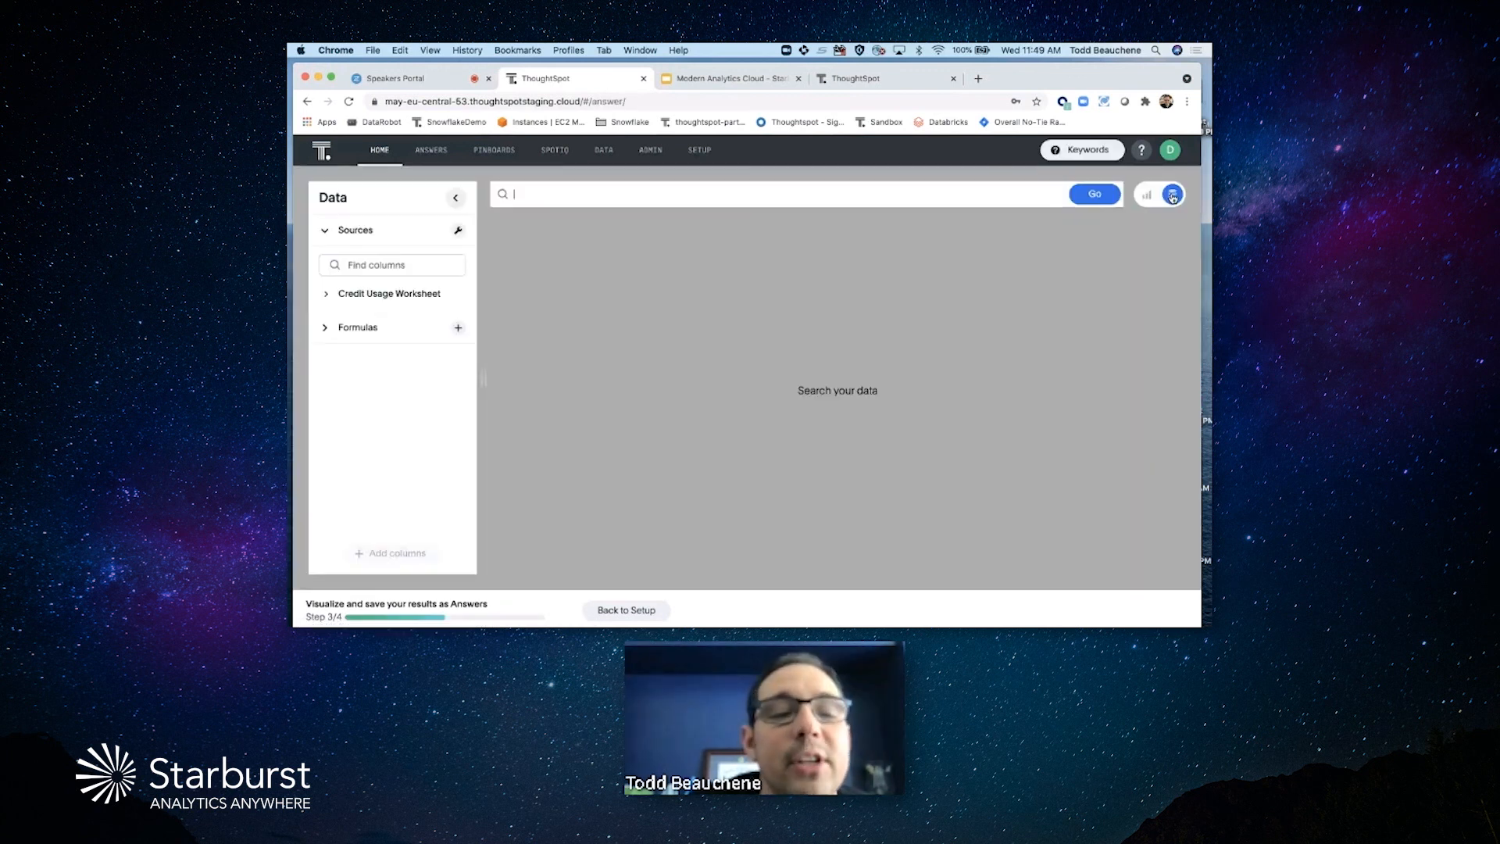
- Replace the Credit Usage Worksheet source with the account, product_profile and state_census tables
{"action": "left_click", "coordinate": [458, 229]}
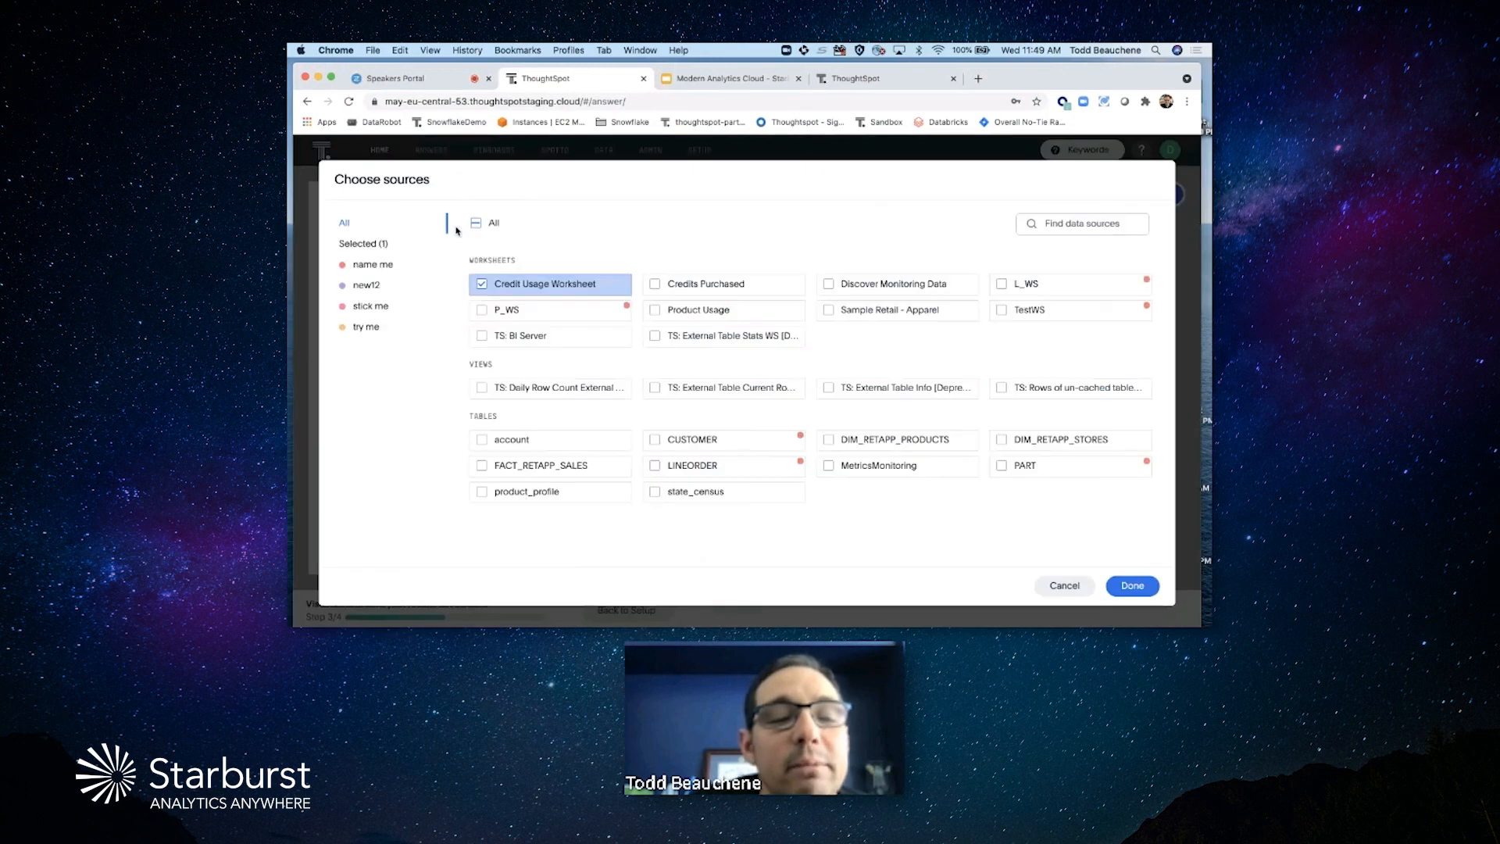
{"action": "left_click", "coordinate": [482, 284]}
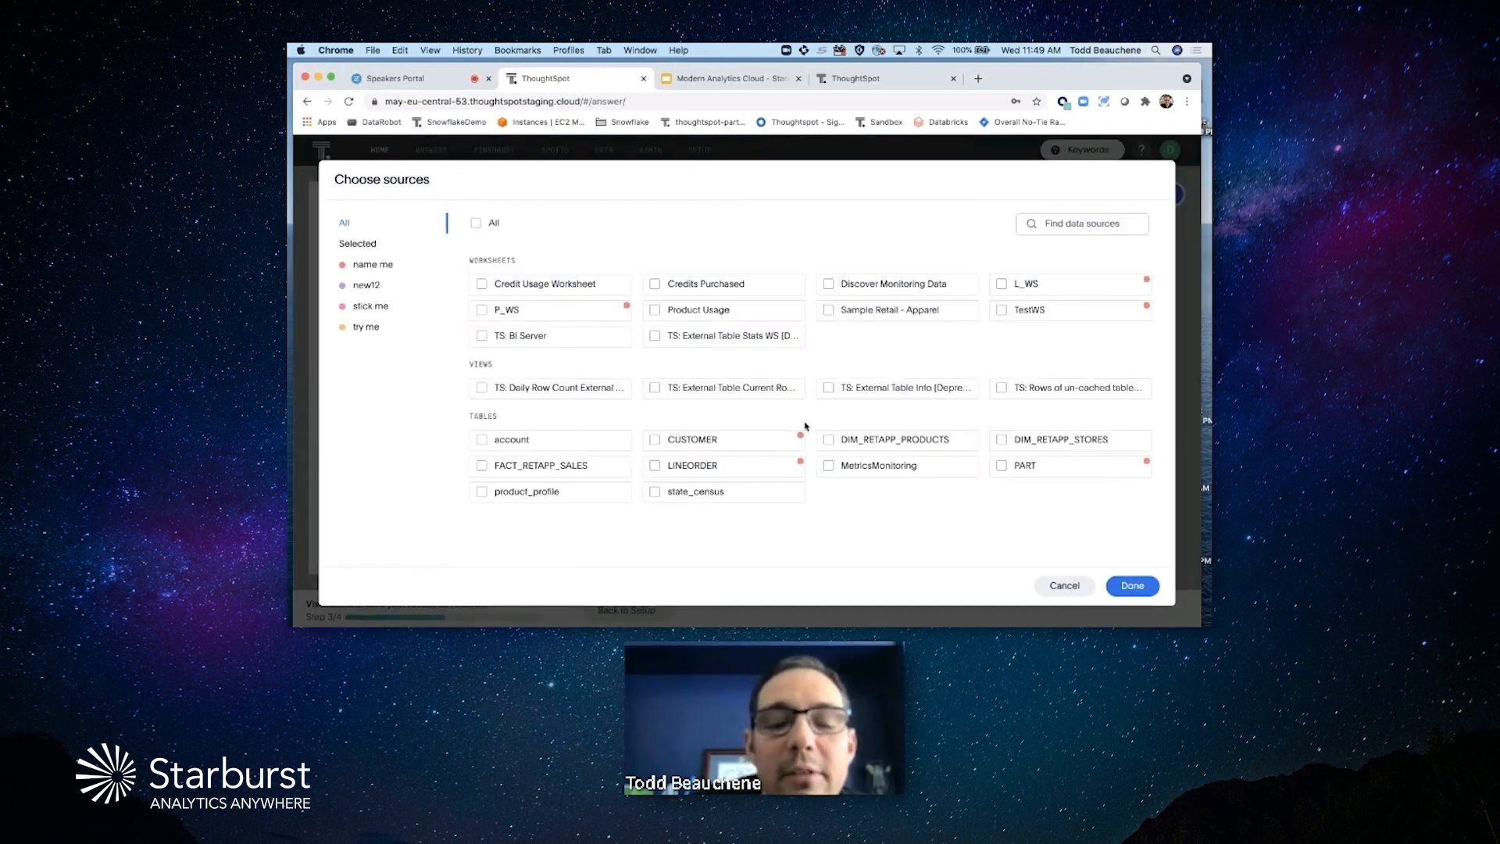
{"action": "left_click", "coordinate": [482, 440]}
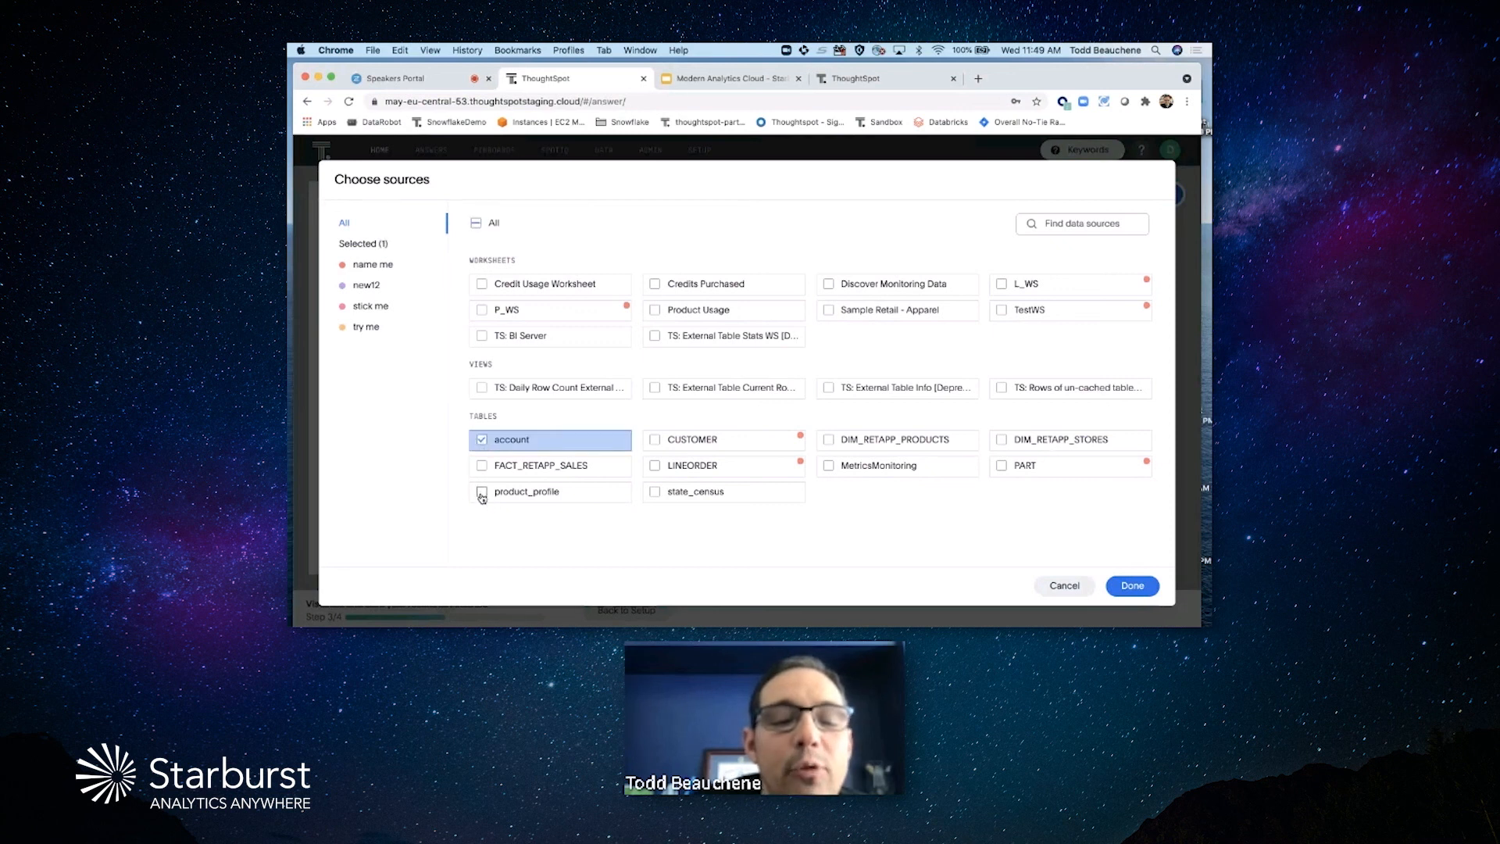
{"action": "left_click", "coordinate": [482, 492]}
{"action": "left_click", "coordinate": [655, 493]}
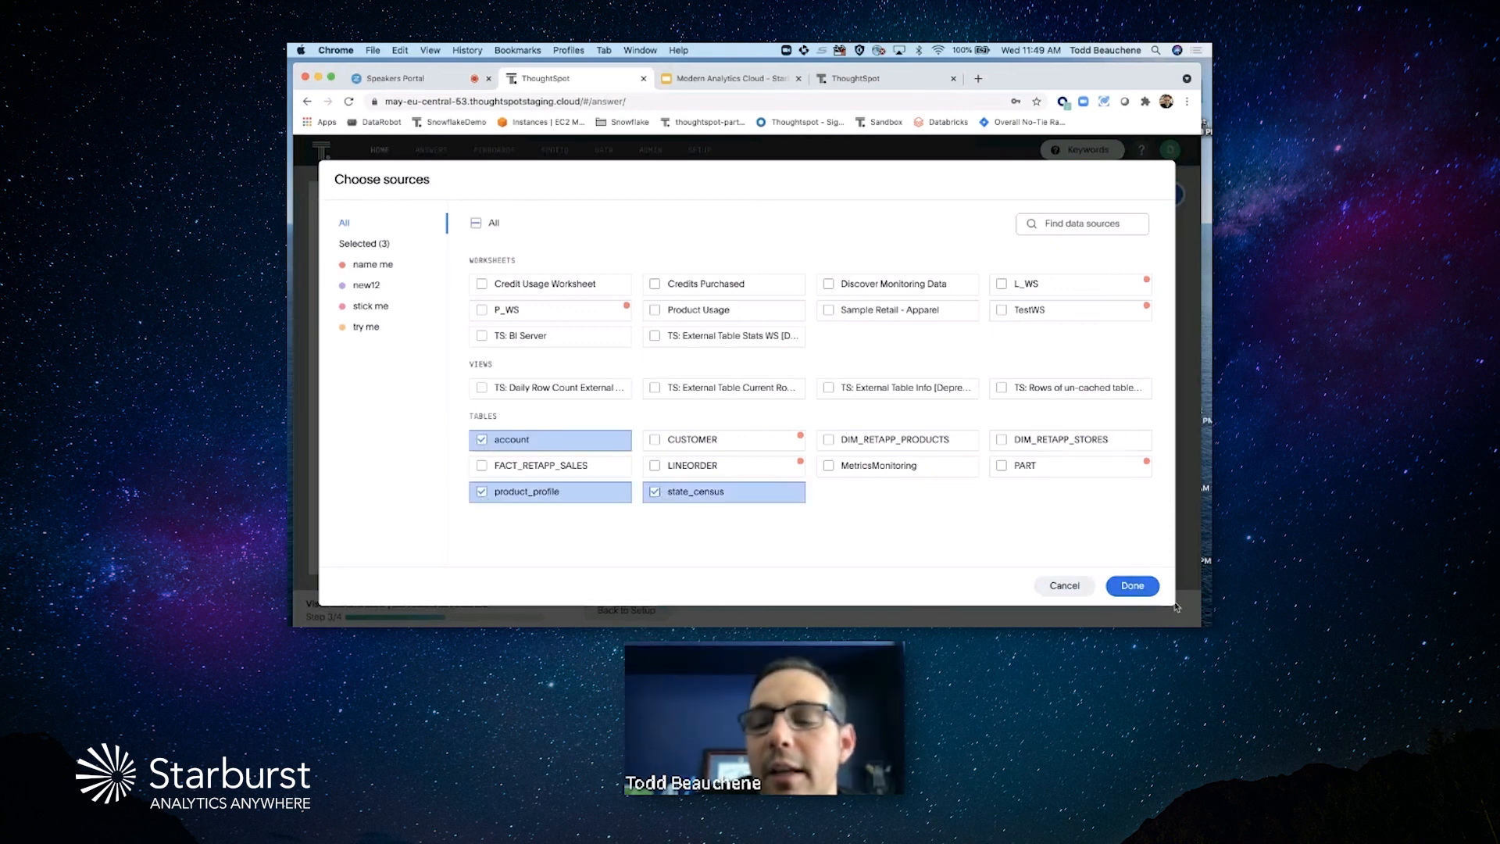
{"action": "left_click", "coordinate": [1147, 590]}
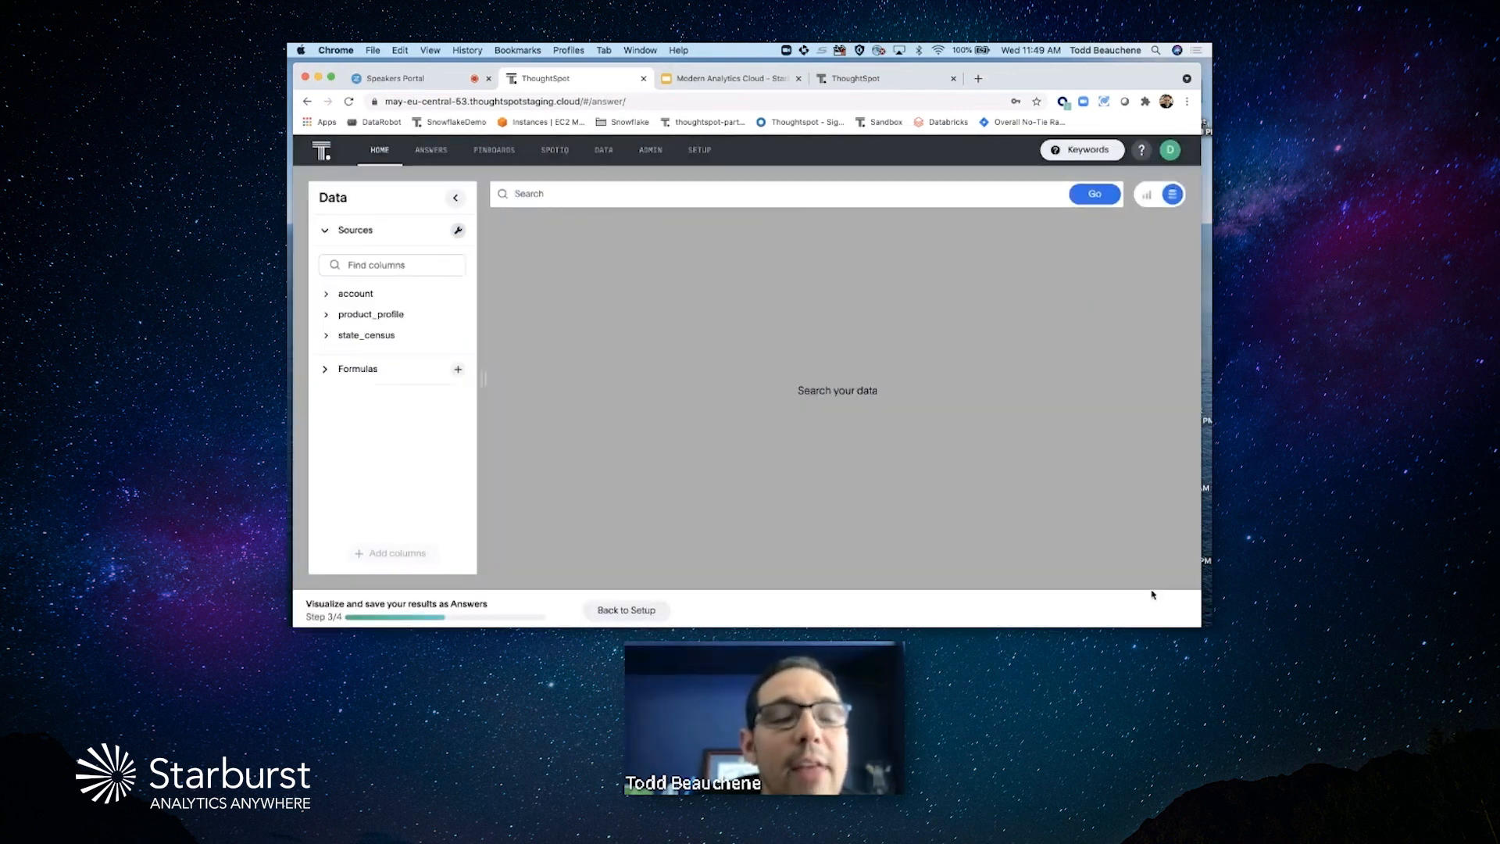
- Expand the account and product_profile sources and look through their available columns
{"action": "left_click", "coordinate": [324, 294]}
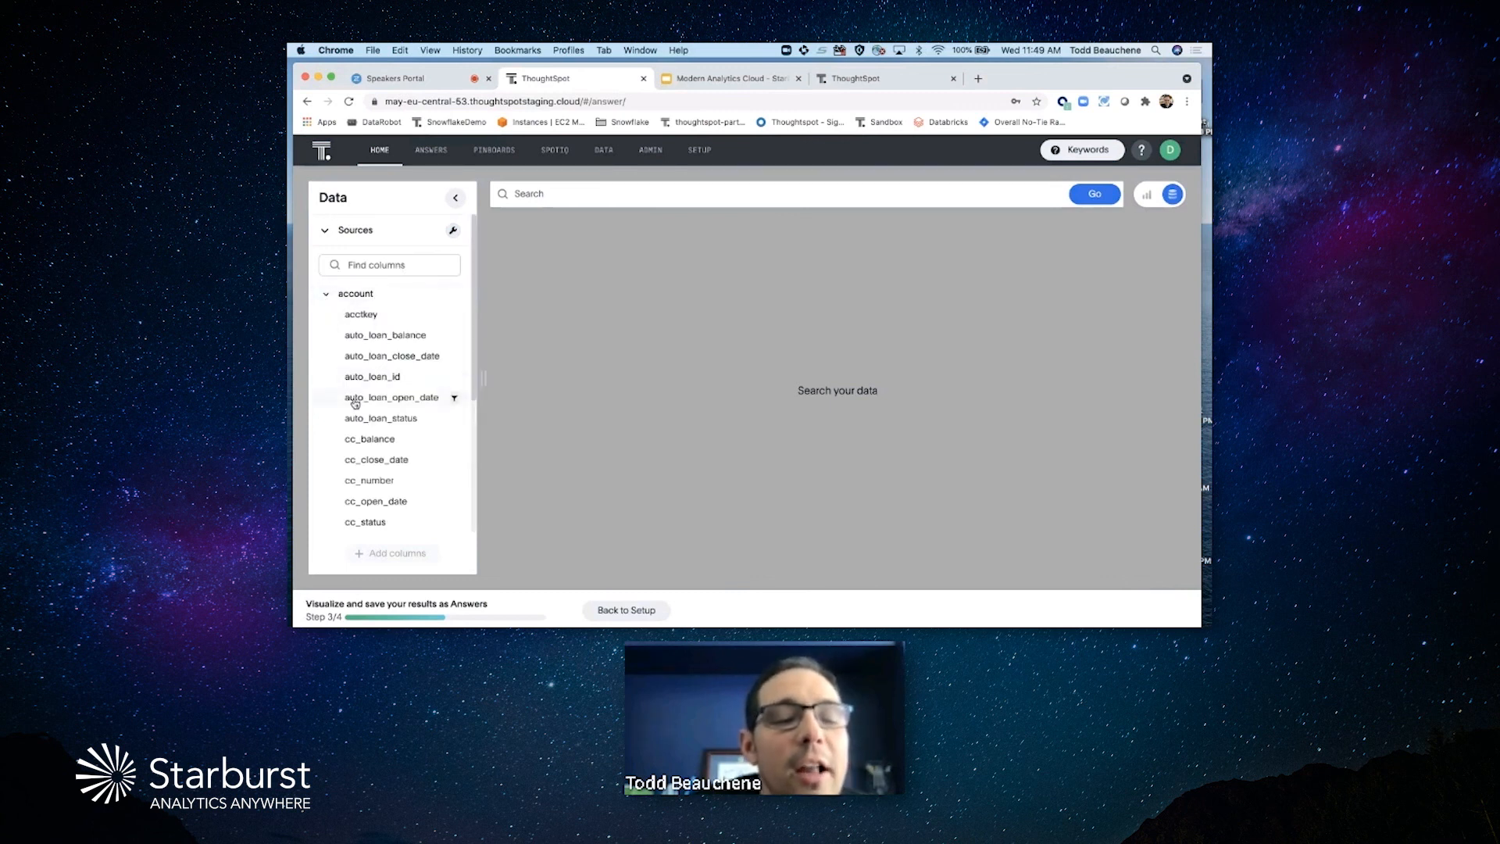
{"action": "scroll", "coordinate": [360, 395], "scroll_direction": "down", "scroll_amount": 5}
{"action": "left_click", "coordinate": [327, 465]}
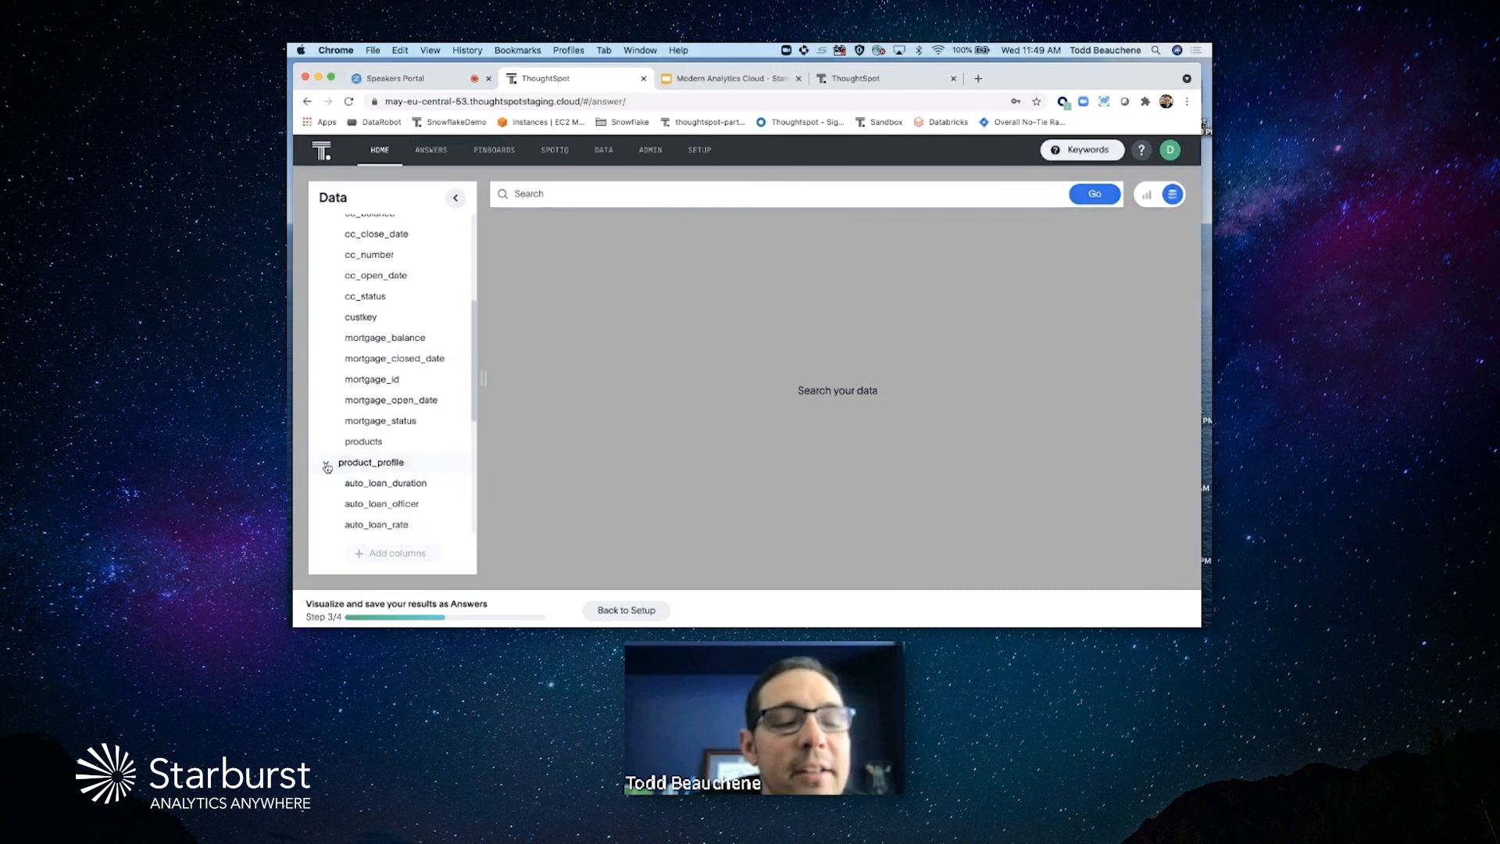
{"action": "scroll", "coordinate": [328, 468], "scroll_direction": "down", "scroll_amount": 4}
{"action": "scroll", "coordinate": [327, 467], "scroll_direction": "up", "scroll_amount": 10}
{"action": "scroll", "coordinate": [327, 467], "scroll_direction": "up", "scroll_amount": 2}
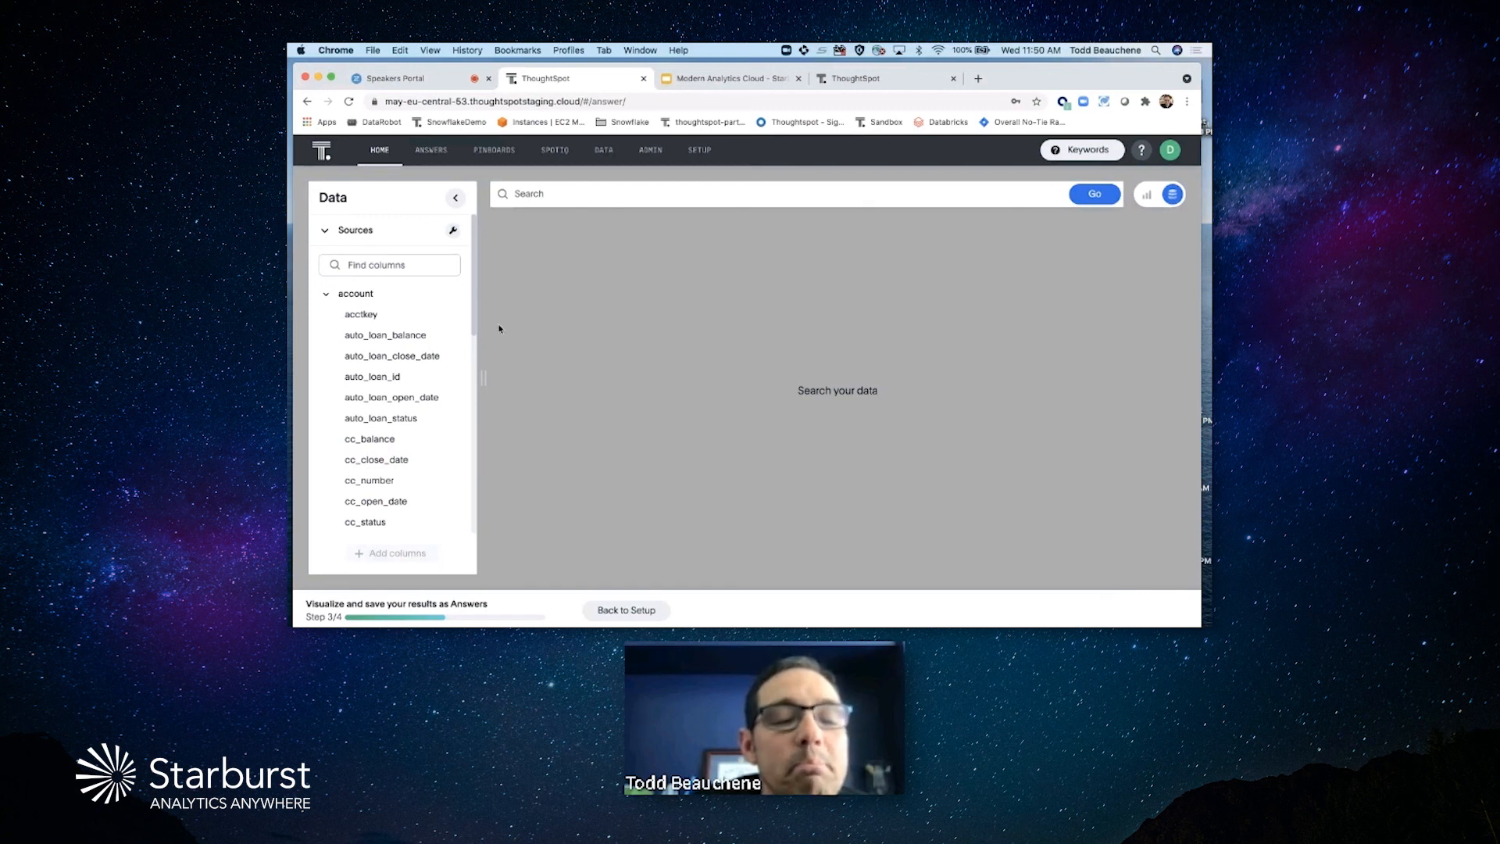
{"action": "scroll", "coordinate": [454, 367], "scroll_direction": "down", "scroll_amount": 3}
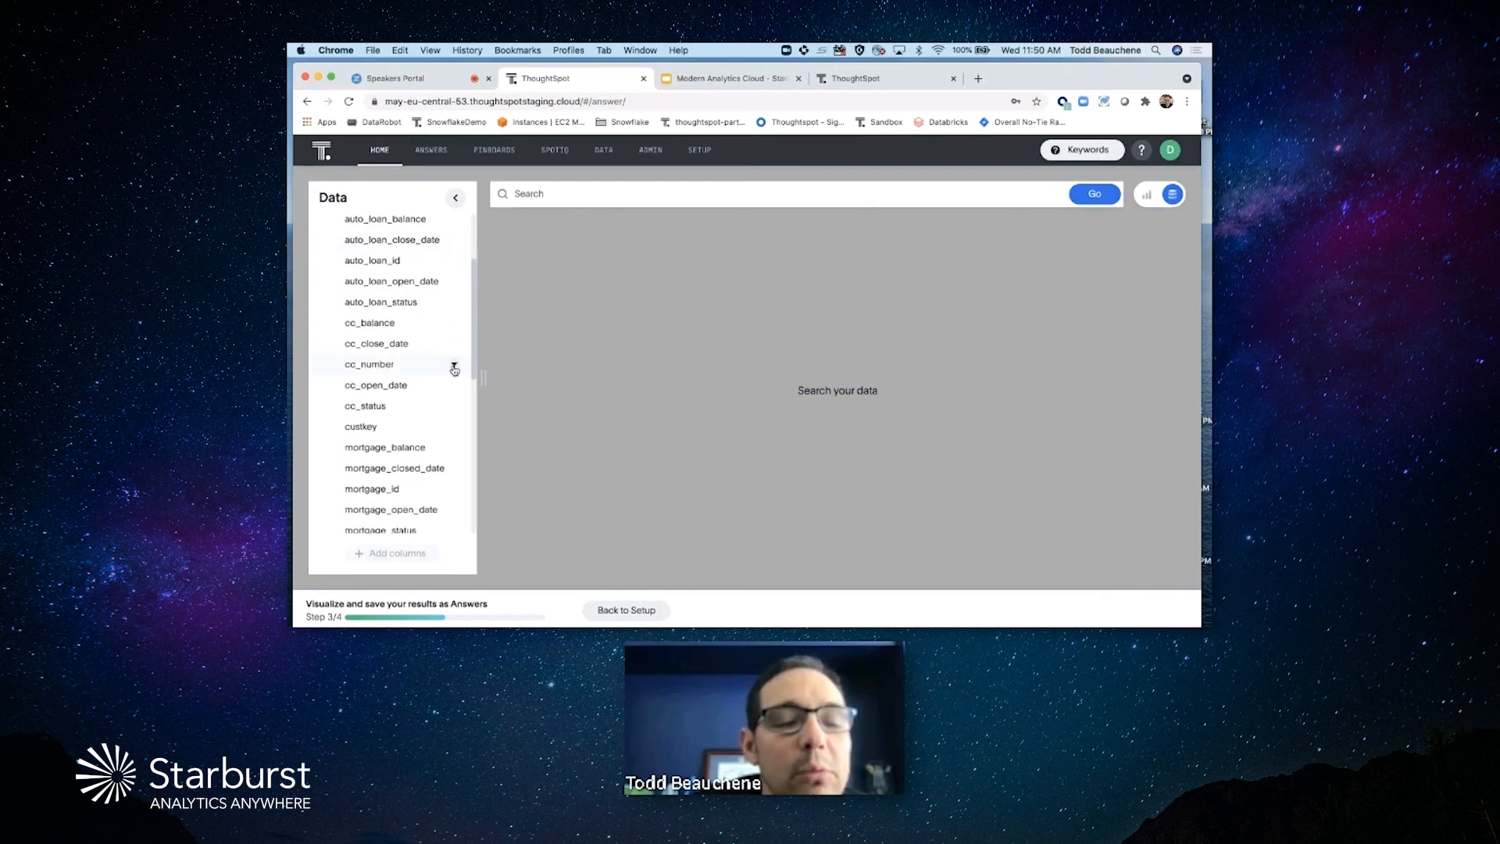
{"action": "scroll", "coordinate": [454, 370], "scroll_direction": "down", "scroll_amount": 4}
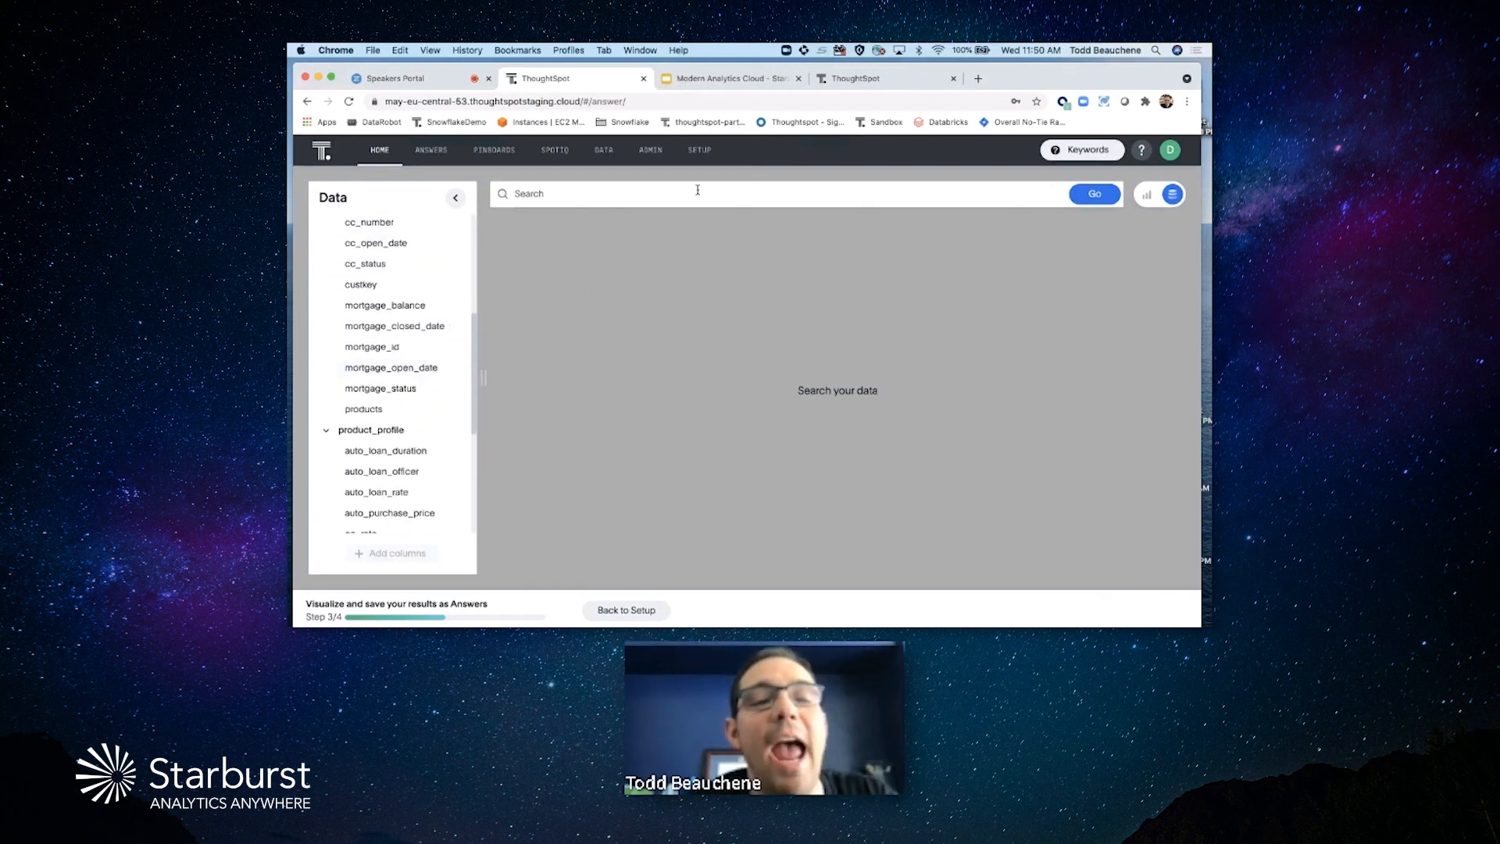
- Search the connected data for the average mortgage_rate from product_profile and run the query
{"action": "left_click", "coordinate": [654, 192]}
{"action": "type", "text": "a"}
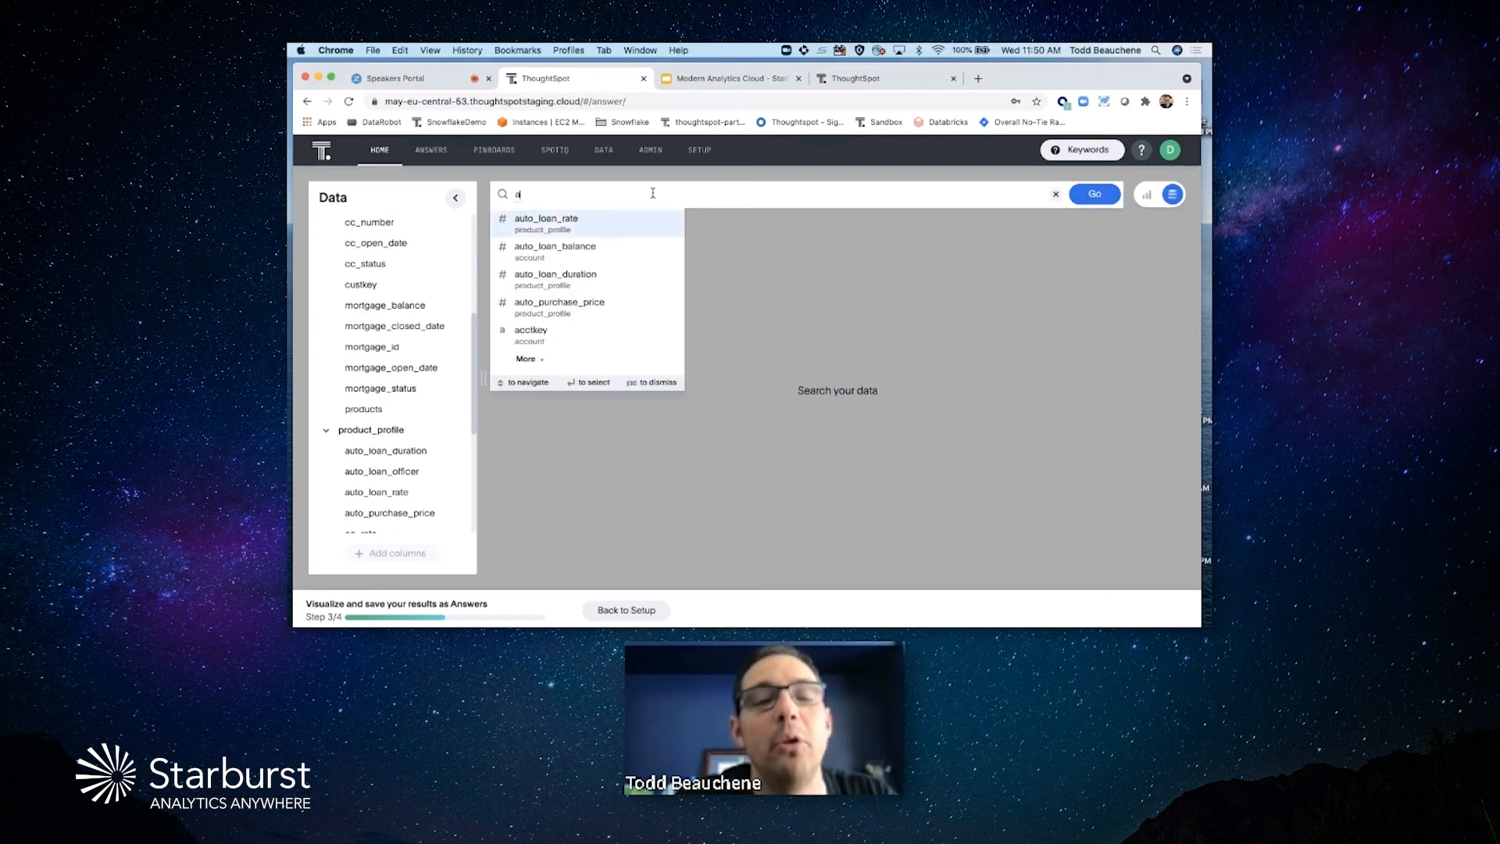
{"action": "type", "text": "ve"}
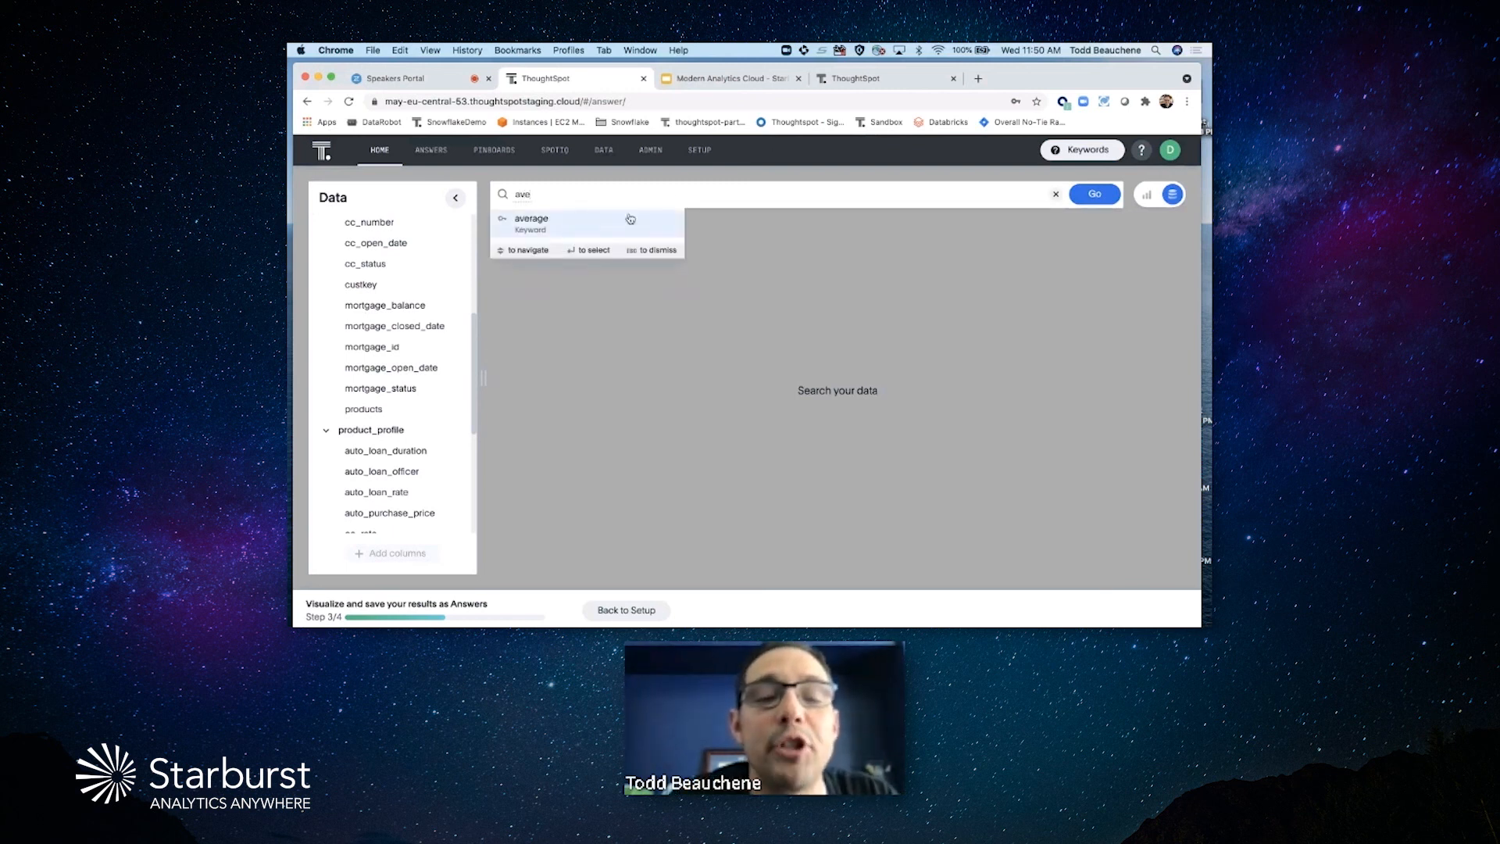
{"action": "left_click", "coordinate": [567, 234]}
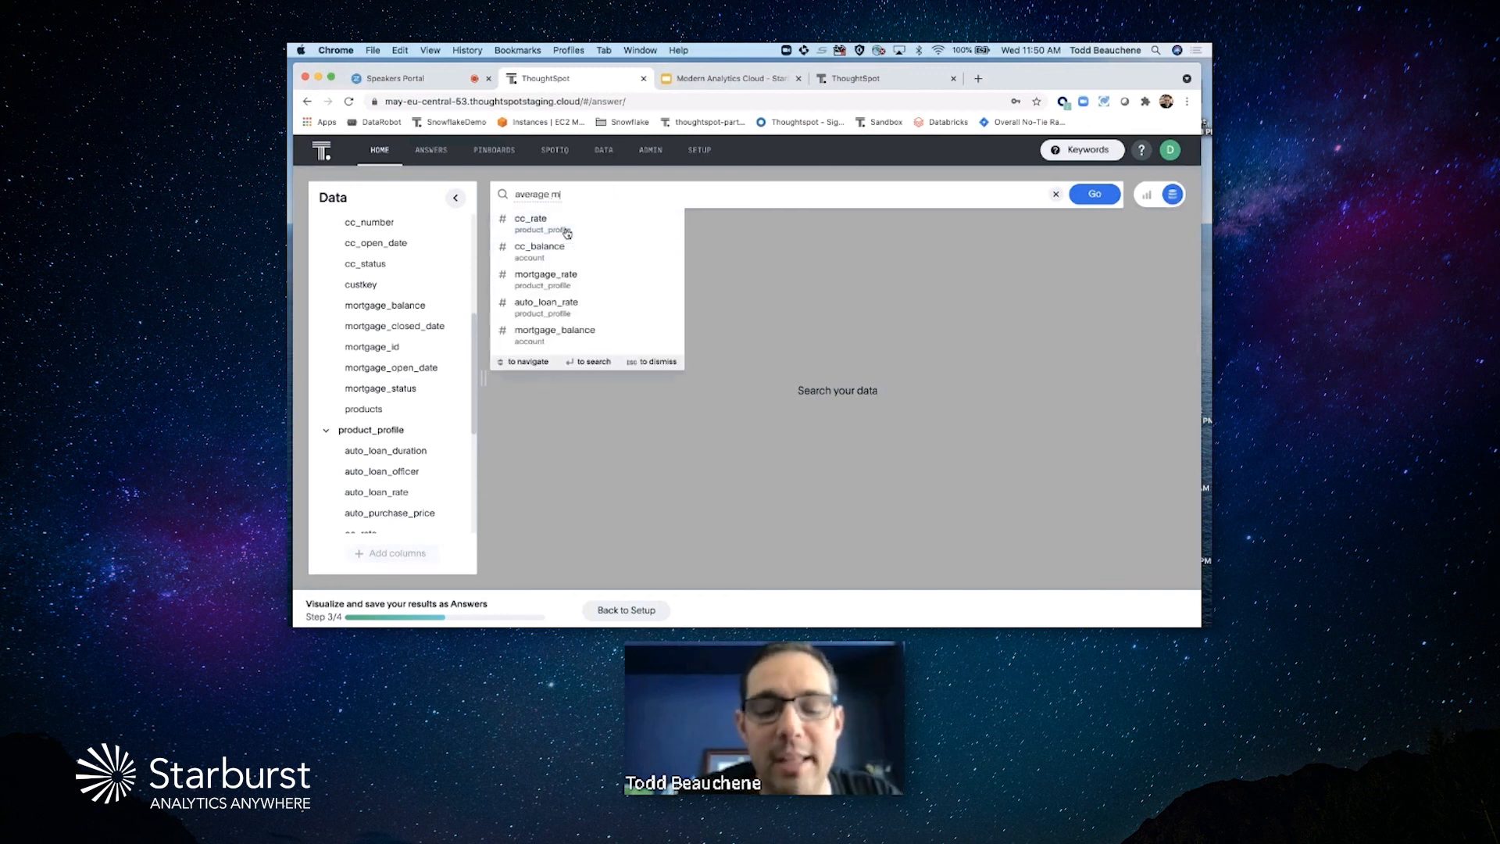
{"action": "type", "text": "mor"}
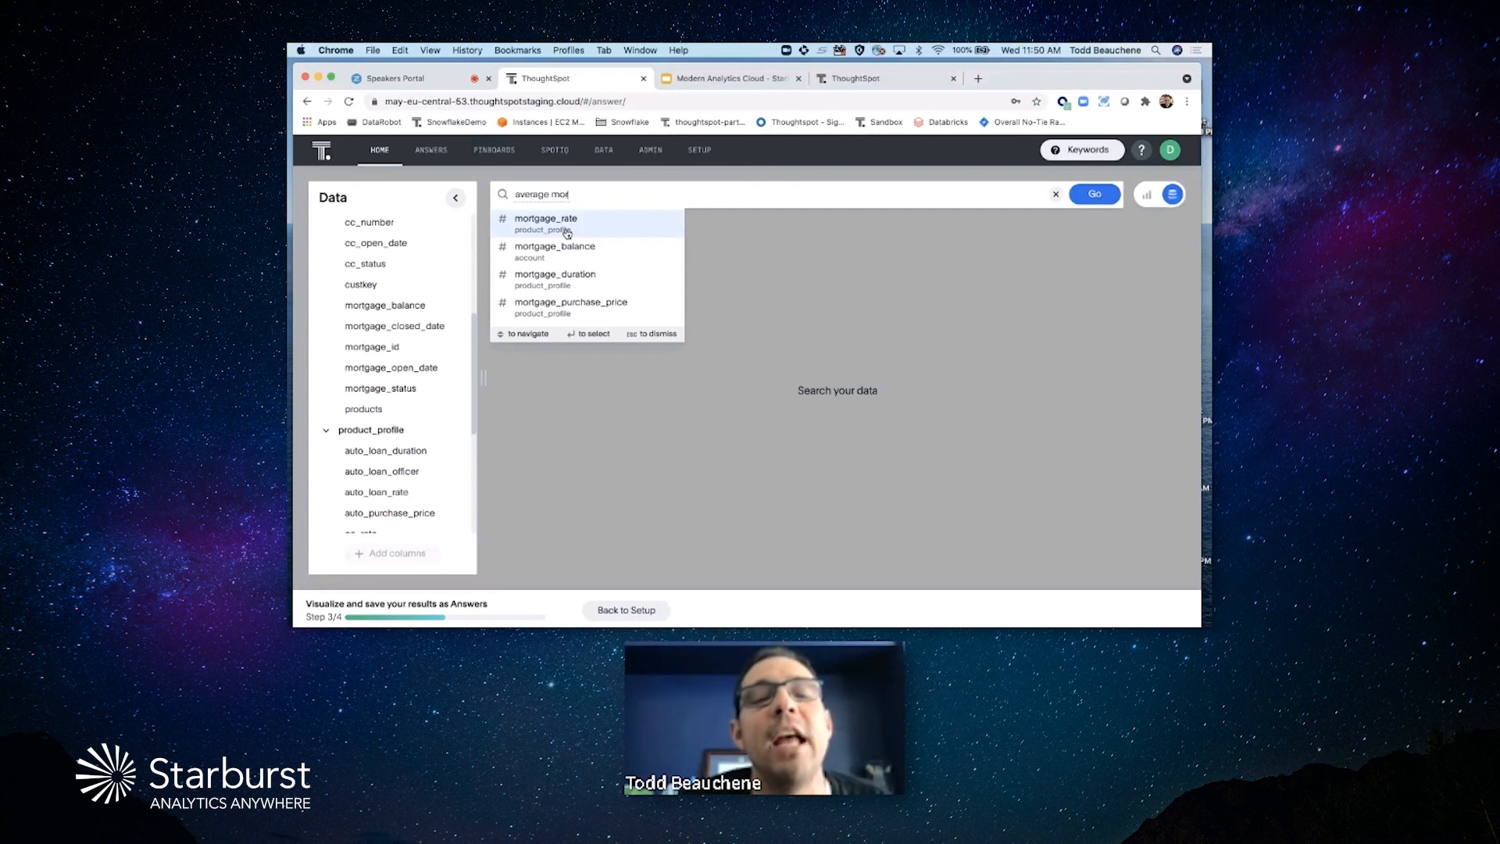
{"action": "left_click", "coordinate": [535, 220]}
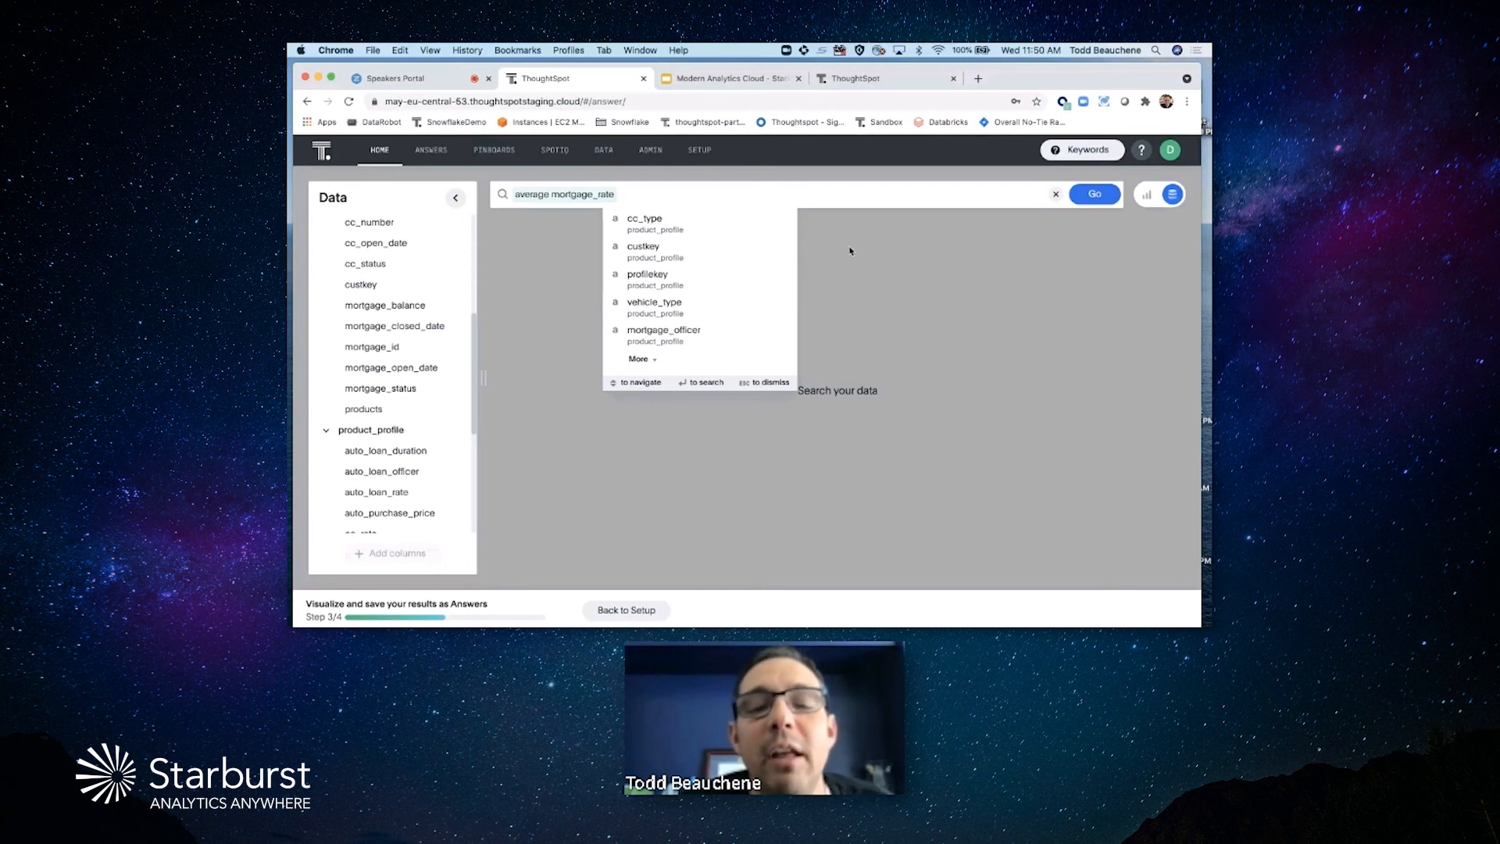
{"action": "left_click", "coordinate": [1086, 196]}
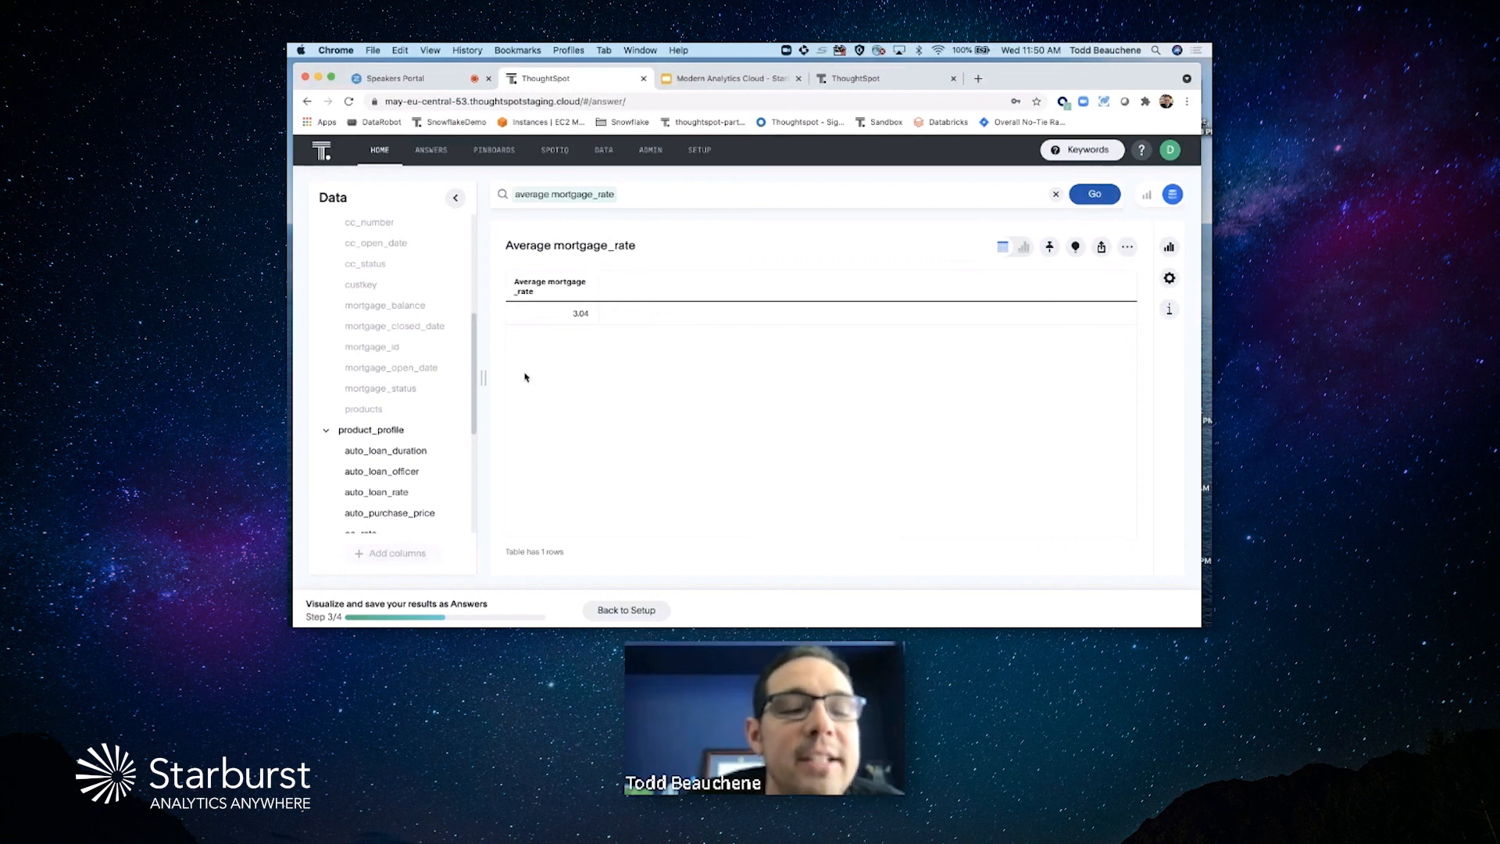
- Break the average mortgage_rate down by mortgage_residence_type and show the result as a pie chart
{"action": "scroll", "coordinate": [425, 439], "scroll_direction": "down", "scroll_amount": 3}
{"action": "scroll", "coordinate": [426, 439], "scroll_direction": "down", "scroll_amount": 3}
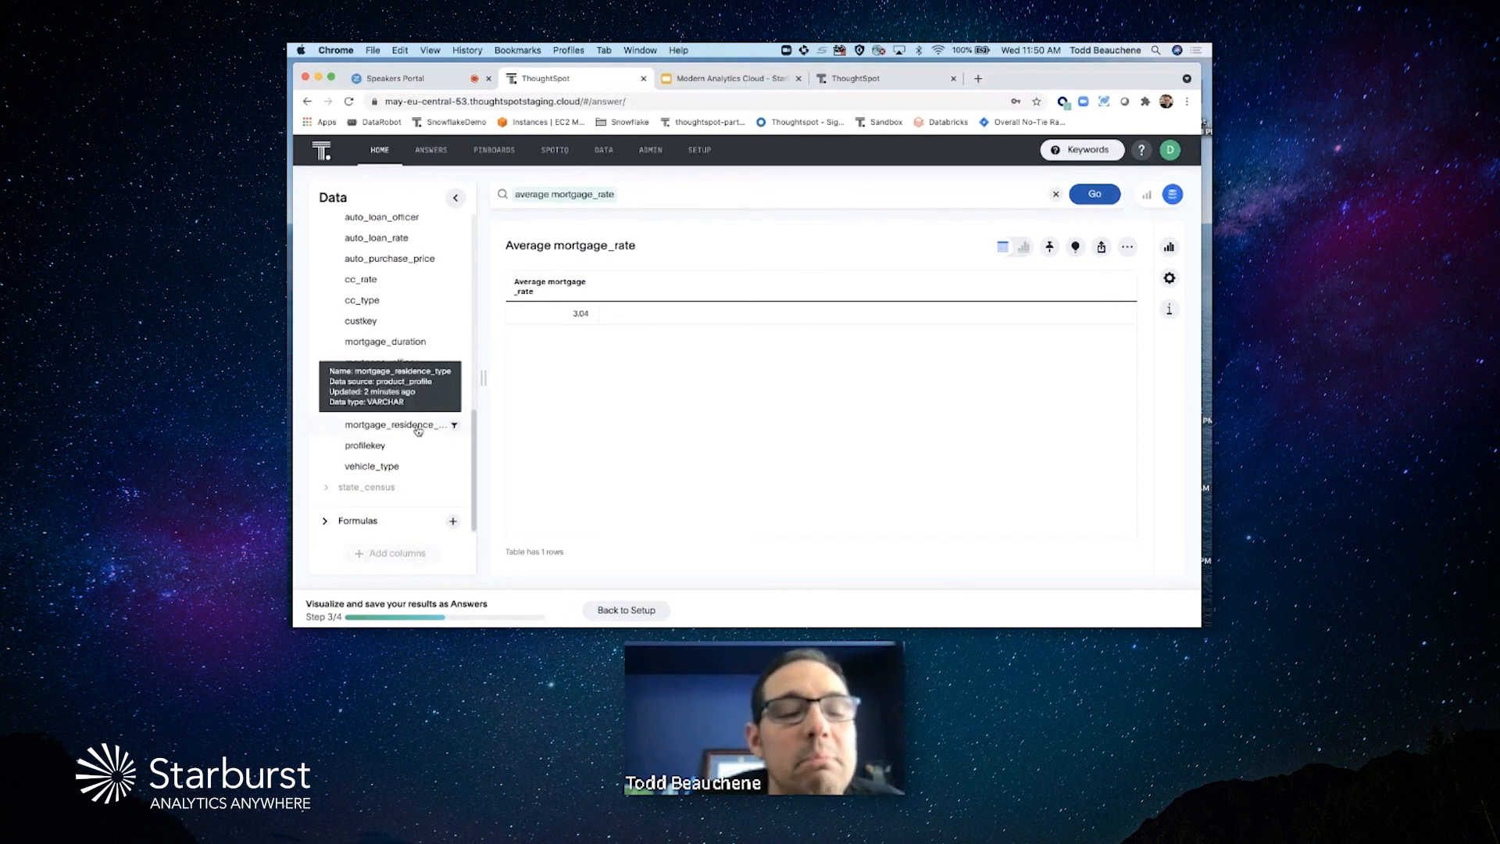
{"action": "left_click", "coordinate": [653, 195]}
{"action": "type", "text": "mo"}
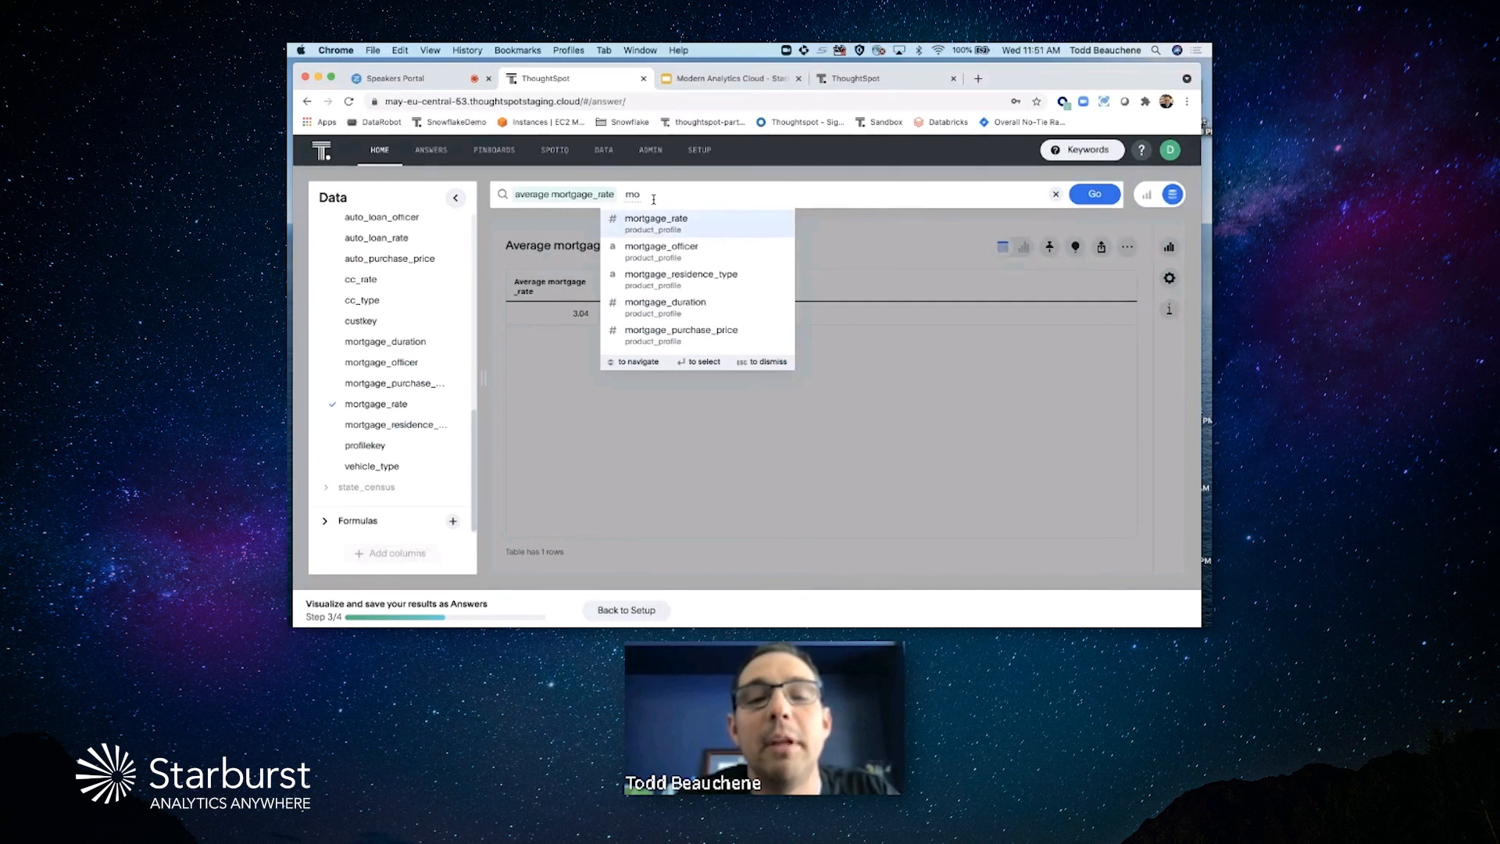
{"action": "left_click", "coordinate": [659, 282]}
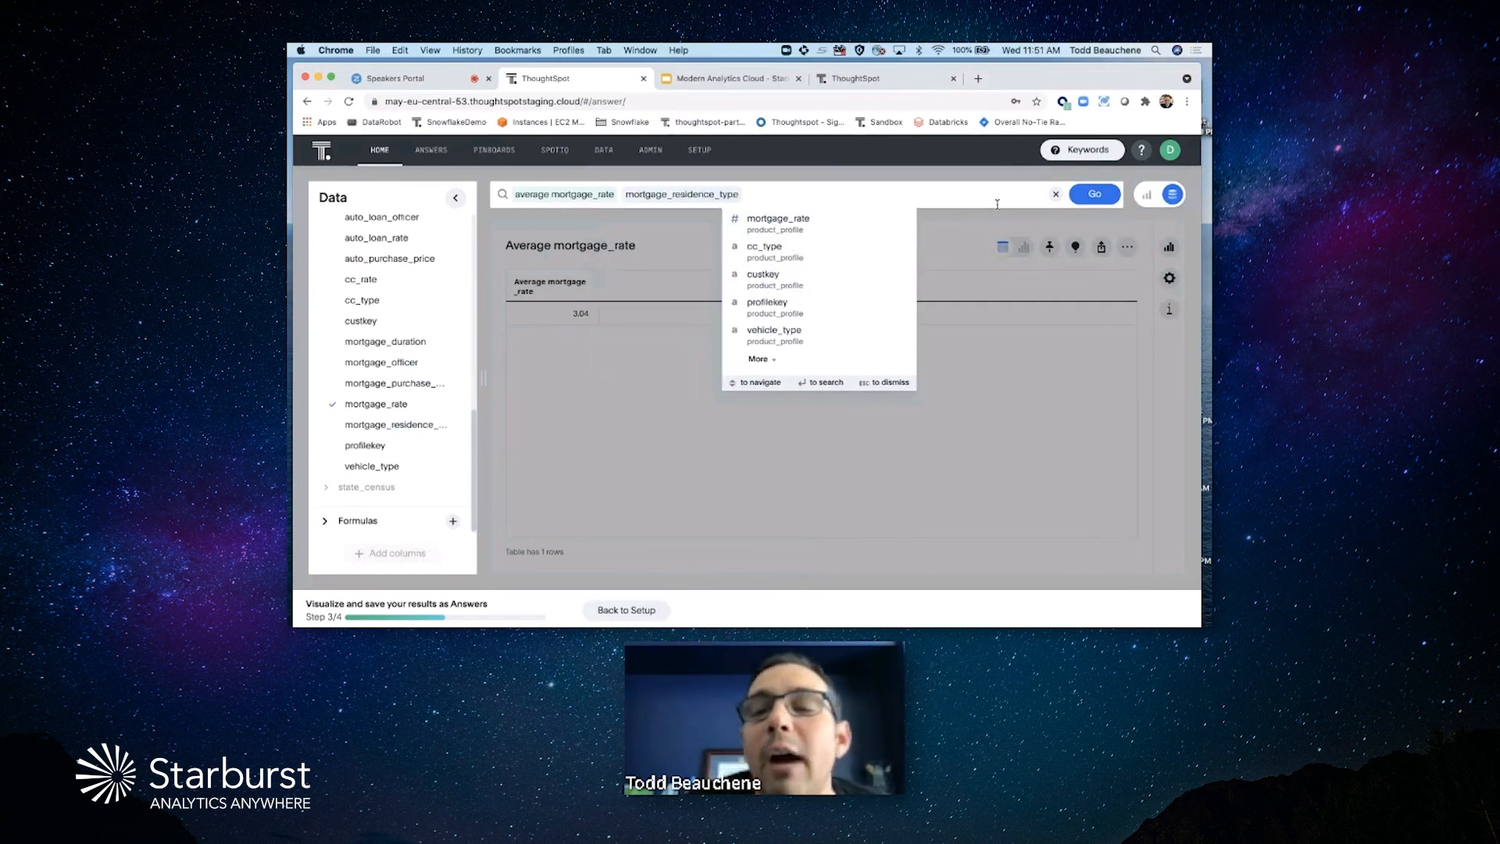
{"action": "left_click", "coordinate": [1092, 199]}
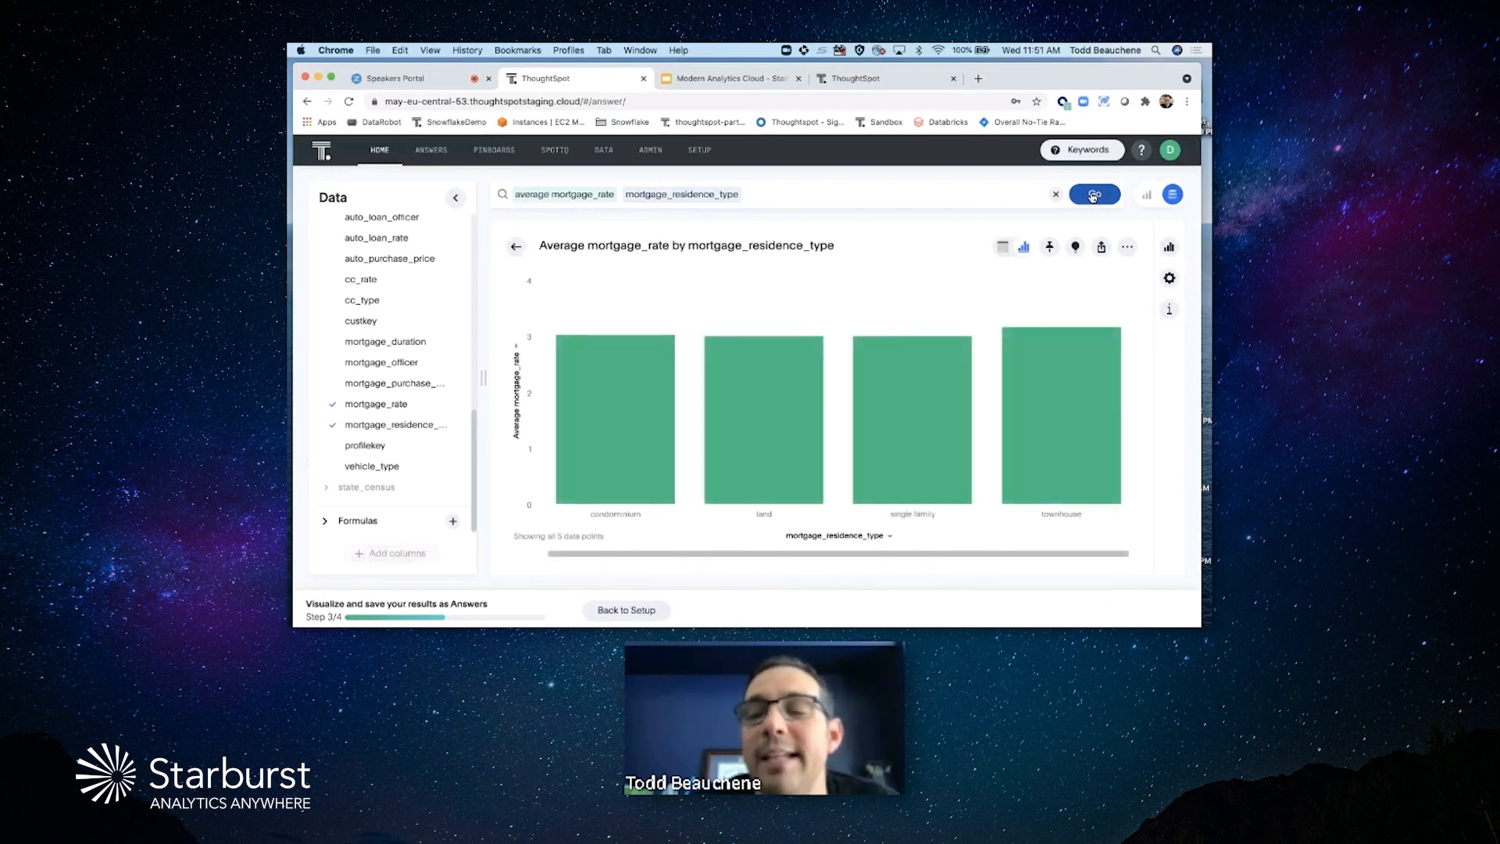
{"action": "left_click", "coordinate": [1169, 247]}
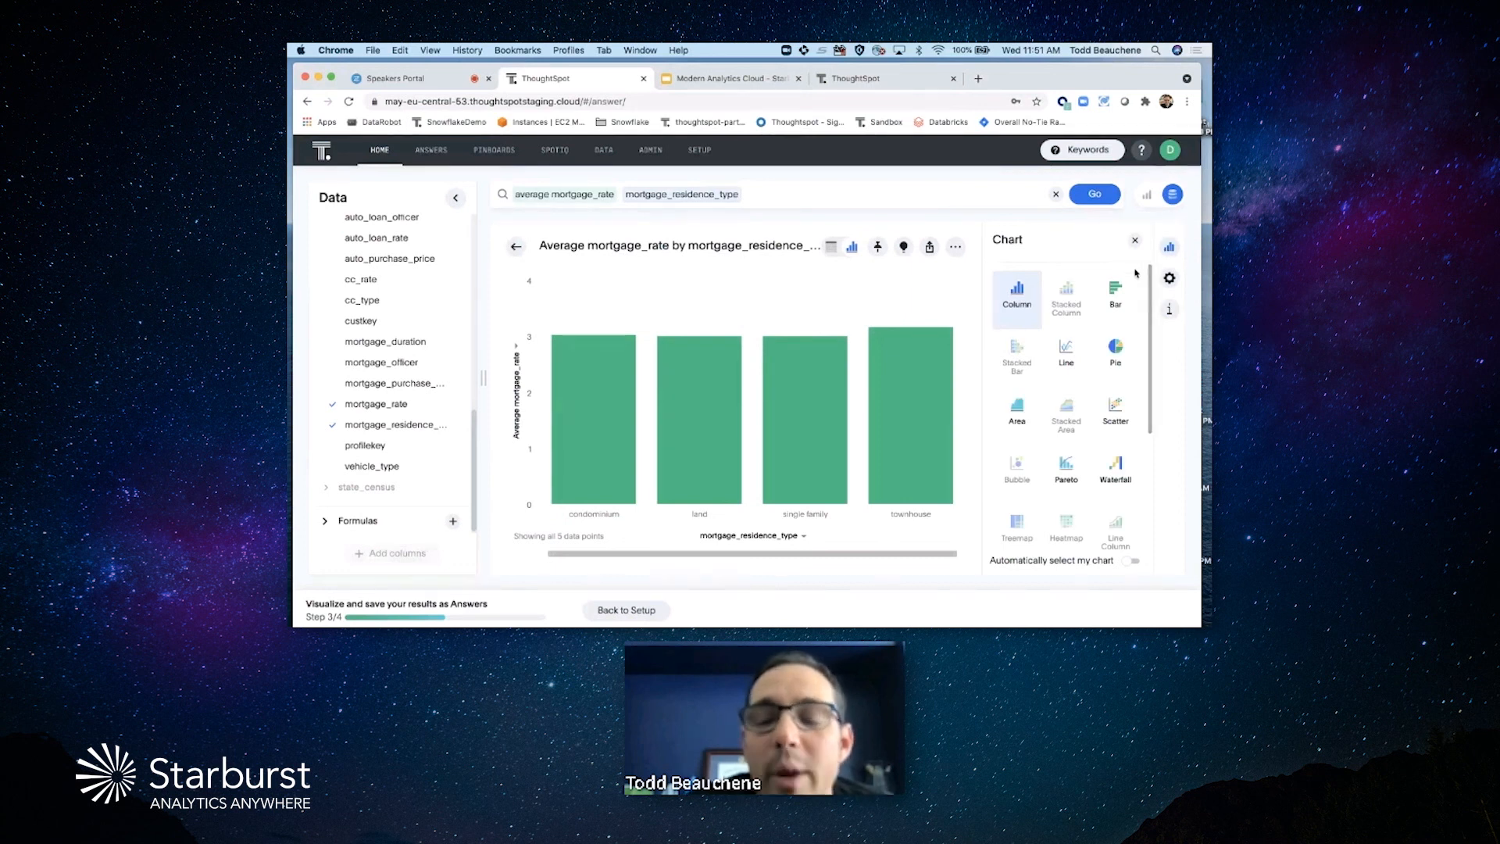
{"action": "left_click", "coordinate": [1119, 347]}
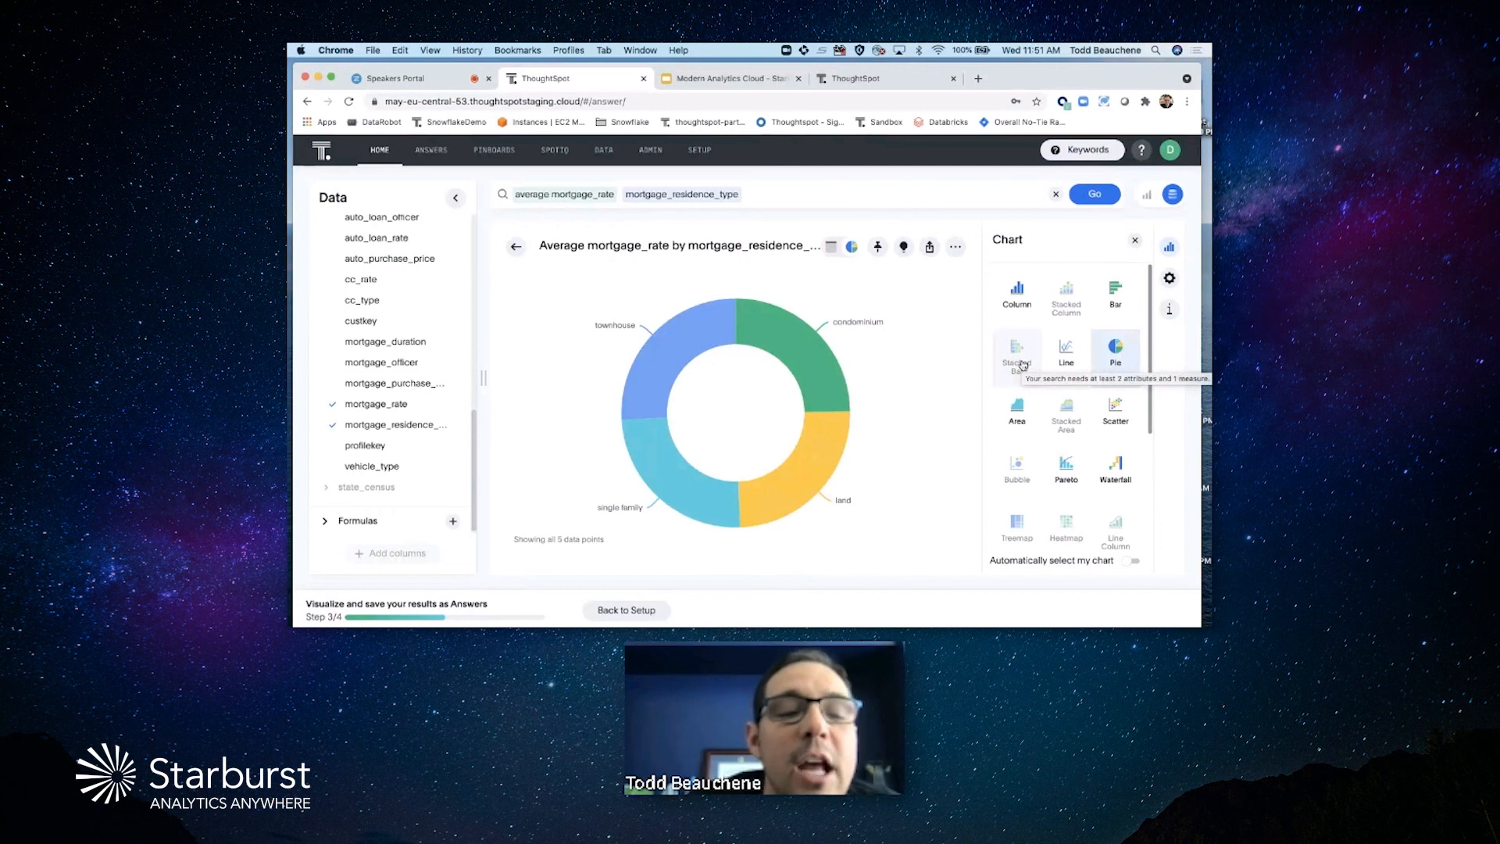
- Add mortgage_officer to the search, run it, and display the result as a heatmap
{"action": "left_click", "coordinate": [772, 197]}
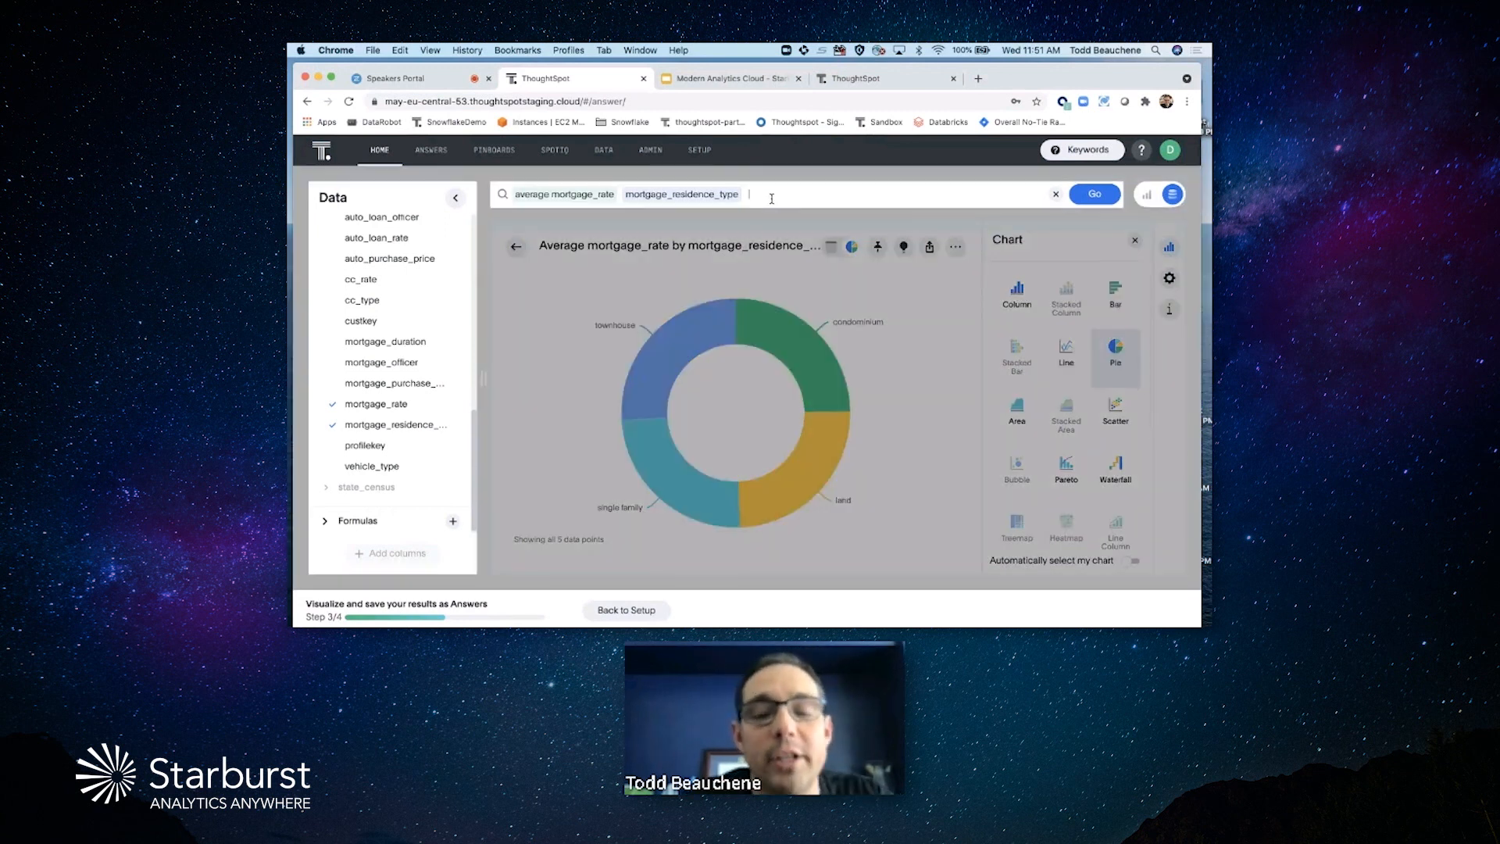
{"action": "type", "text": "mo"}
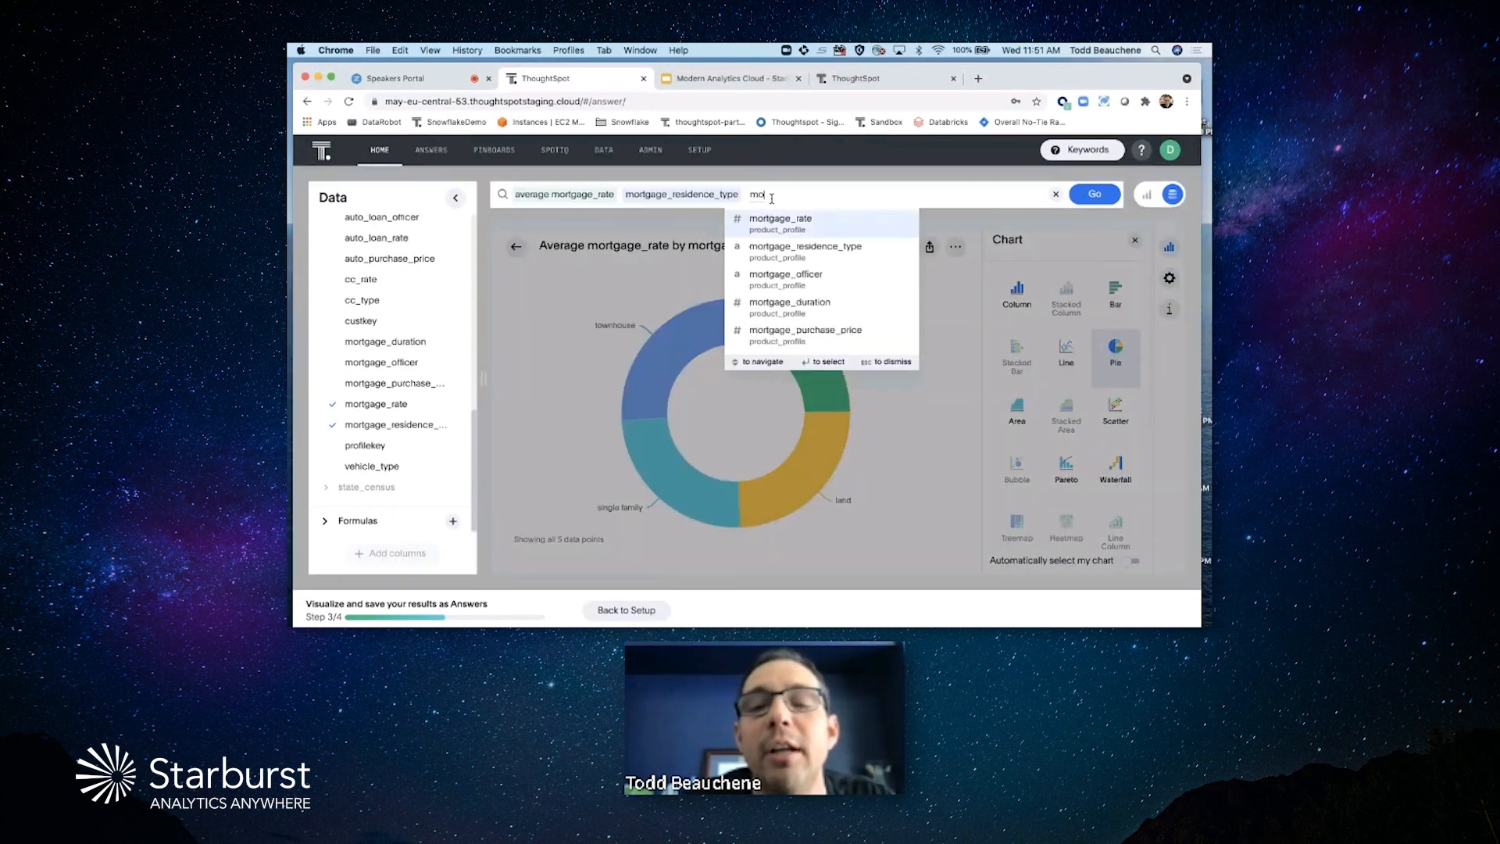
{"action": "key", "text": "Down"}
{"action": "key", "text": "Down"}
{"action": "key", "text": "Return"}
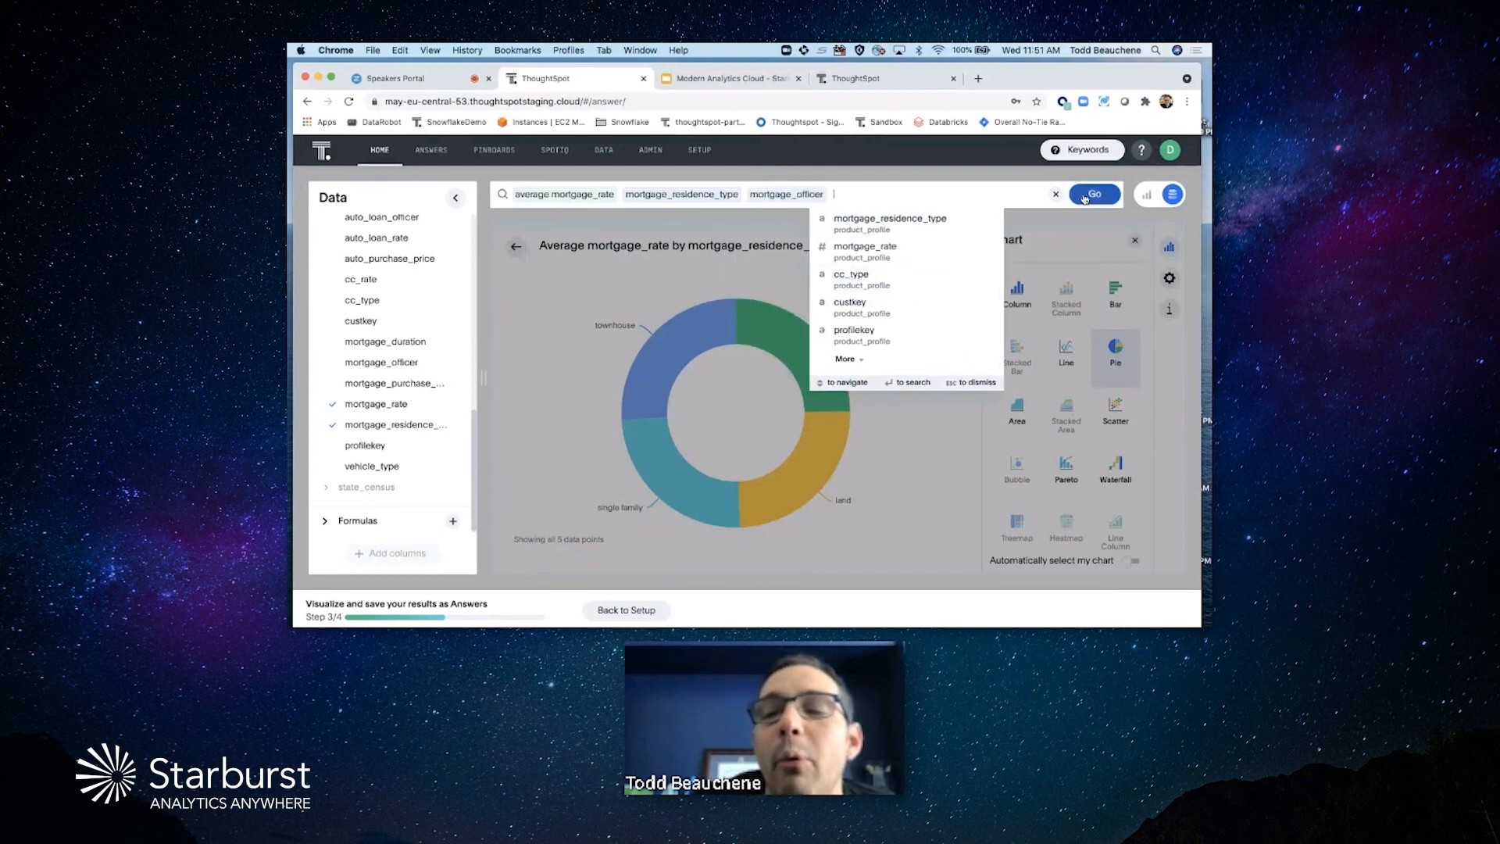
{"action": "left_click", "coordinate": [1094, 195]}
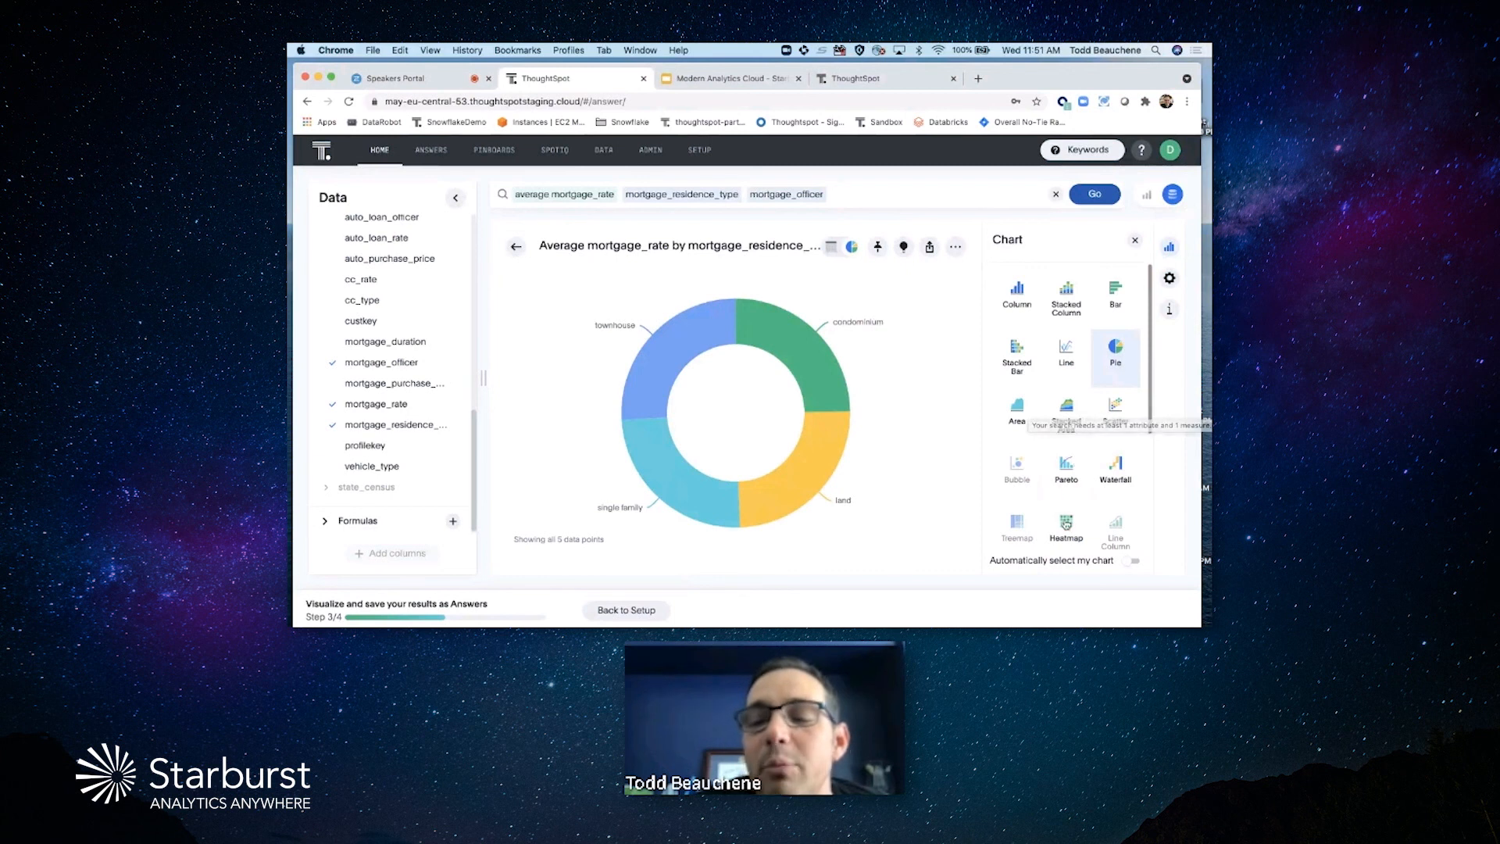
{"action": "left_click", "coordinate": [1065, 523]}
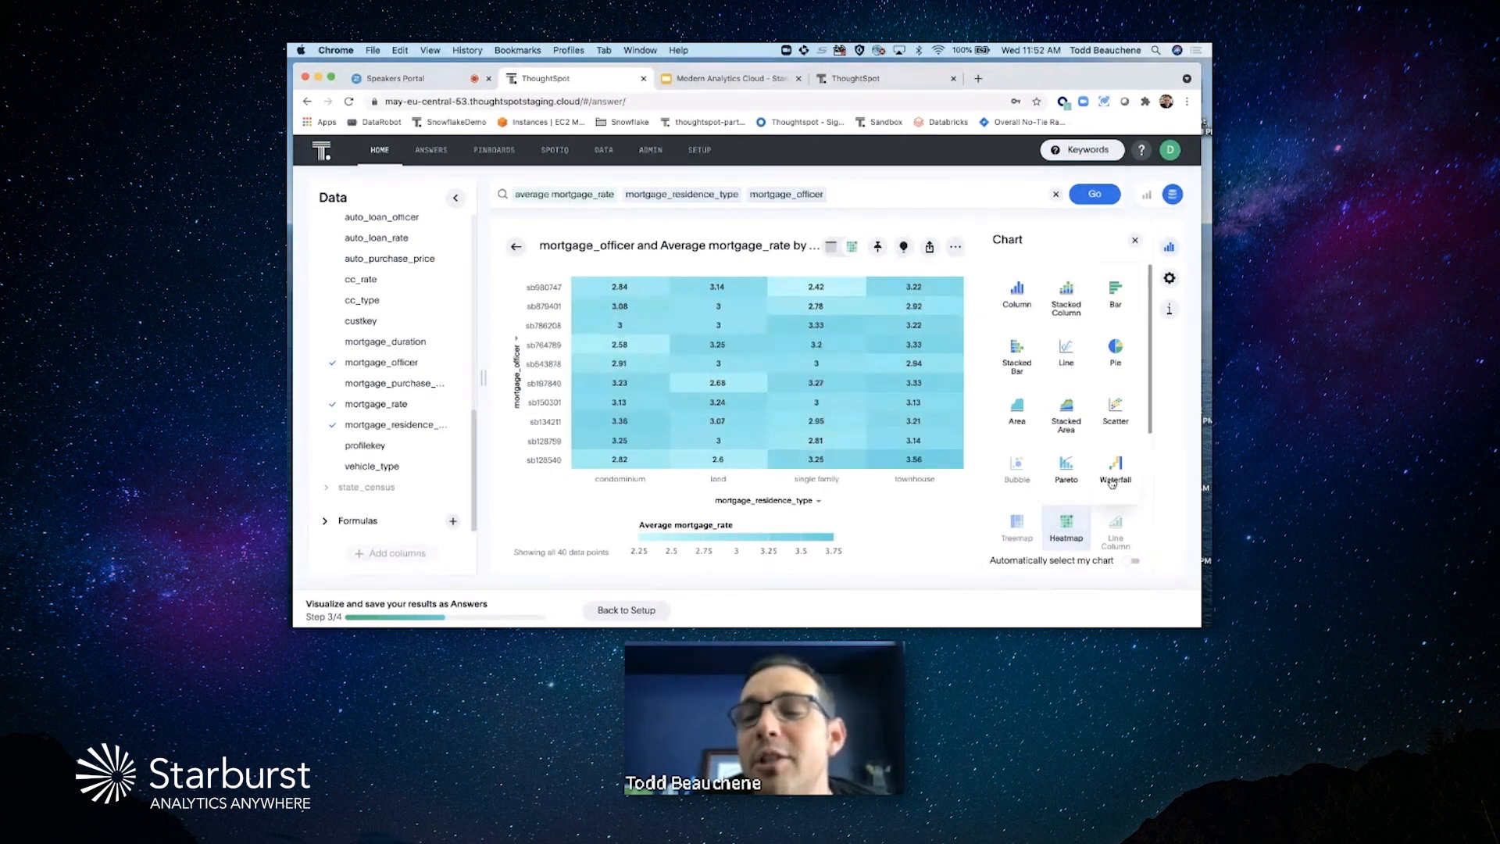
- Open the query details of the heatmap answer and view its generated SQL
{"action": "left_click", "coordinate": [1169, 308]}
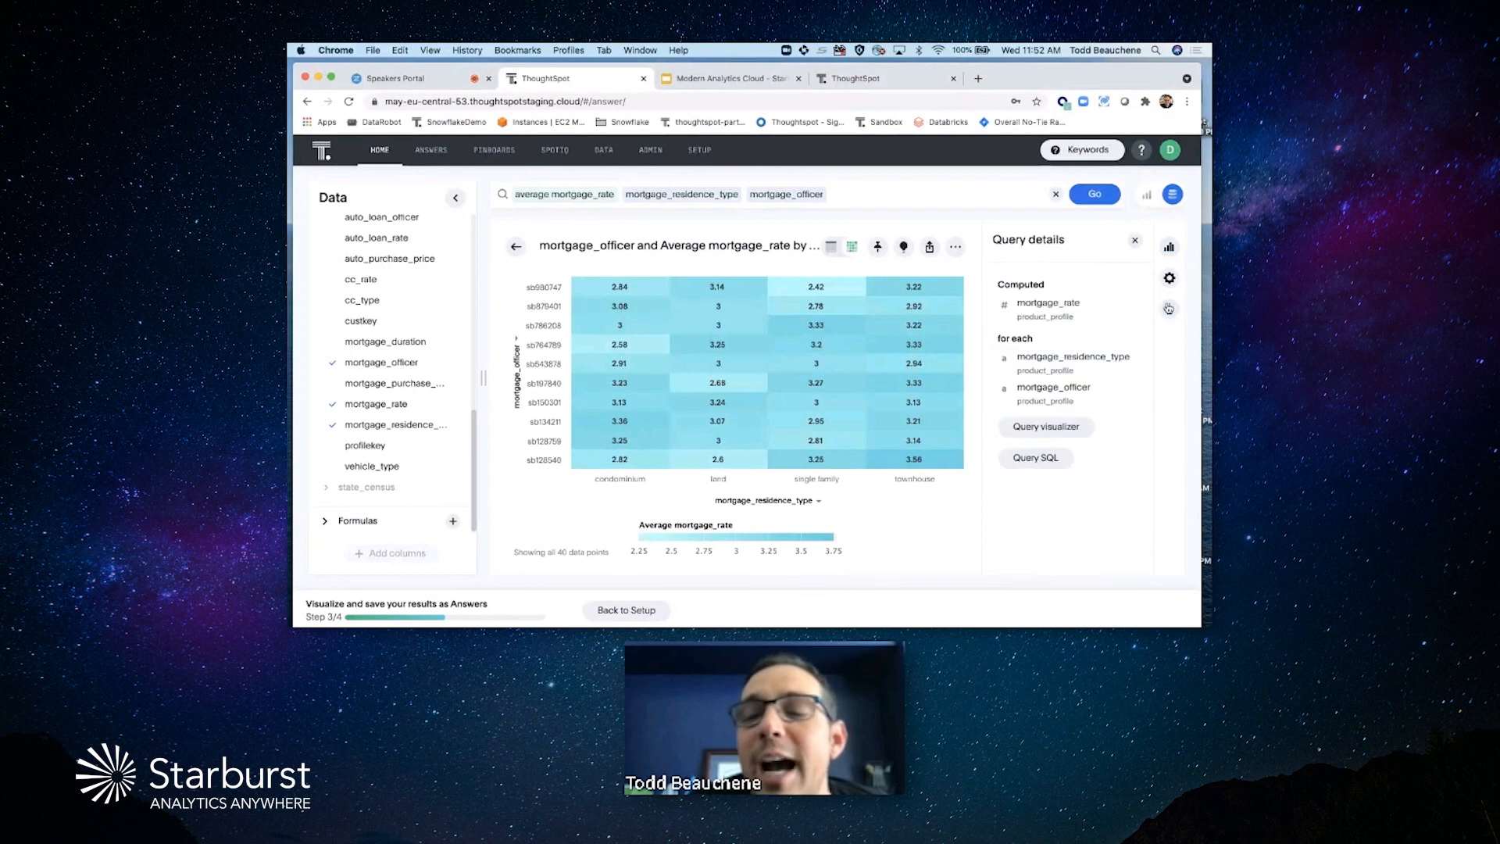
{"action": "left_click", "coordinate": [1040, 459]}
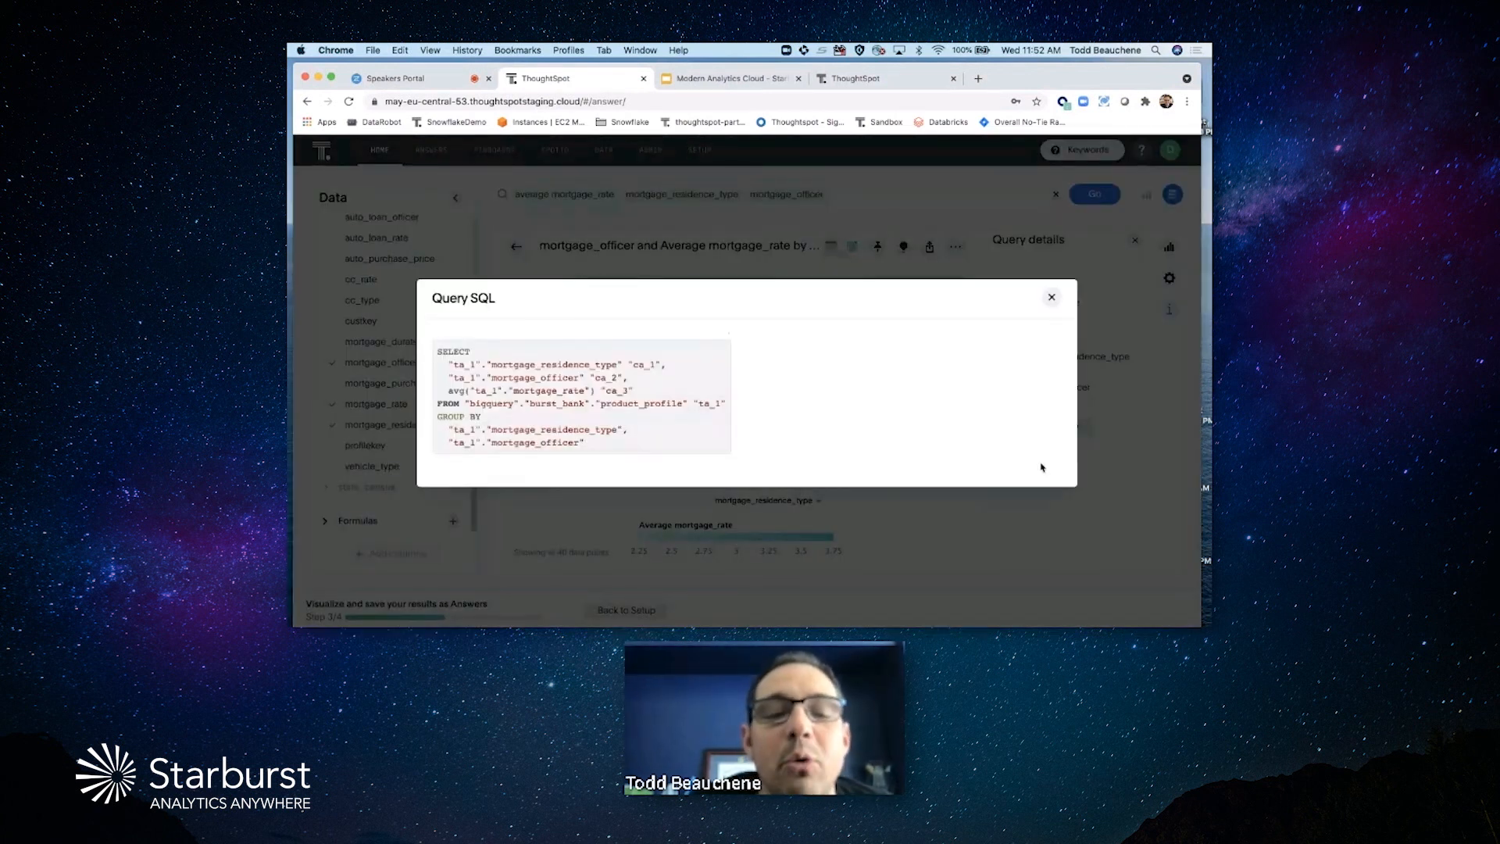